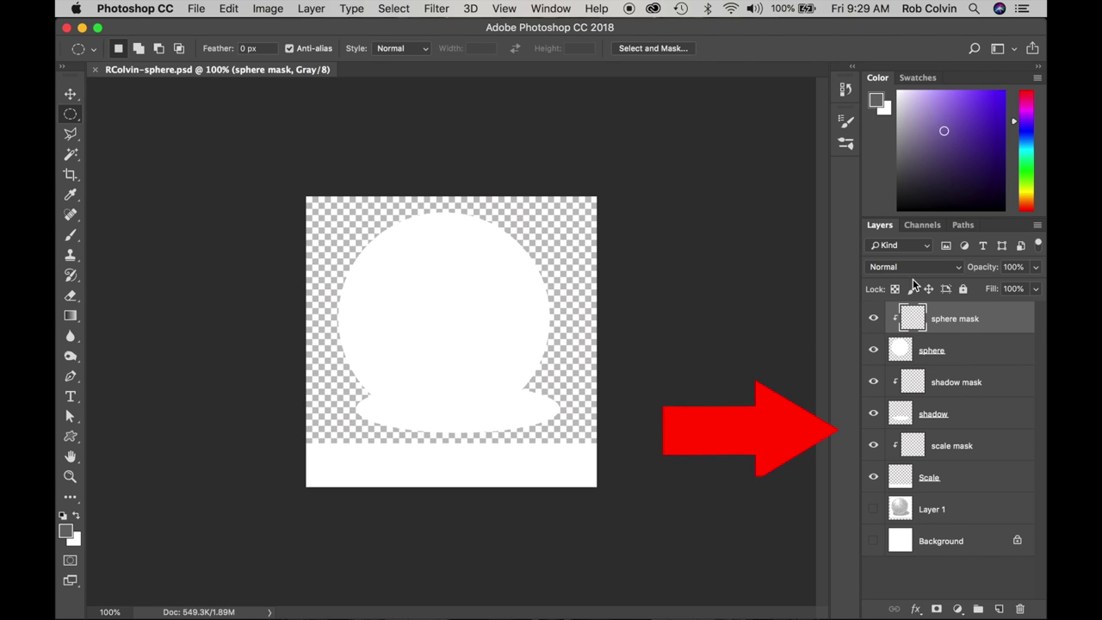
- Convert the grayscale document to RGB Color without merging its layers
left_click(266, 10)
mouse_move(272, 28)
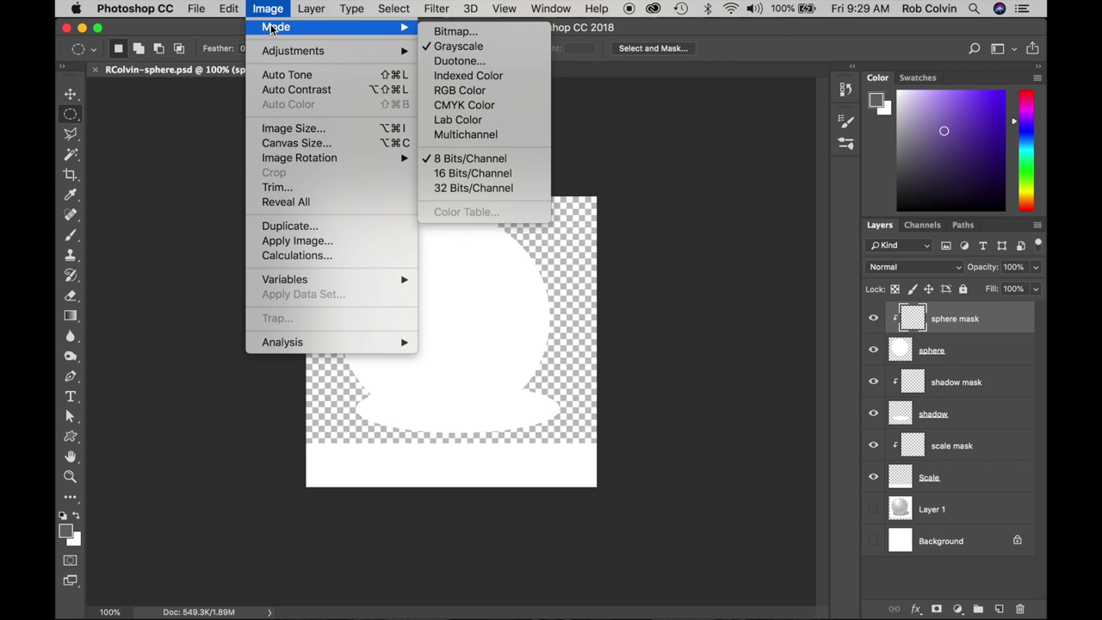
left_click(467, 89)
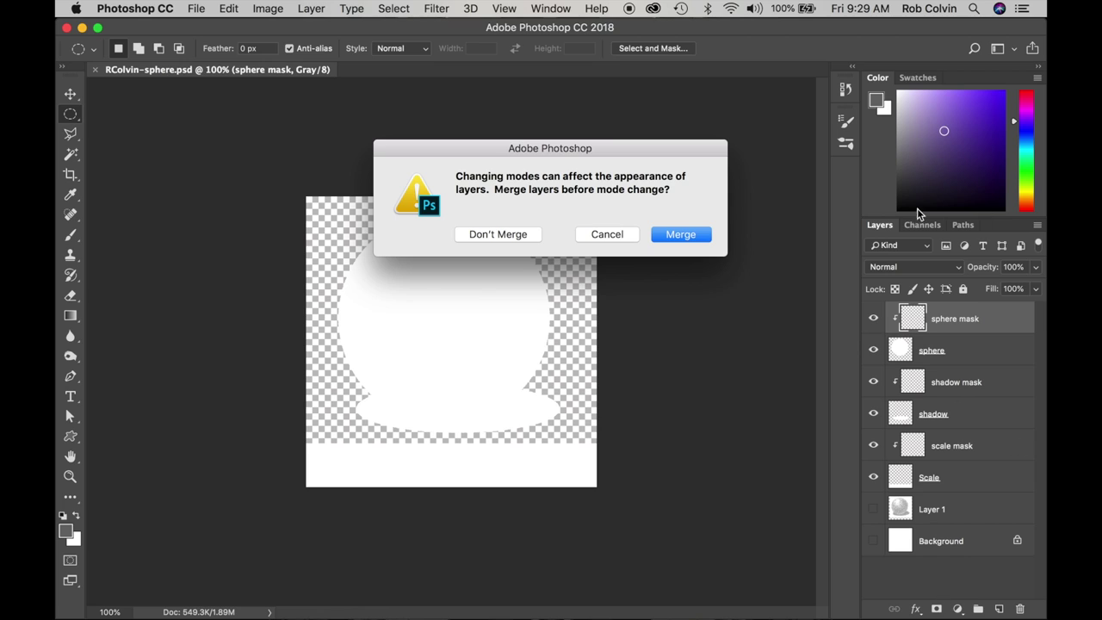
left_click(493, 233)
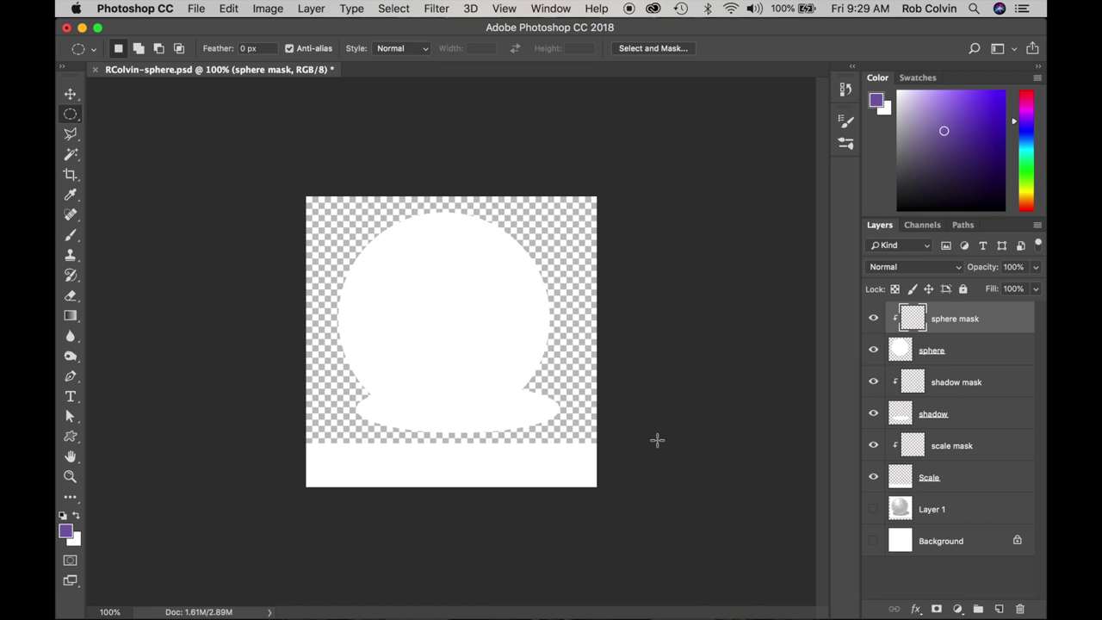
- Scale the shadow ellipse about its centre to about 90% width and 45% height, and move it slightly down
left_click(937, 420)
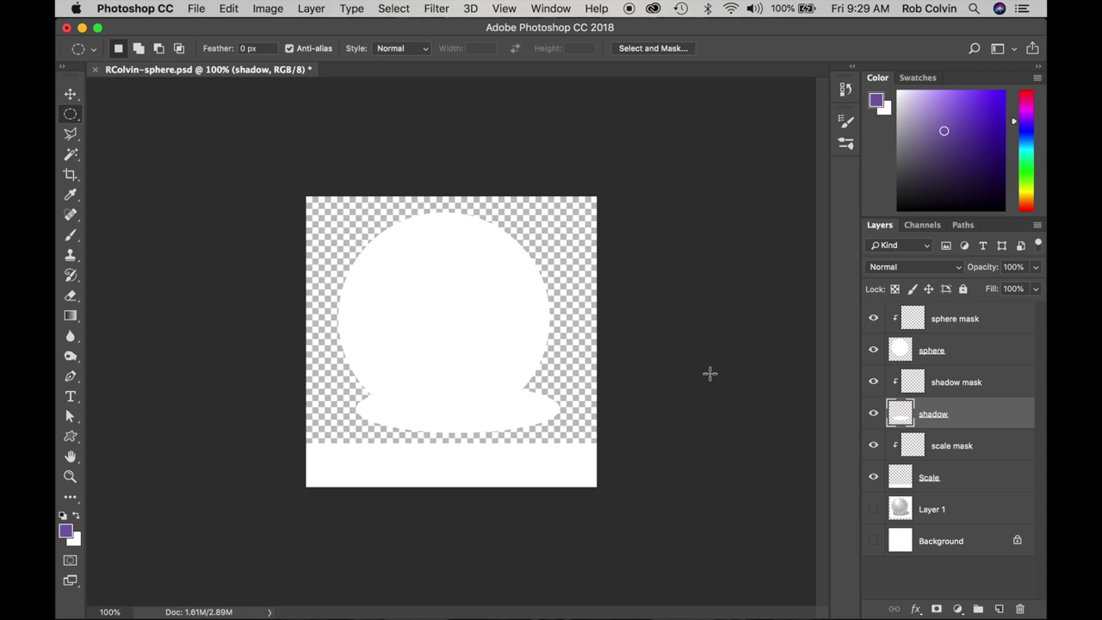
key("super+t")
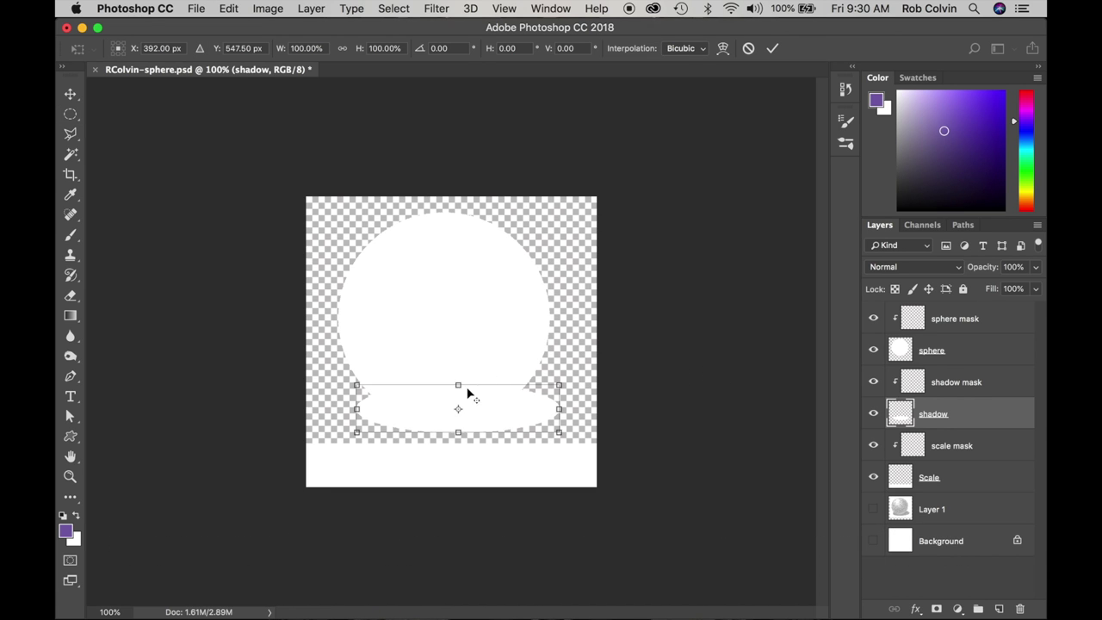
left_click_drag(458, 385, 458, 396)
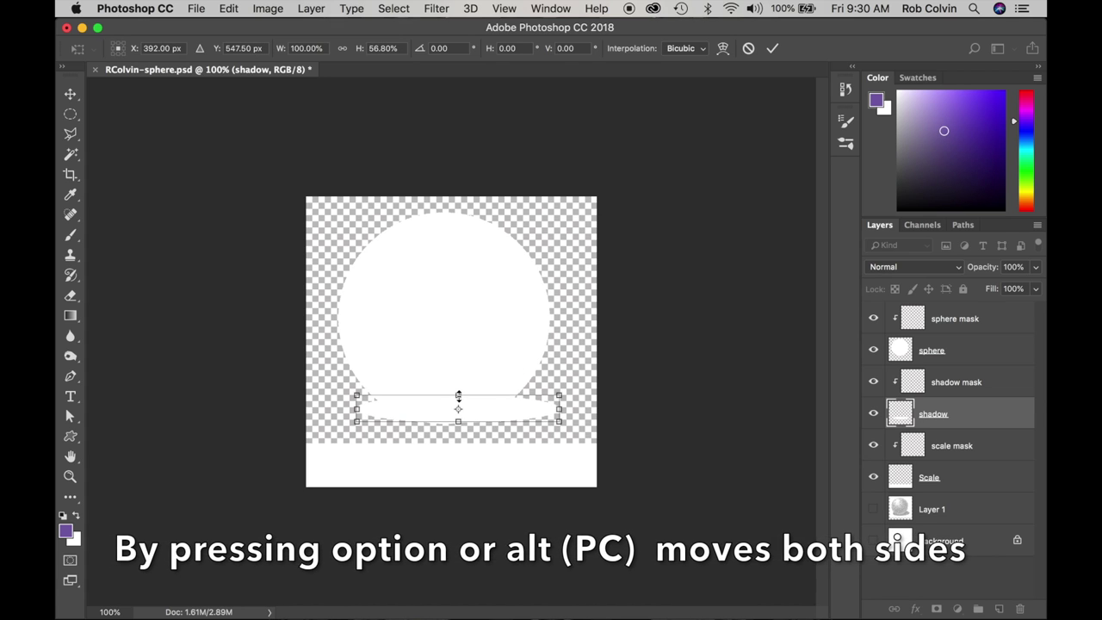
left_click_drag(559, 409, 551, 411)
left_click_drag(458, 398, 459, 401)
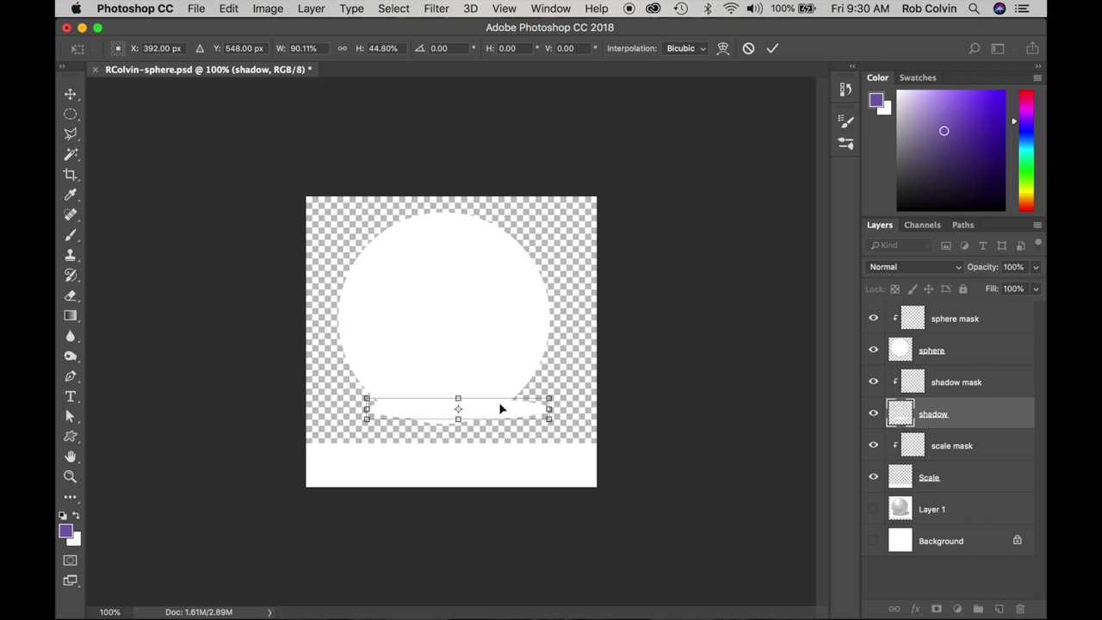
key("Return")
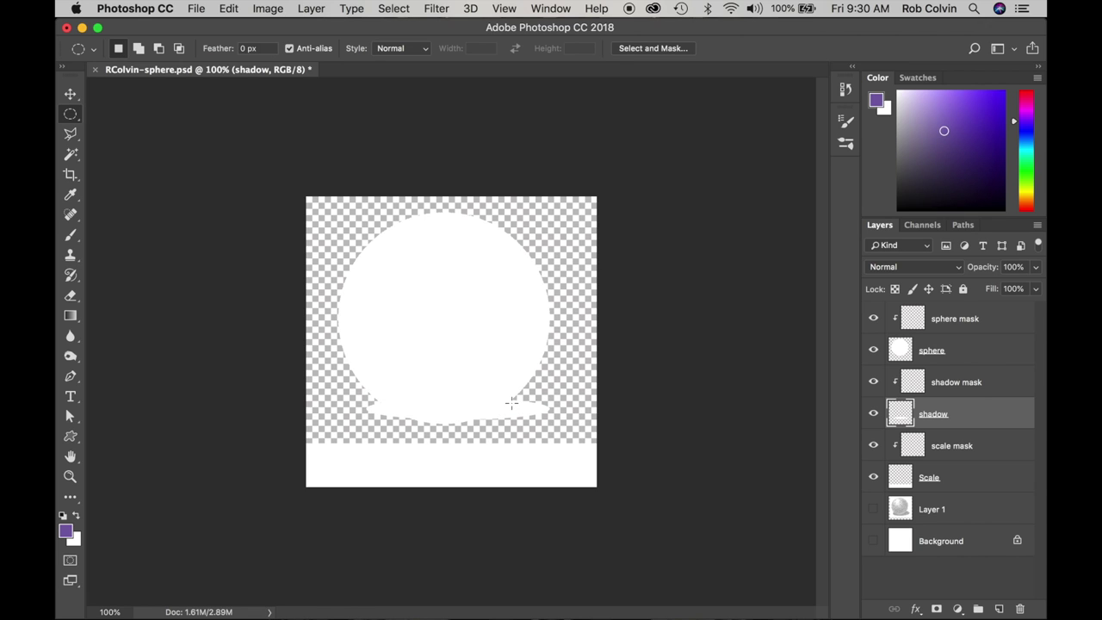
key("v")
left_click_drag(519, 412, 519, 422)
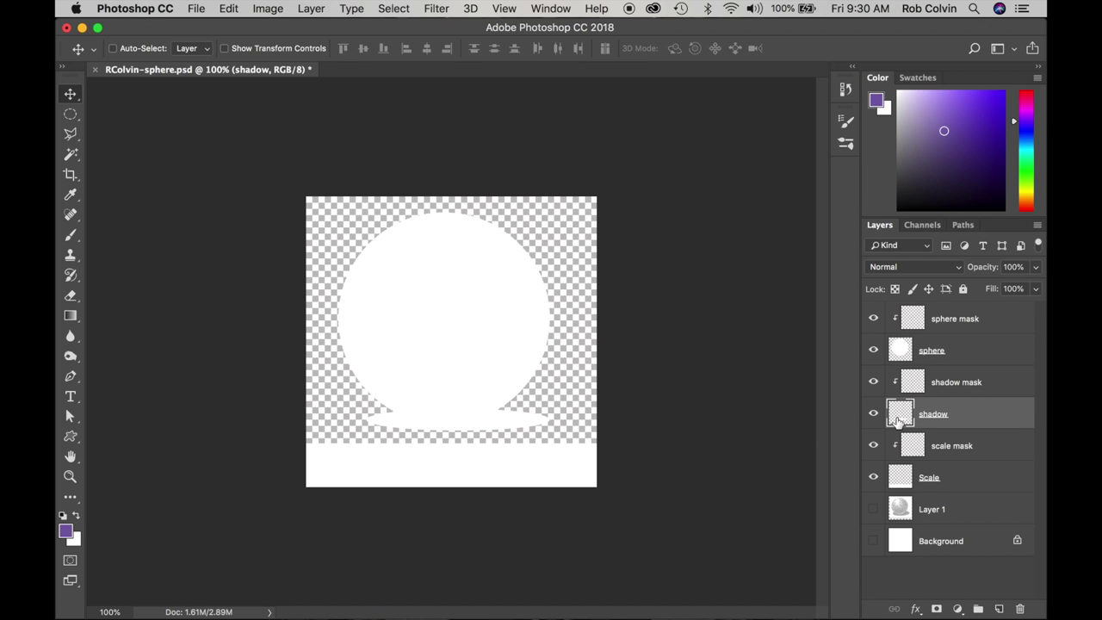
- Load the shadow layer's pixels as a selection and set the foreground colour to slate blue #495c6a
key("super")
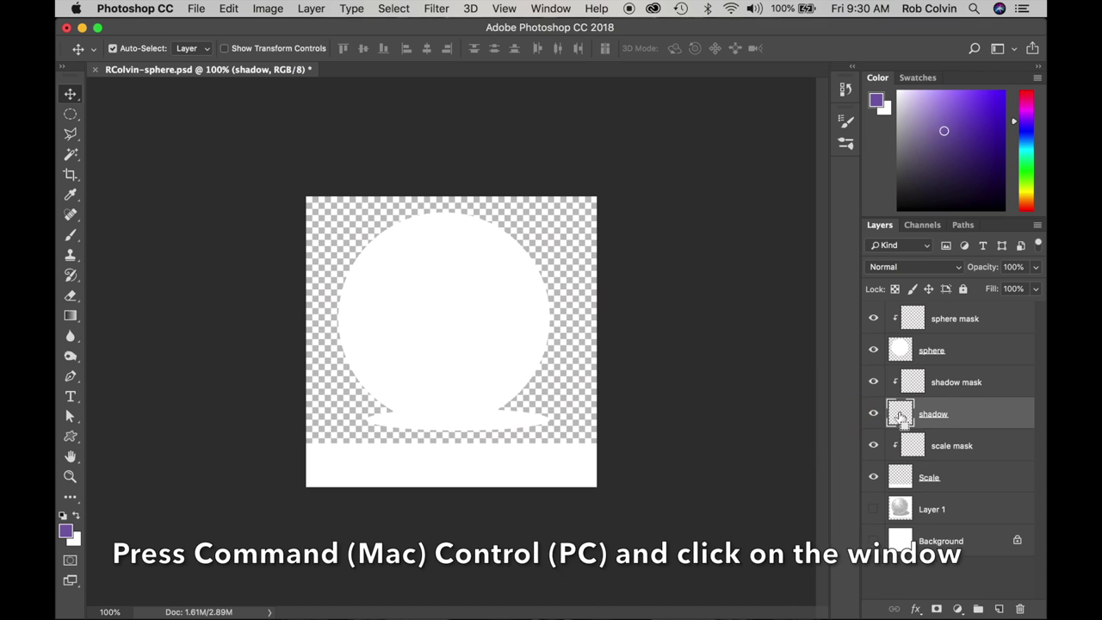
left_click(900, 417, "super")
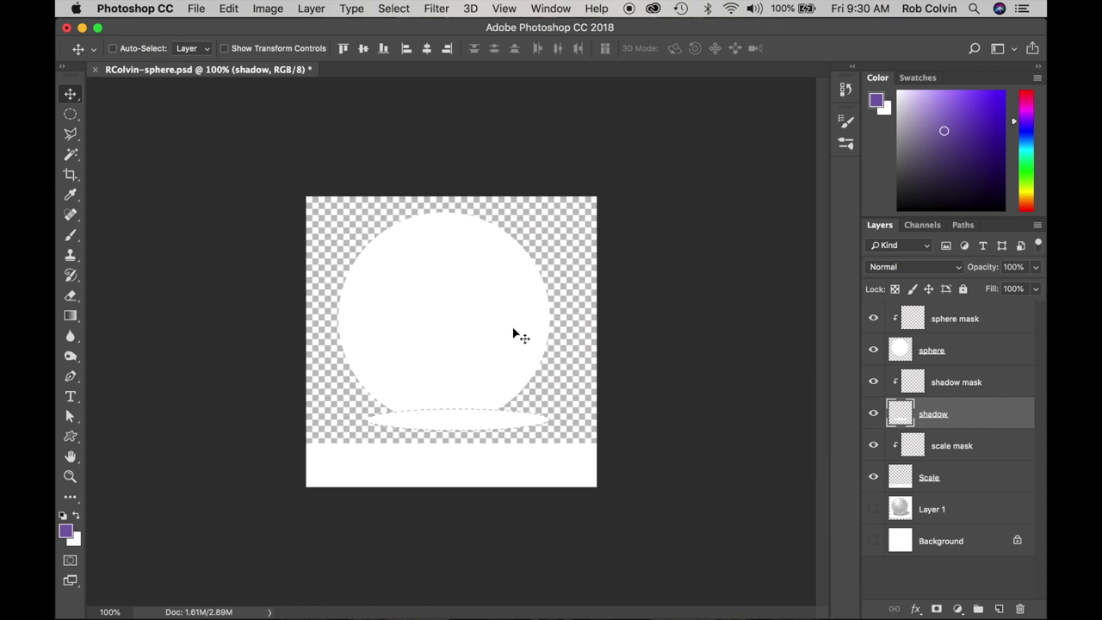
left_click(66, 531)
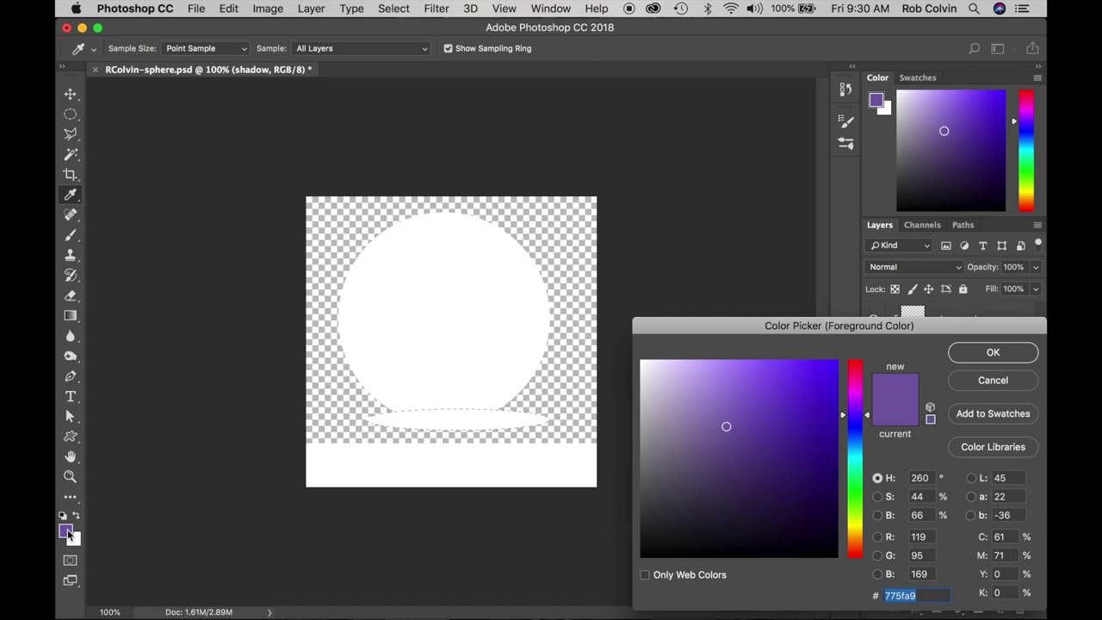
left_click(858, 446)
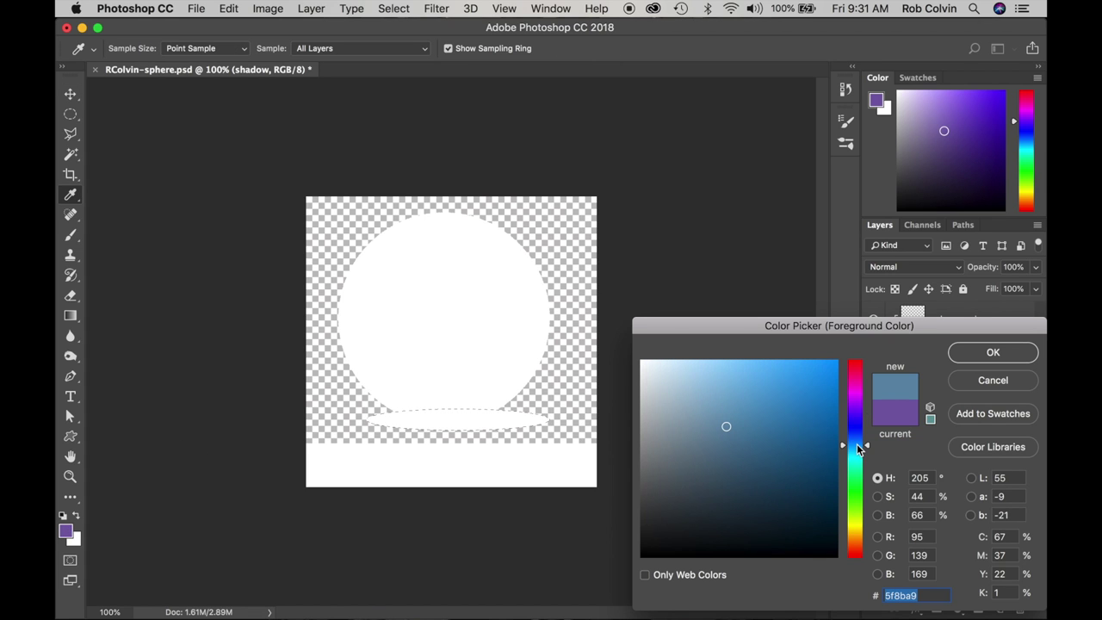
left_click(701, 458)
left_click(702, 475)
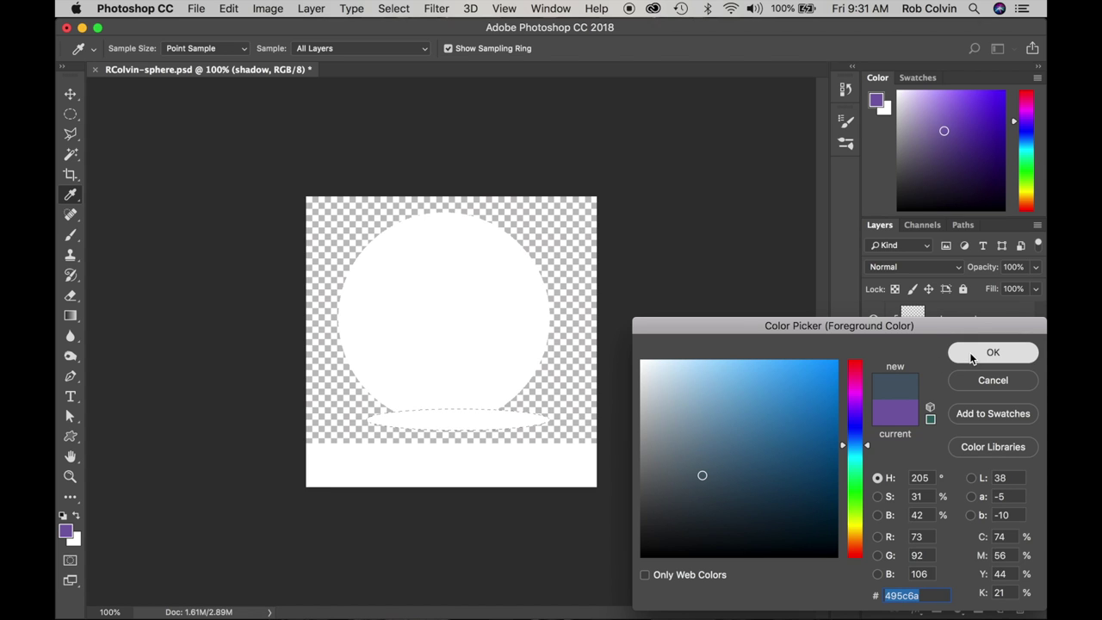
left_click(971, 355)
key("v")
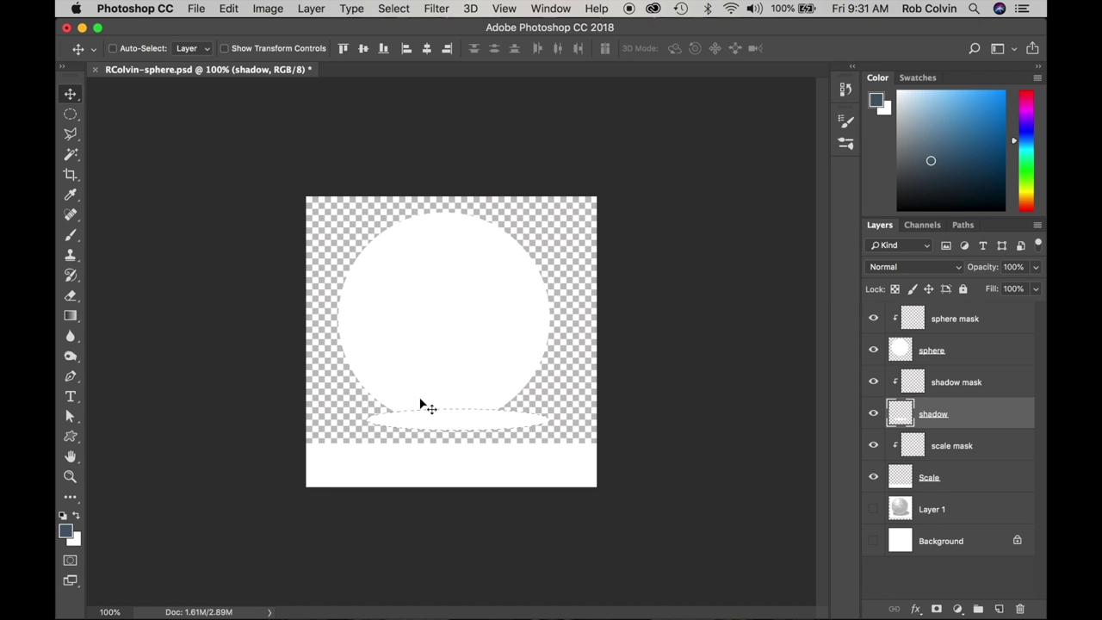
- Fill the selected shadow ellipse with the foreground colour using the Paint Bucket, and deselect it
right_click(72, 316)
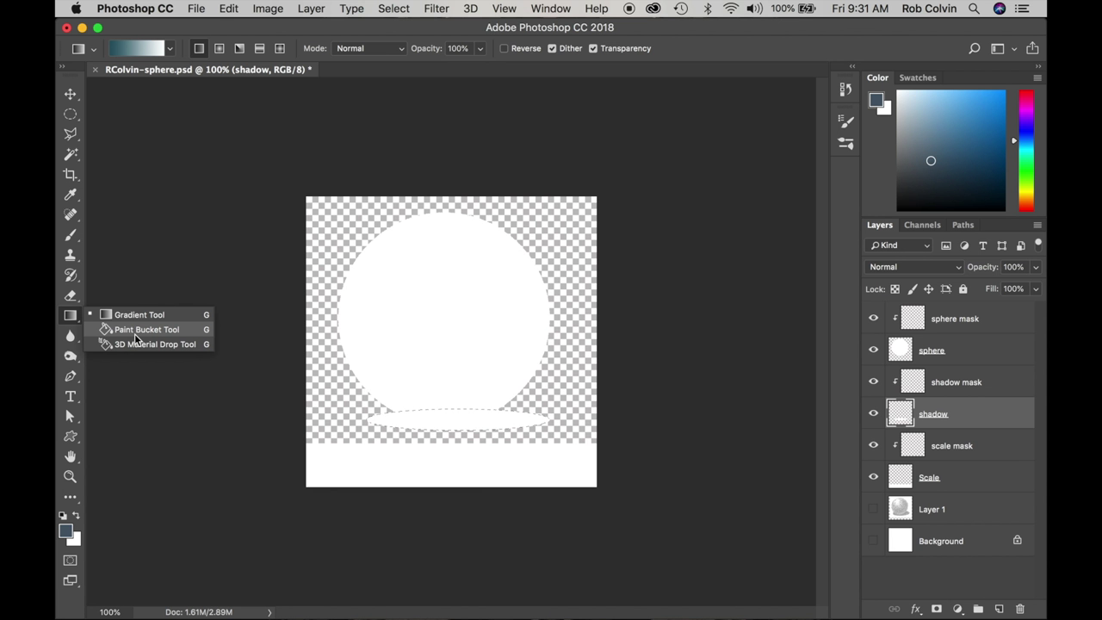
left_click(131, 331)
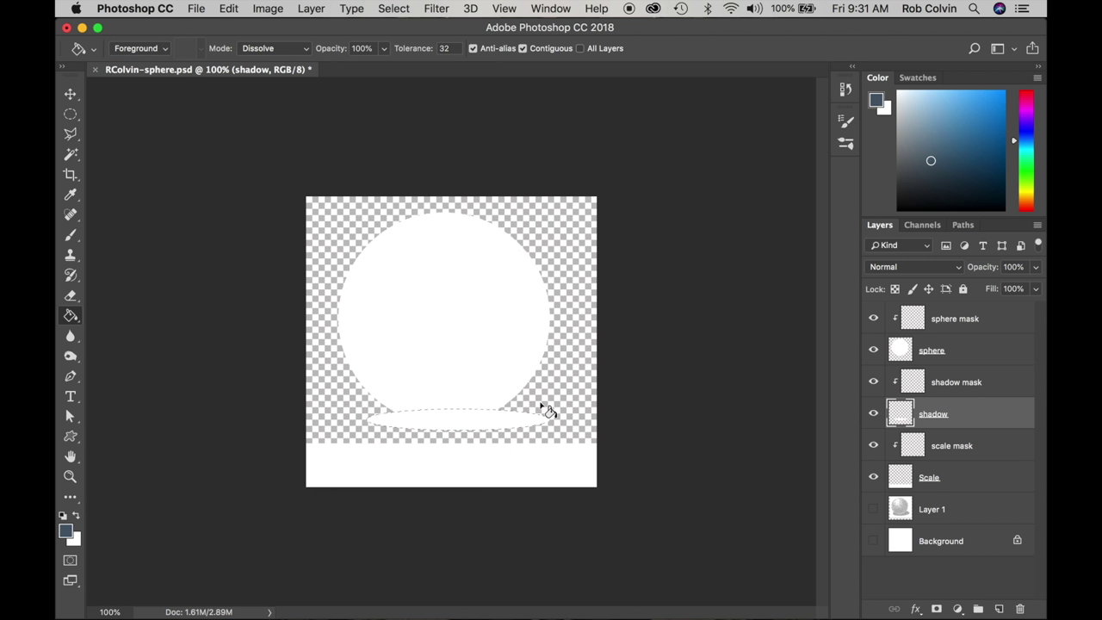
left_click(483, 425)
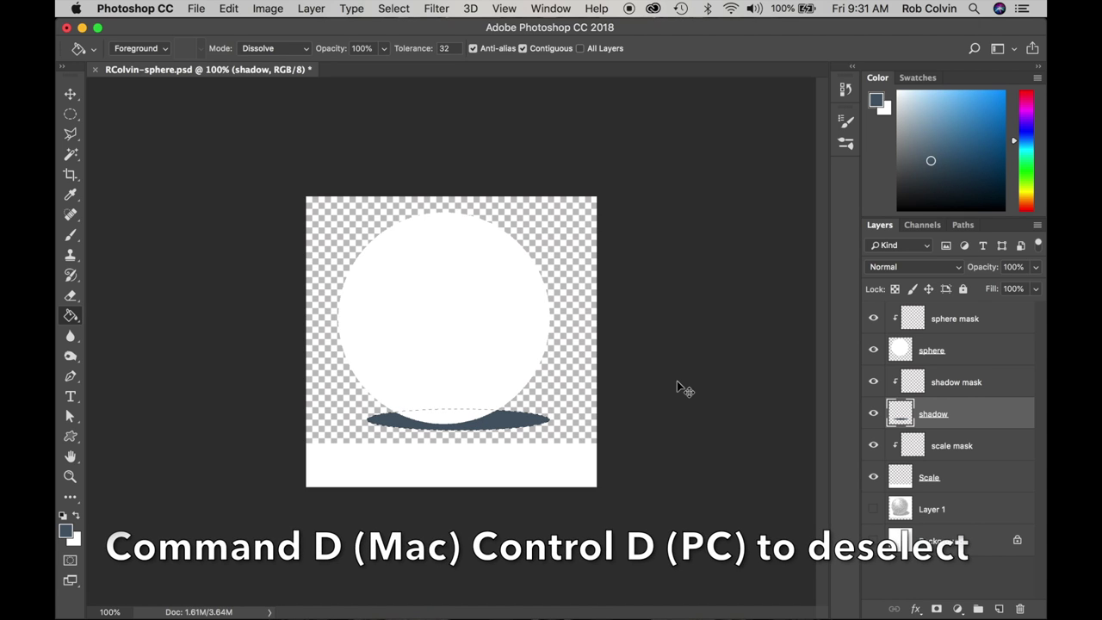
key("super+d")
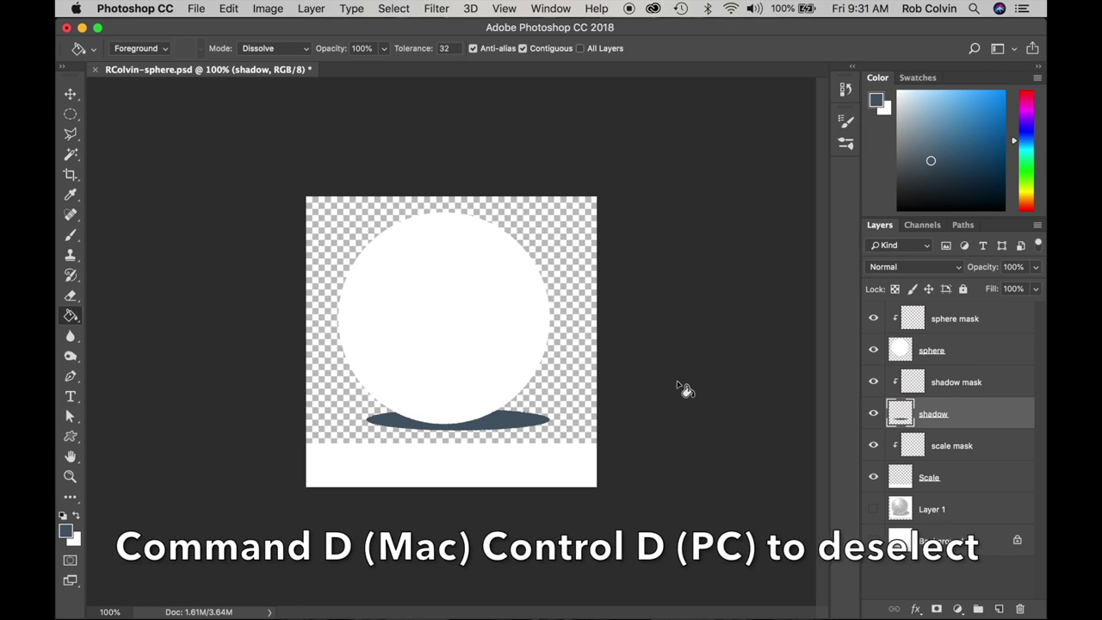
- Soften the shadow layer with a Gaussian Blur at a slightly reduced radius and move the shadow down a little
left_click(438, 11)
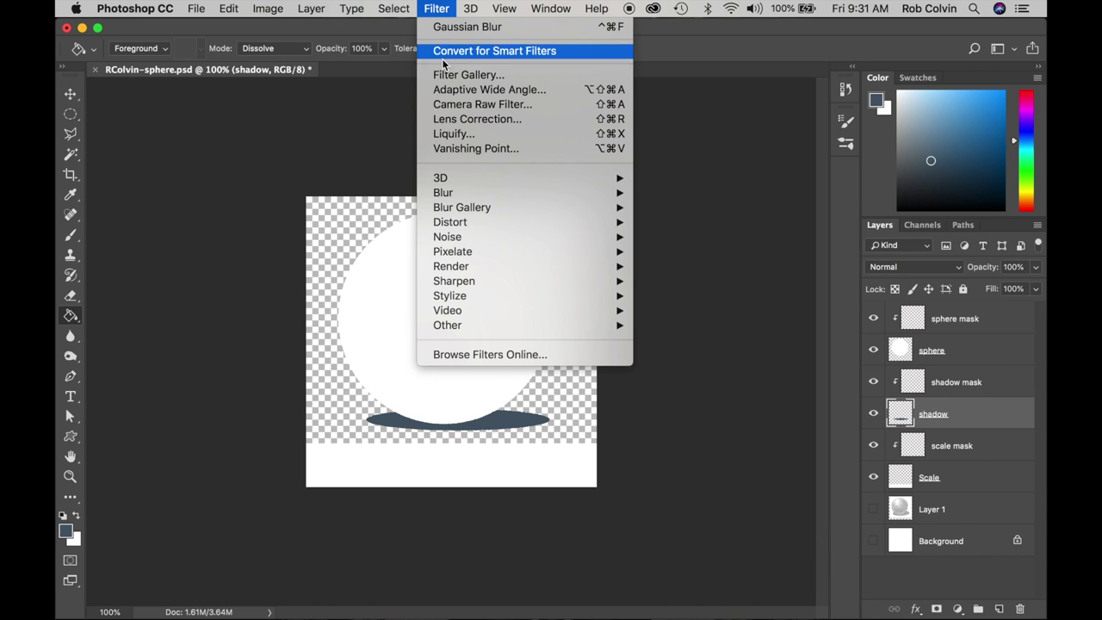
mouse_move(478, 191)
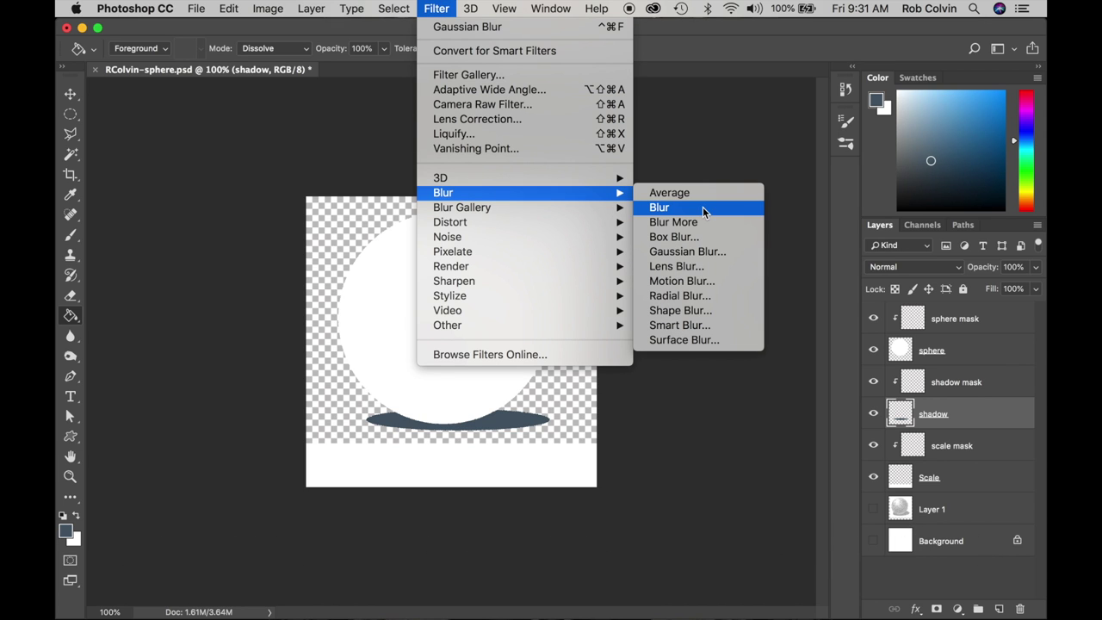
left_click(676, 251)
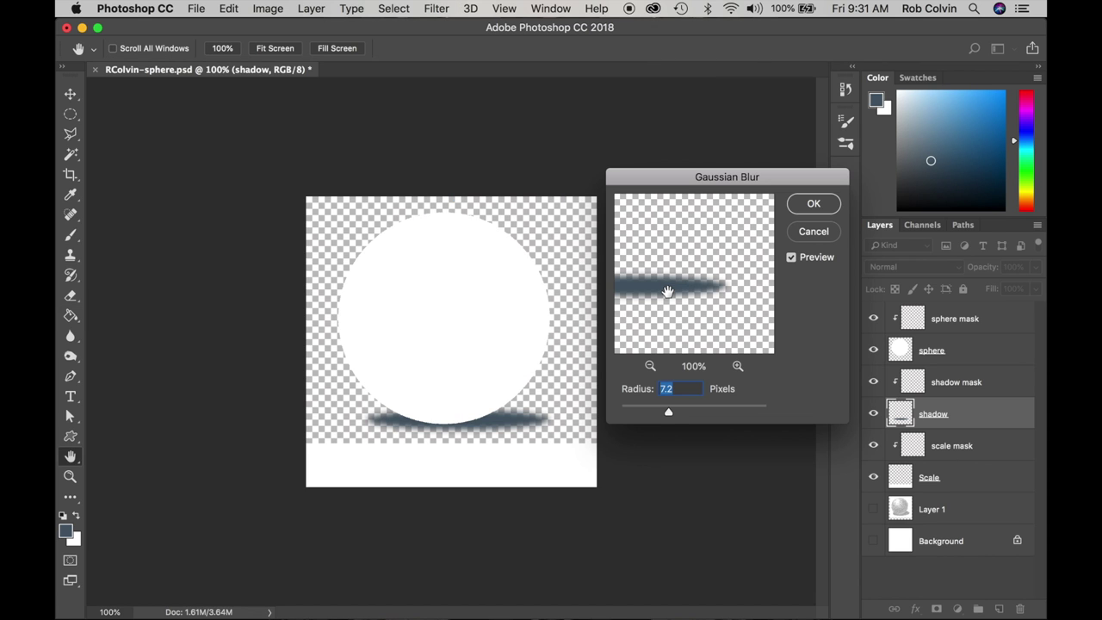
left_click_drag(669, 412, 665, 412)
left_click(815, 208)
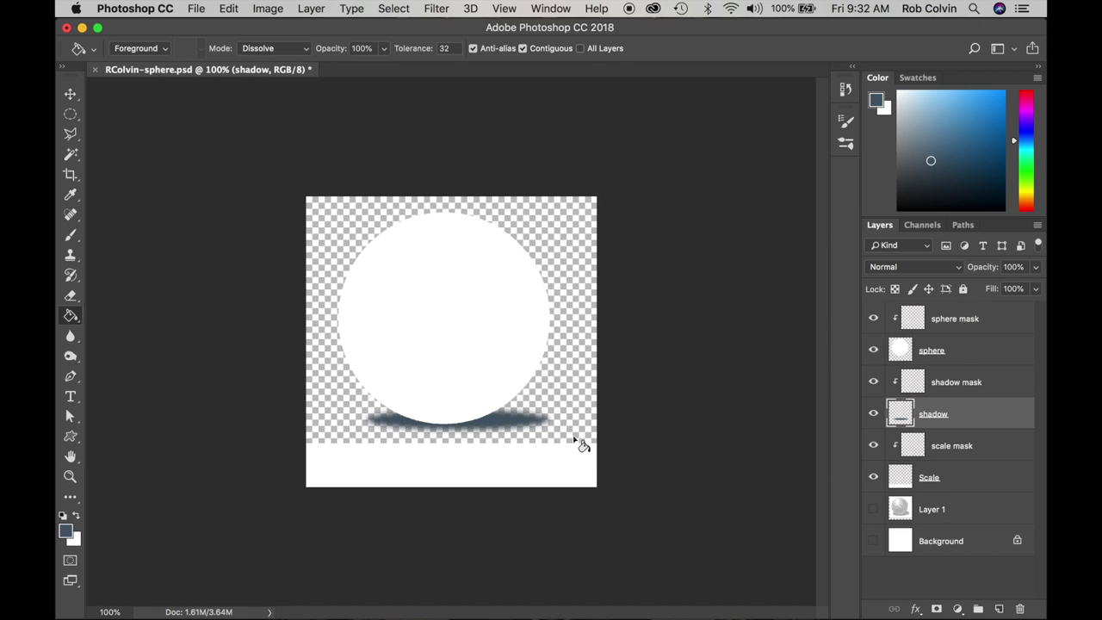
key("v")
left_click_drag(508, 422, 517, 429)
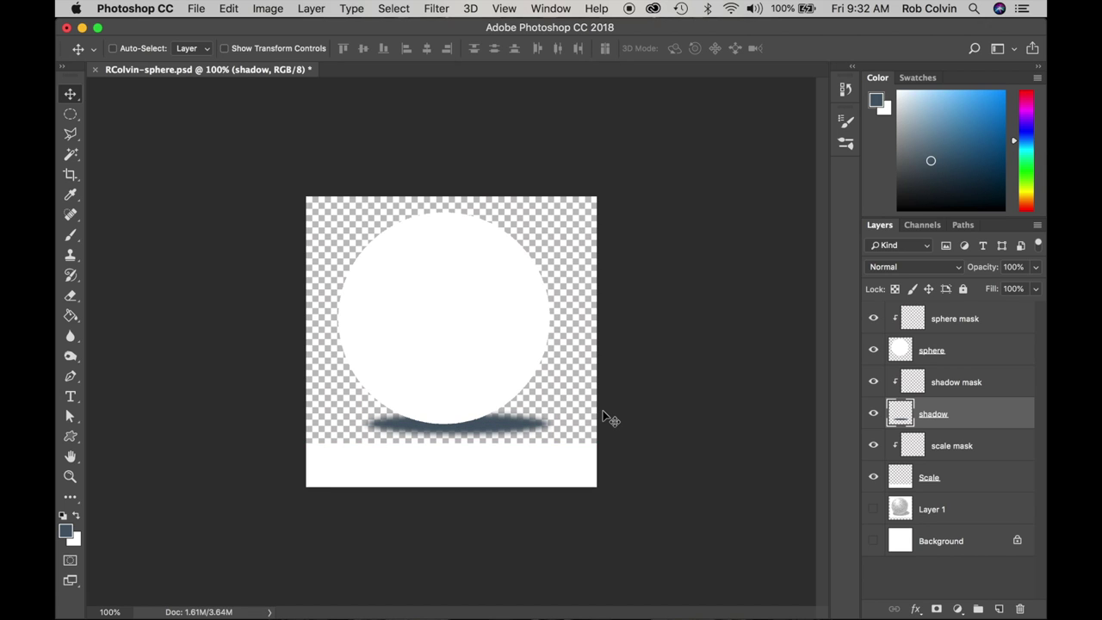
- Load the sphere layer's pixels as a selection and fill them with dark maroon #6f0336 using the Paint Bucket
left_click(900, 348)
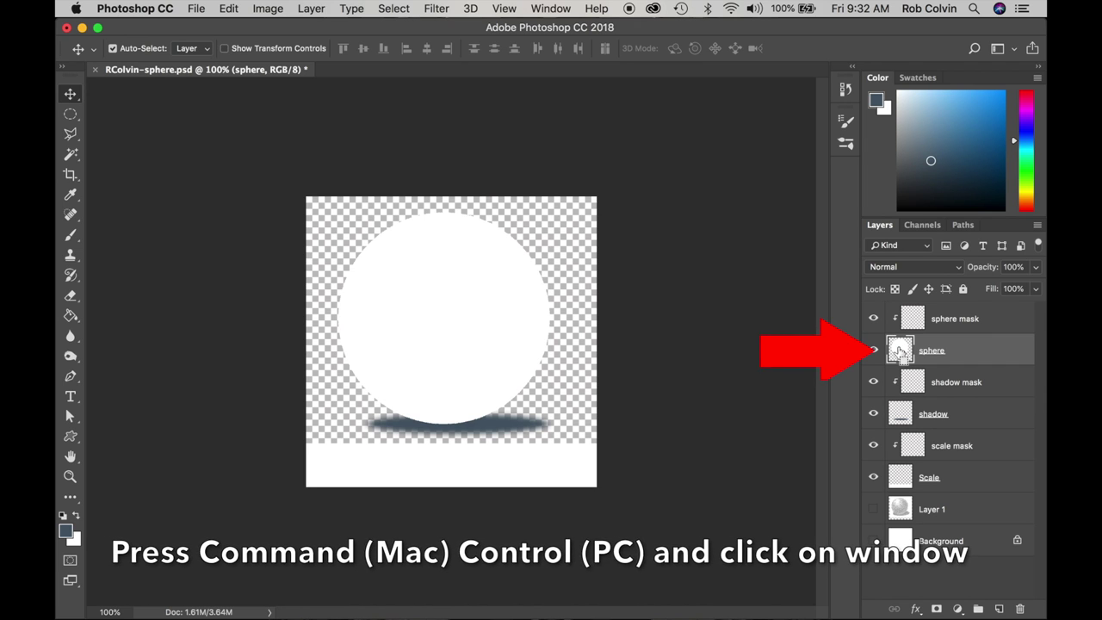
left_click(900, 351, "ctrl")
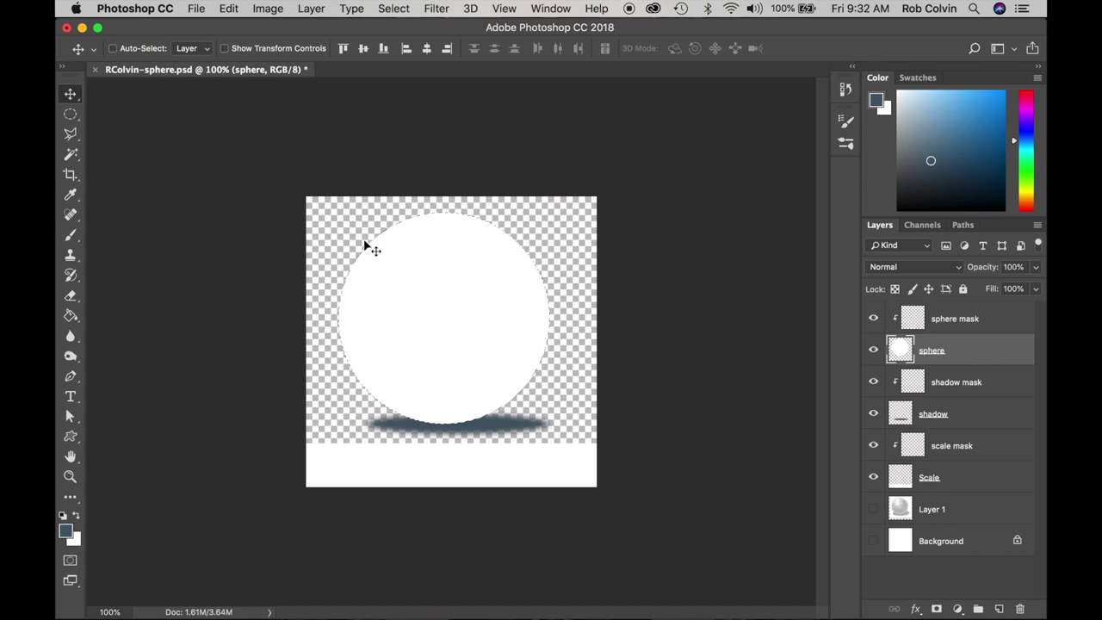
left_click(65, 528)
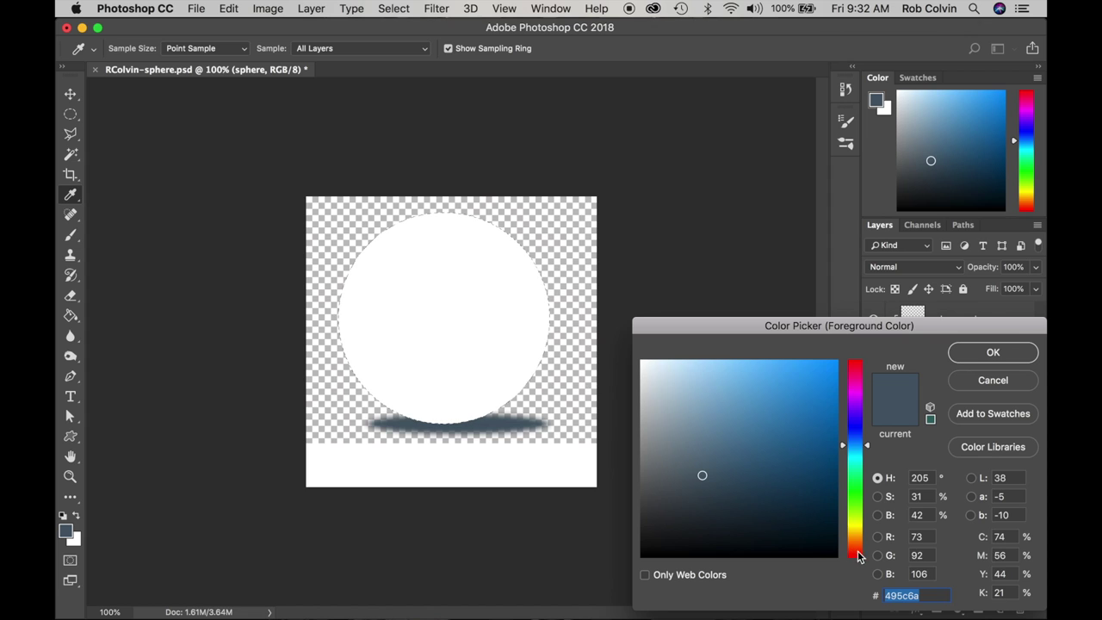
left_click(858, 376)
left_click(834, 471)
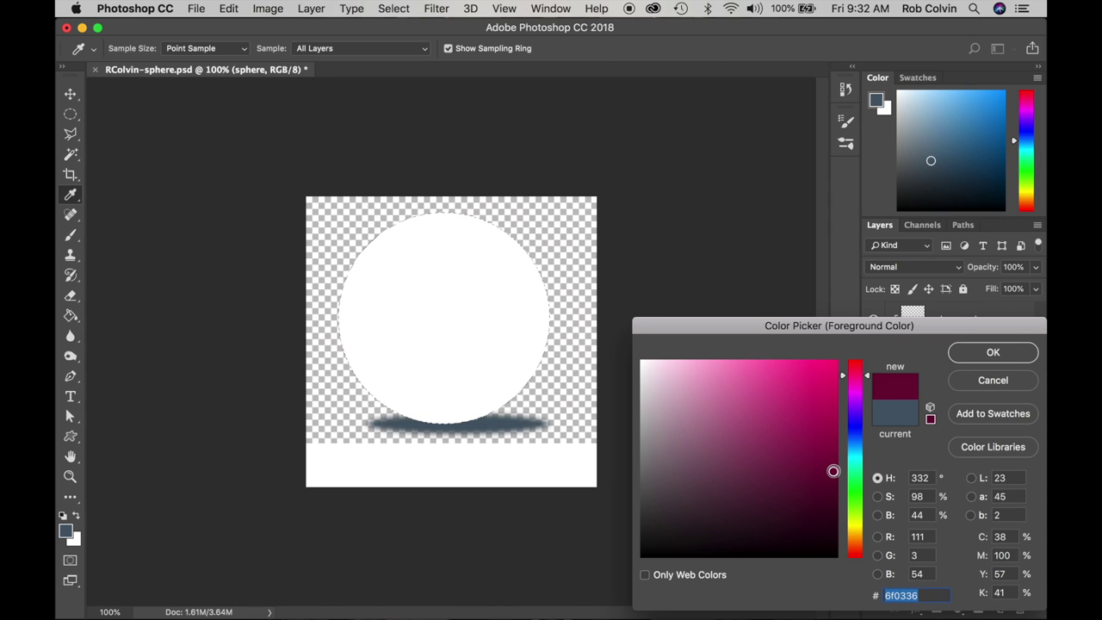
left_click(995, 356)
key("v")
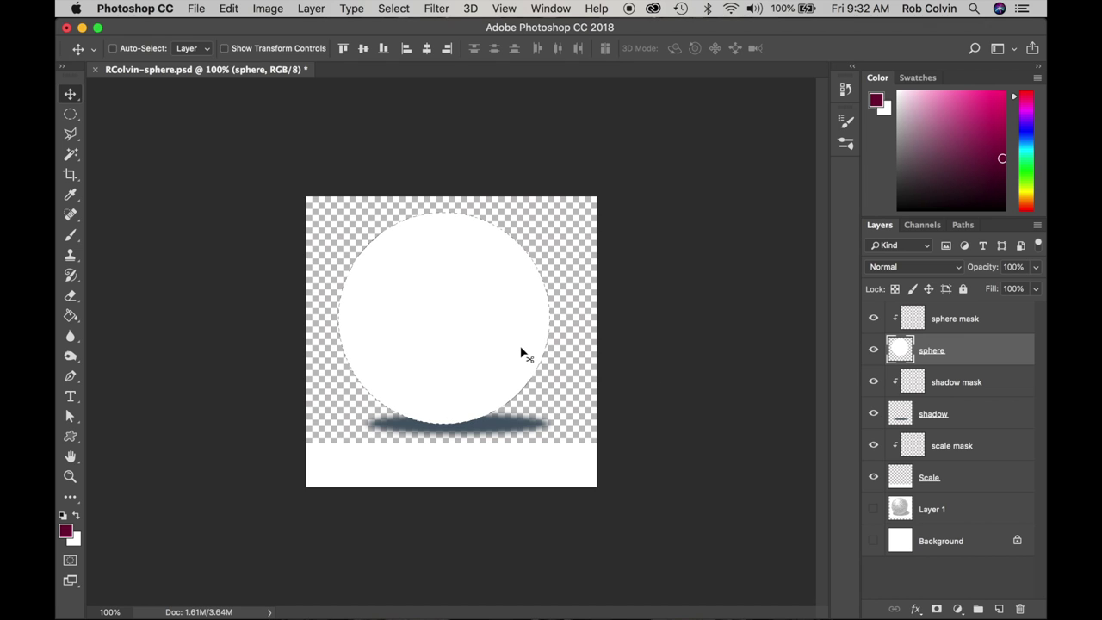
key("g")
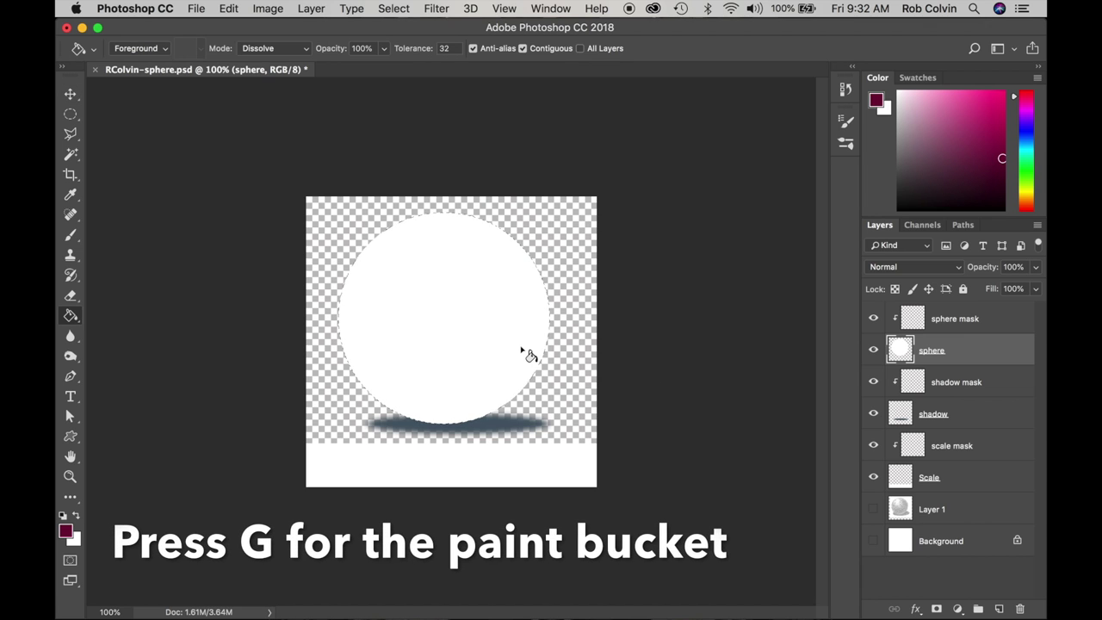
left_click(527, 353)
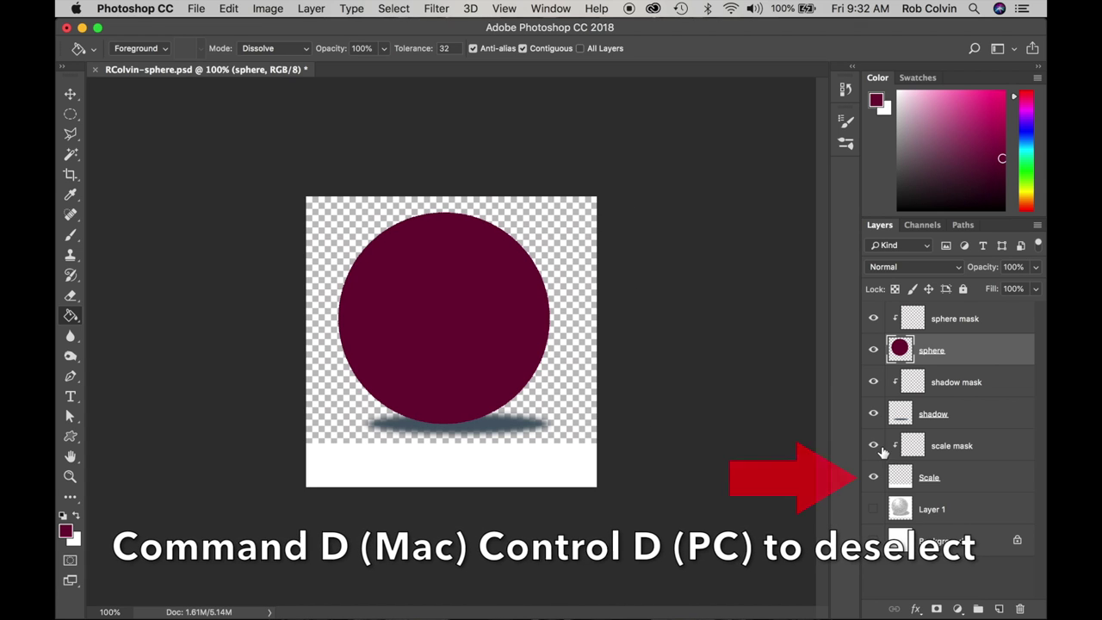
- Fill the strip on the Scale layer with the same maroon within a selection of its pixels
left_click(963, 484)
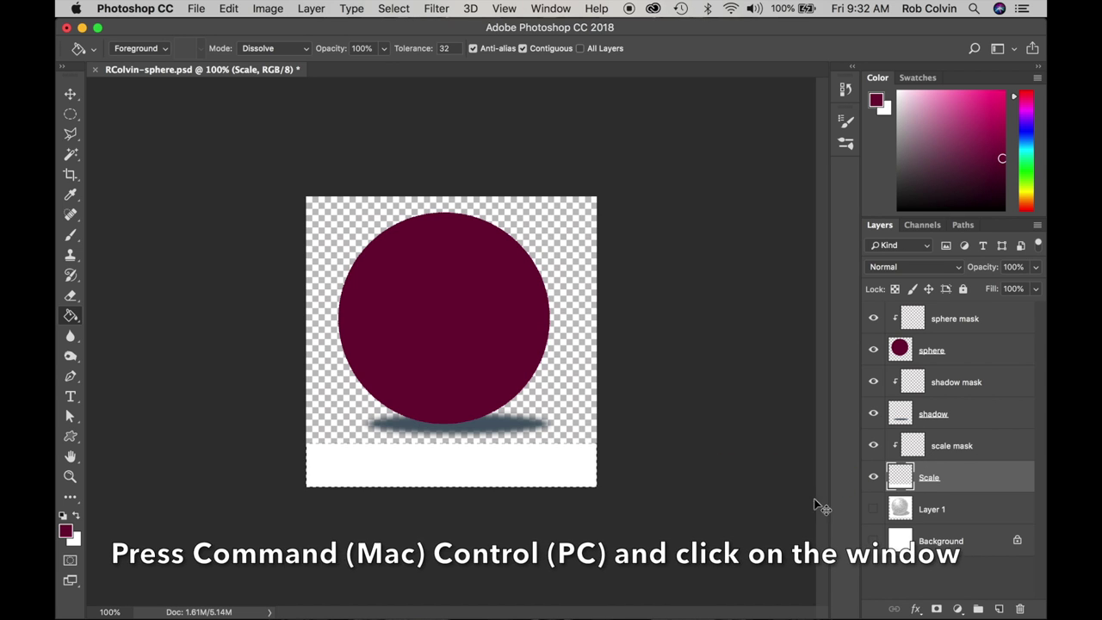
left_click(493, 475)
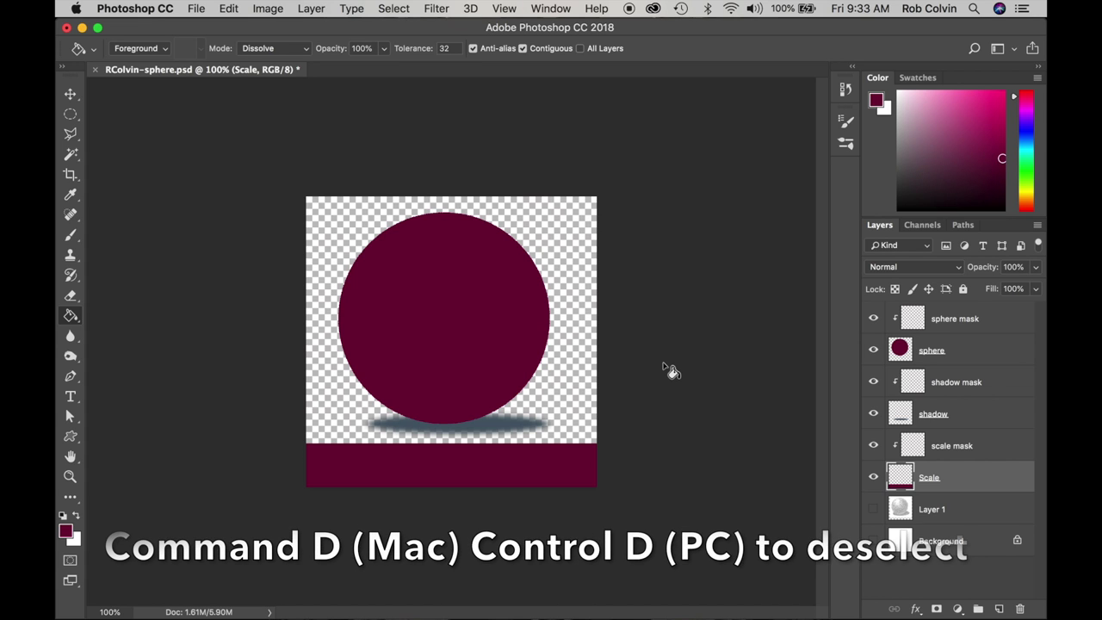
- Soften the edge of the sphere layer with a Gaussian Blur of 1.2 pixels radius
left_click(934, 351)
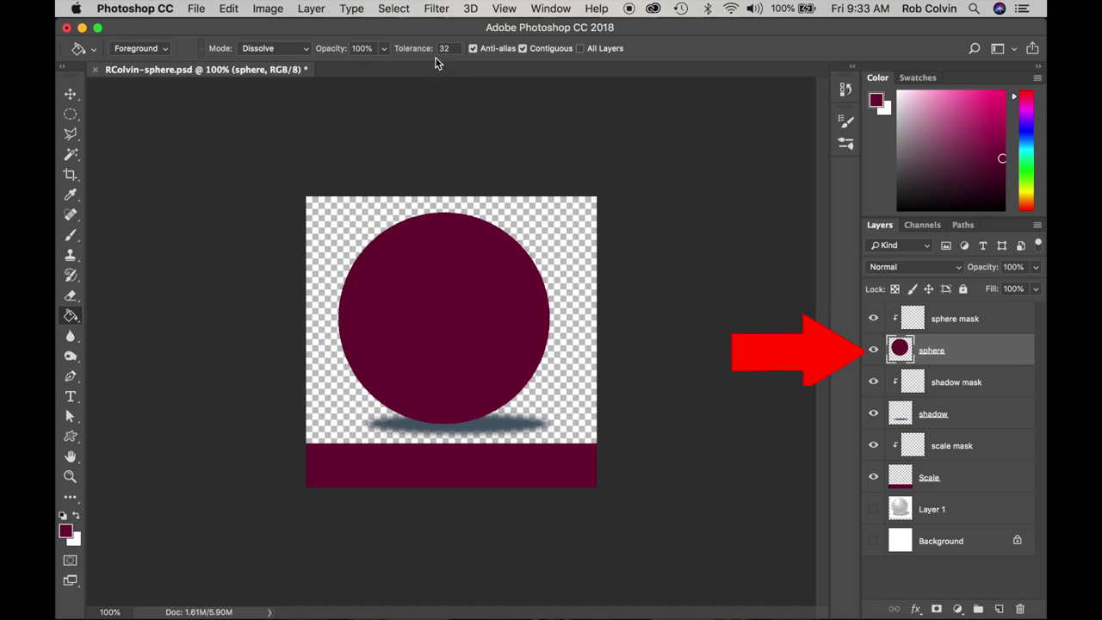
left_click(433, 11)
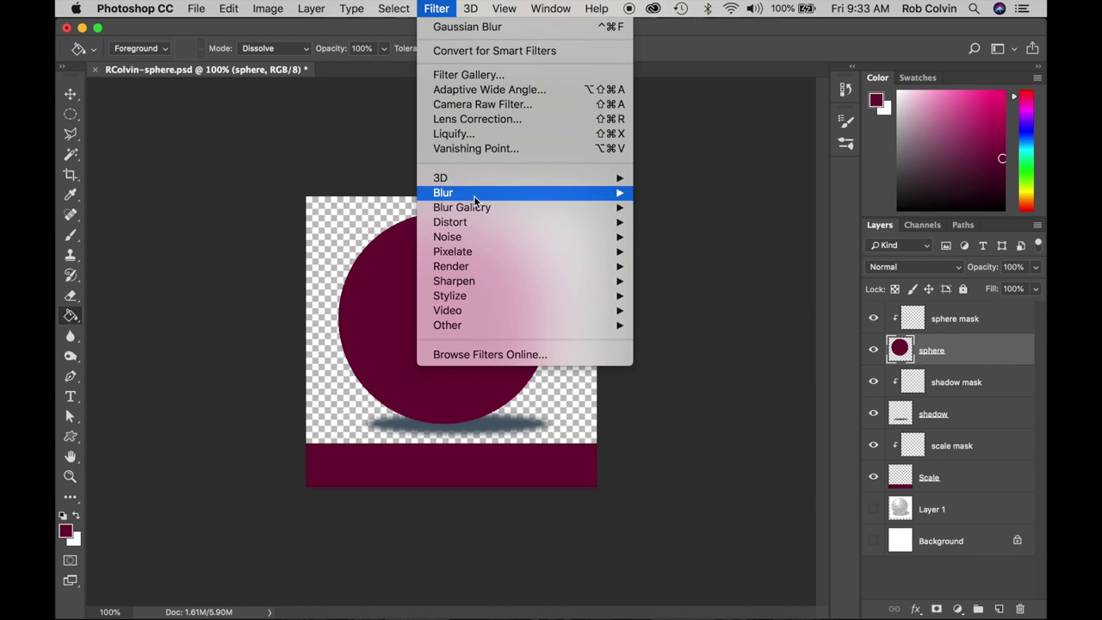
mouse_move(474, 194)
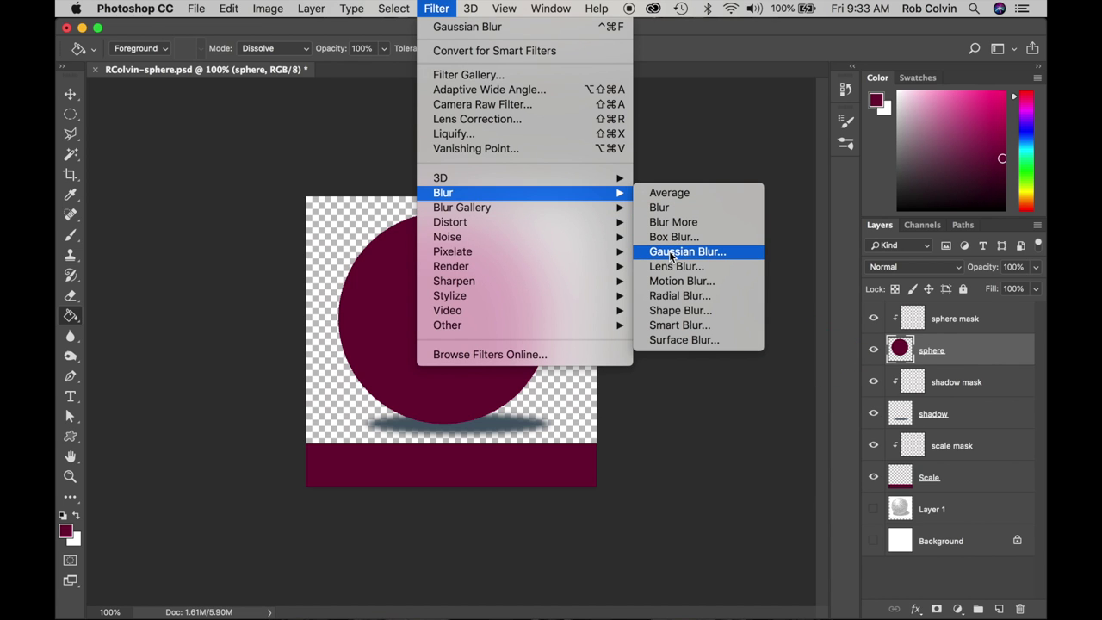
left_click(671, 252)
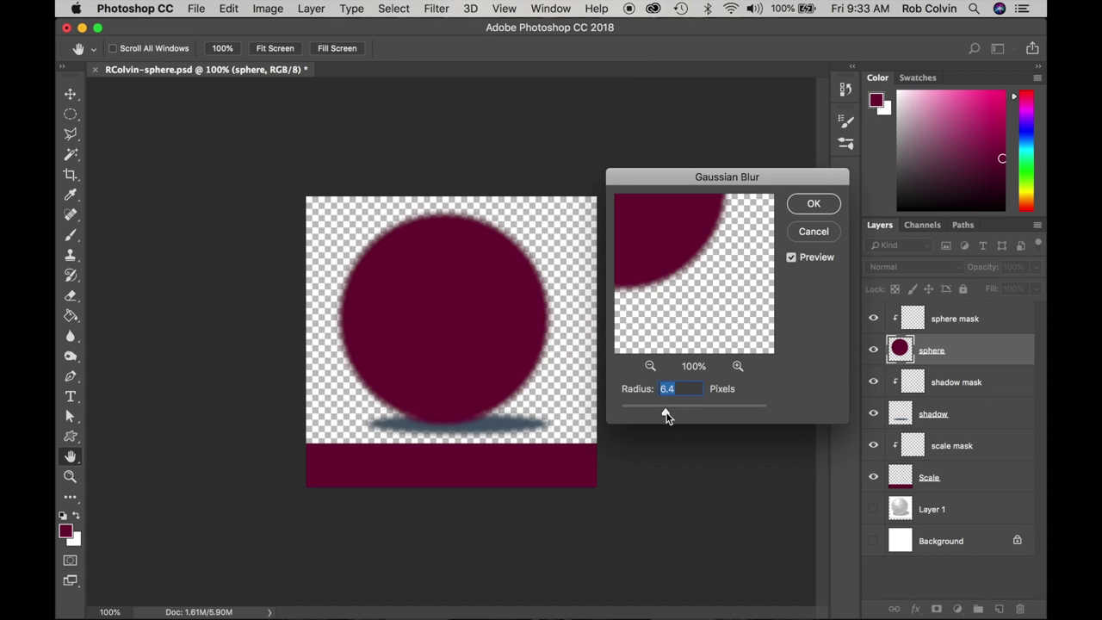
left_click_drag(666, 416, 631, 411)
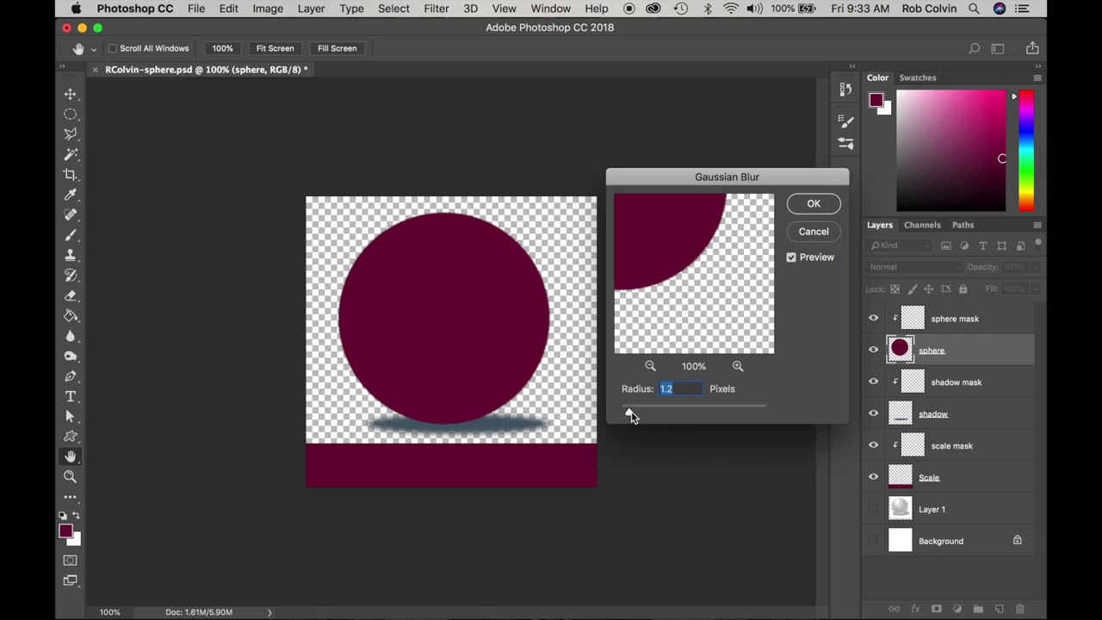
left_click(811, 205)
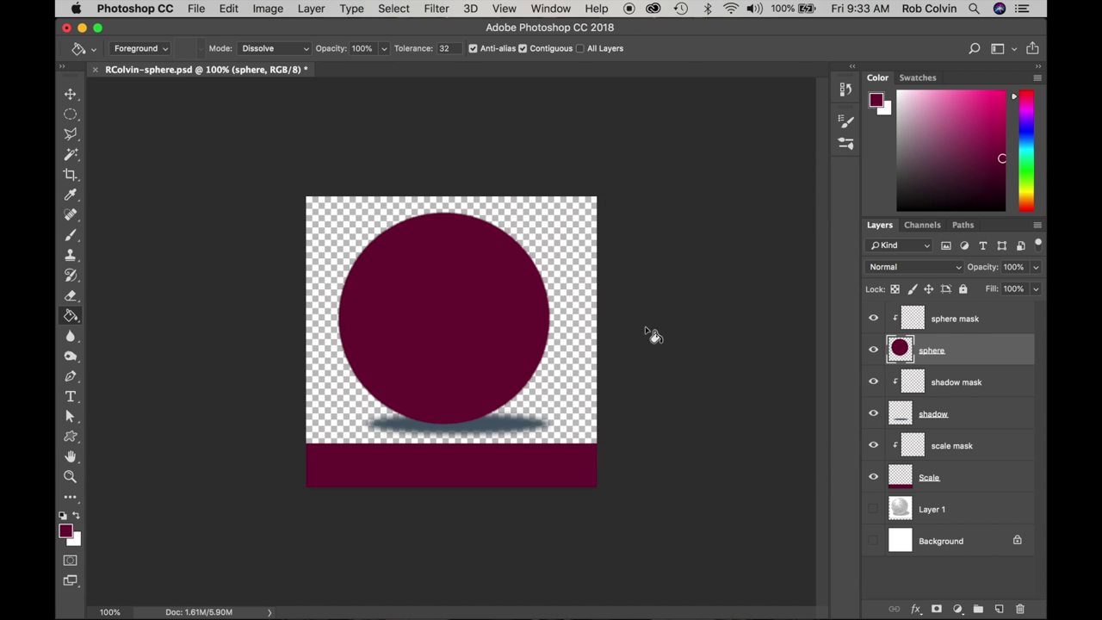
- Show the white Background layer and nudge the shadow layer slightly up and to the right with the Move tool
left_click(873, 541)
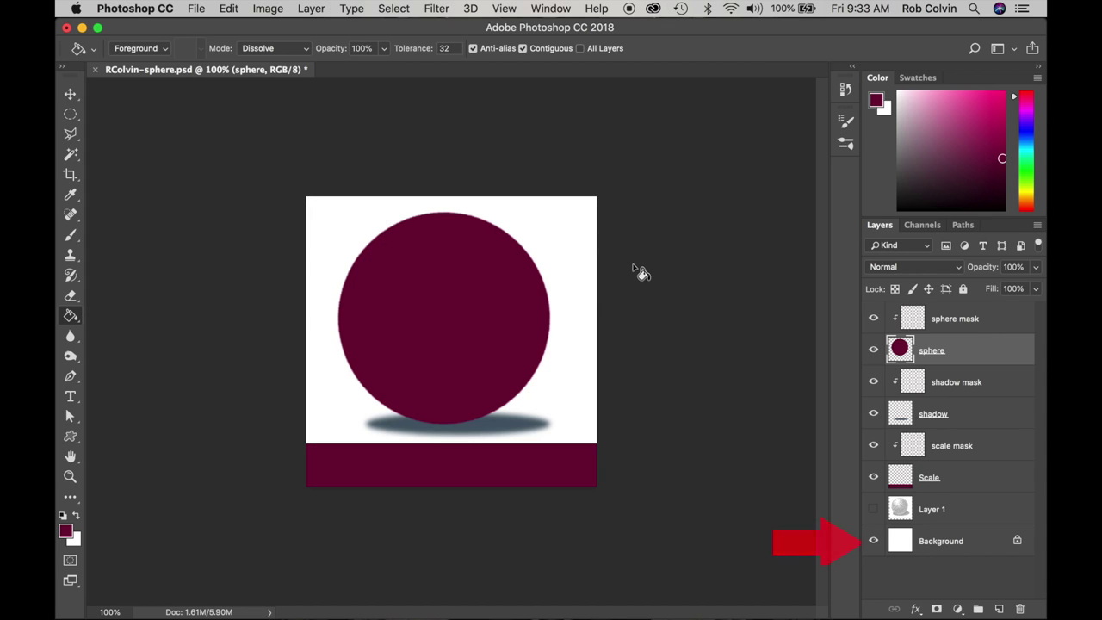
left_click(932, 412)
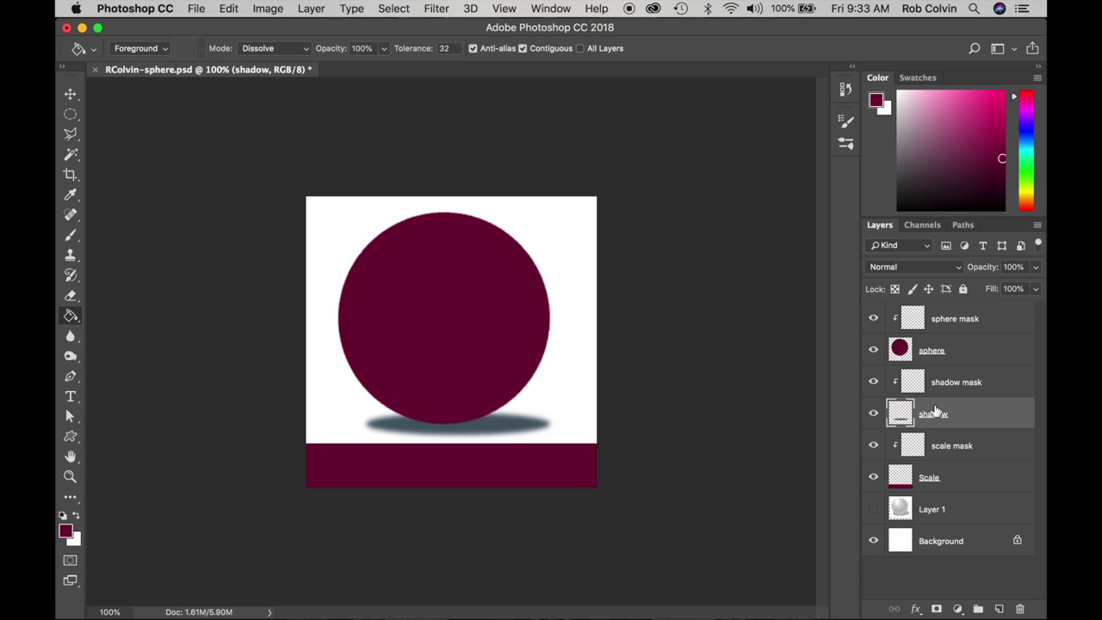
key("v")
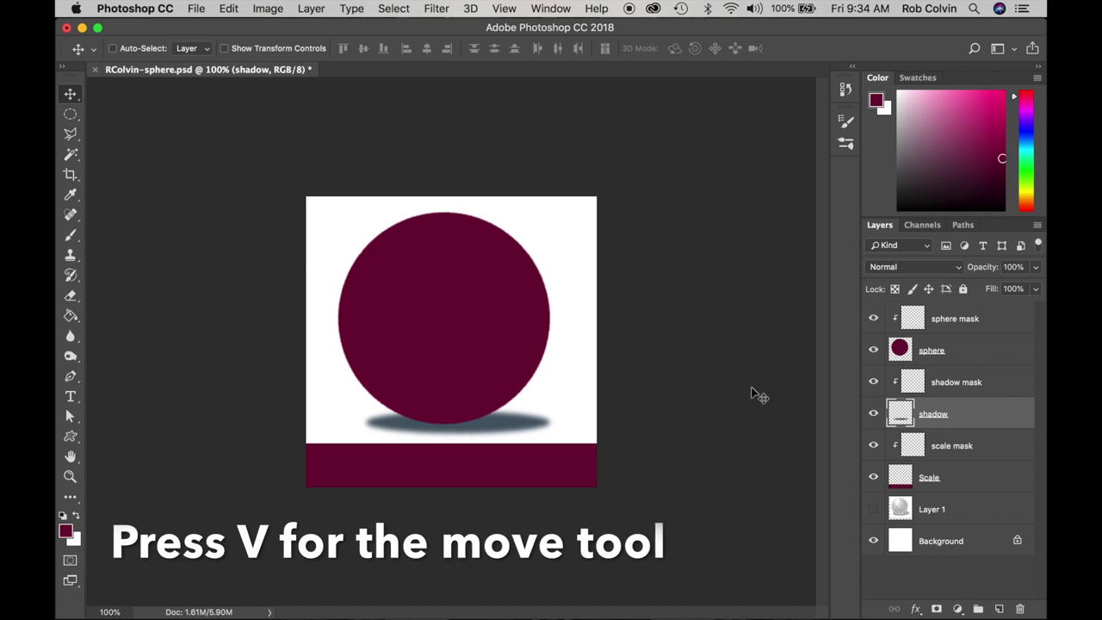
key("Right")
key("Right")
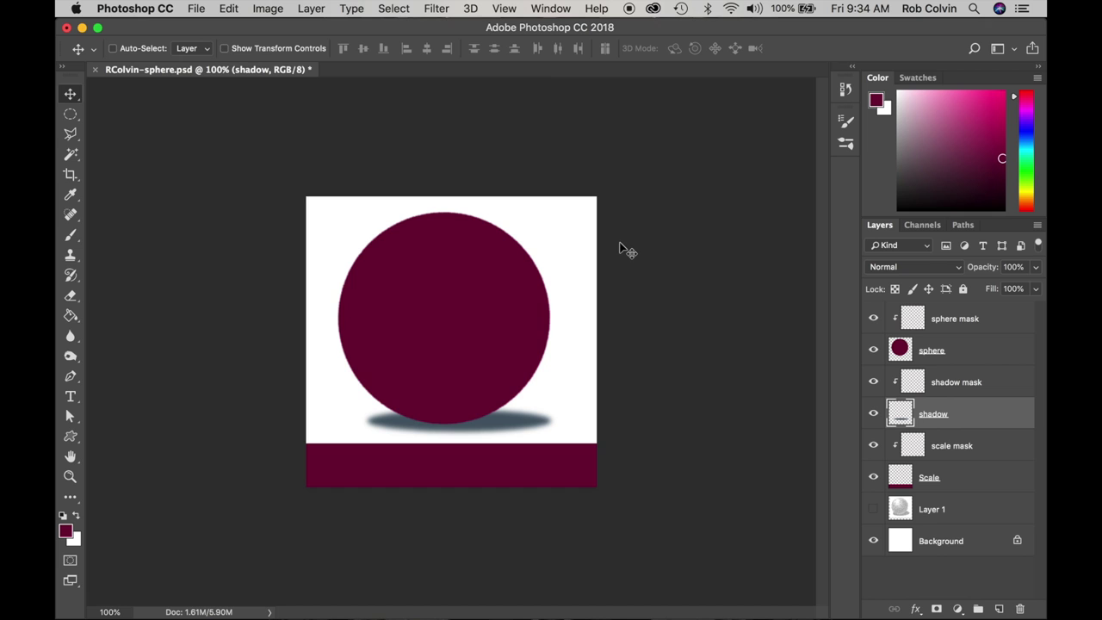
- Set up the Brush tool with the Soft Round 40 preset
key("b")
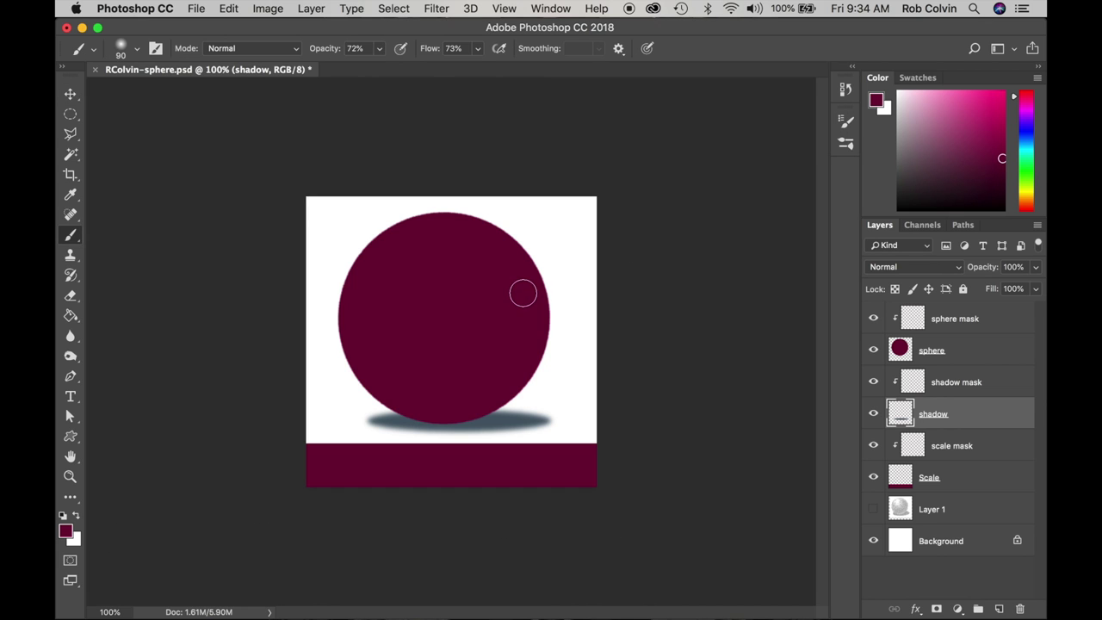
right_click(555, 276)
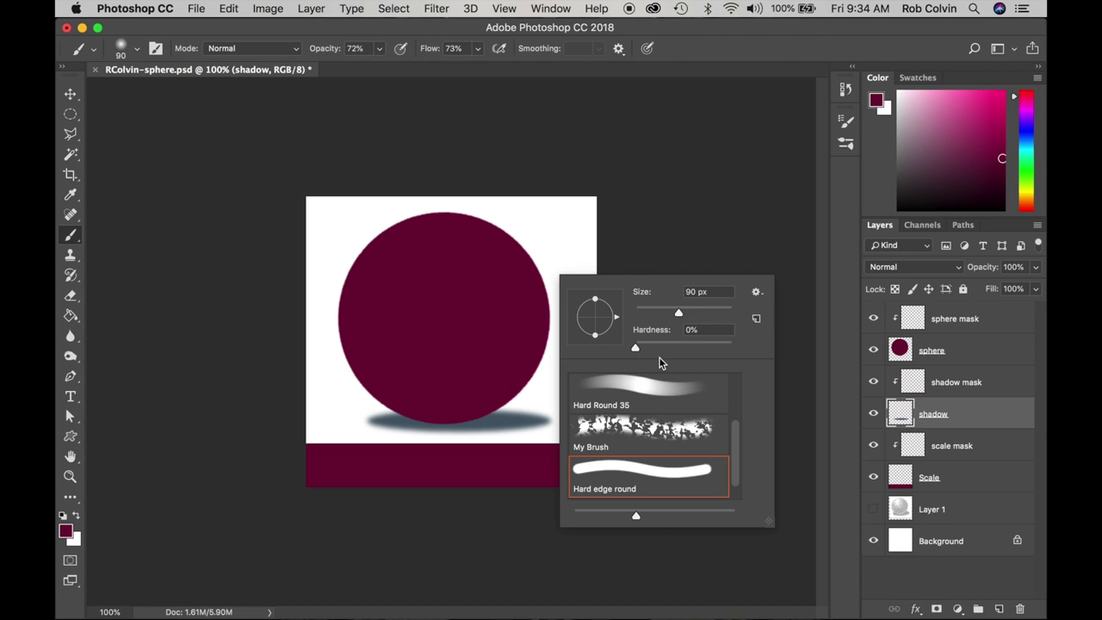
scroll(650, 378, "up", 2)
left_click(638, 394)
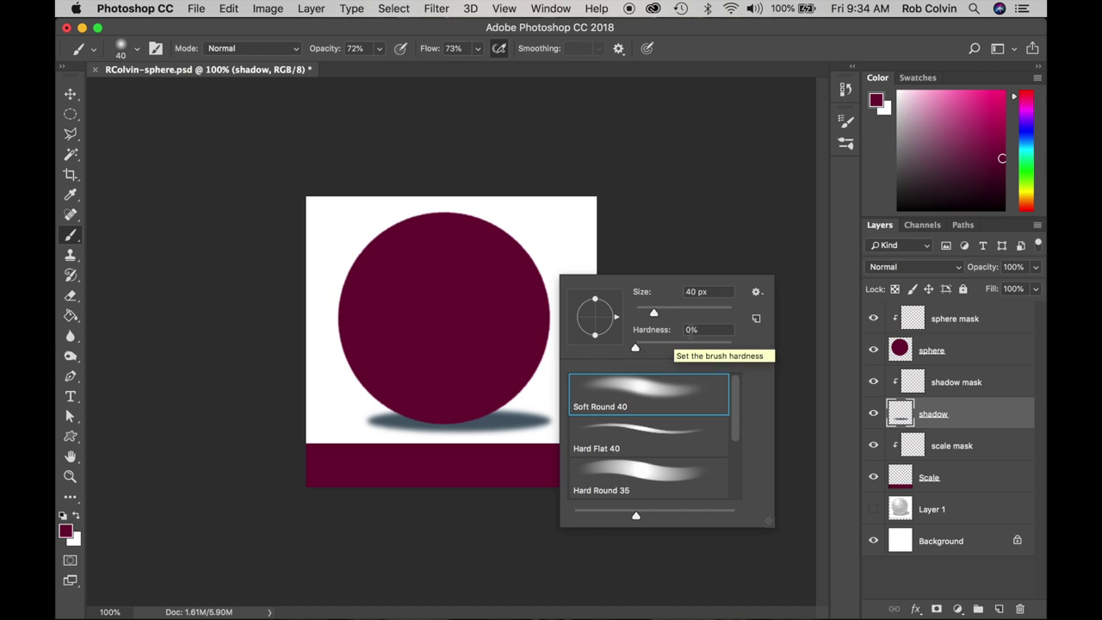
- Make the sphere mask layer active and enlarge the brush to 600 px
left_click(990, 319)
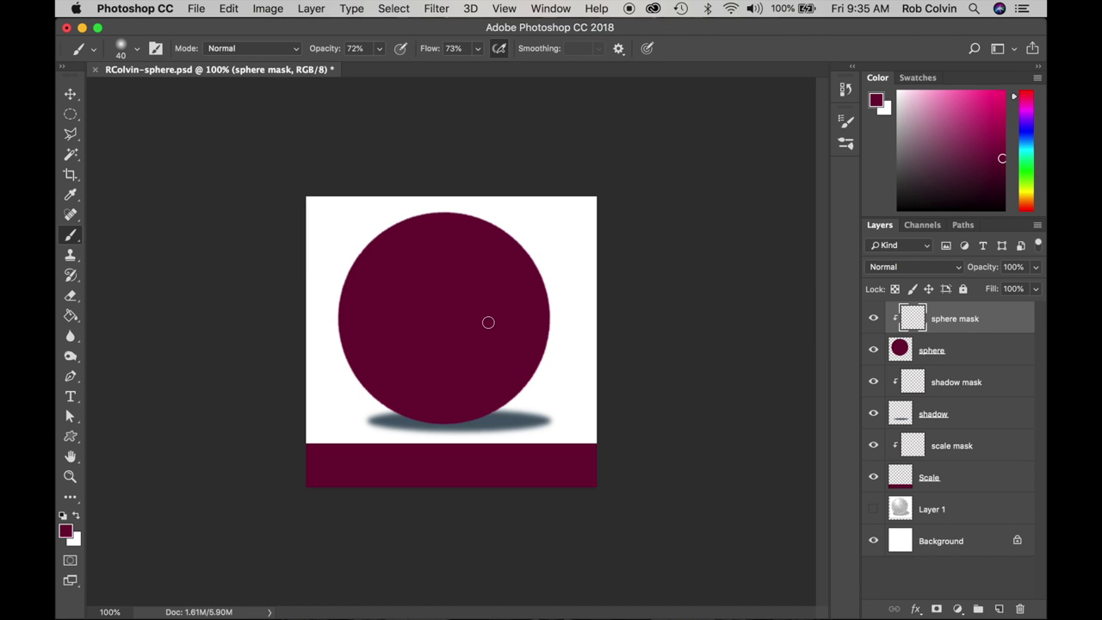
key("bracketright")
key("bracketright")
key("bracketright")
key("bracketright")
key("bracketright")
key("bracketright")
key("bracketright")
key("bracketright")
key("bracketright")
key("bracketright")
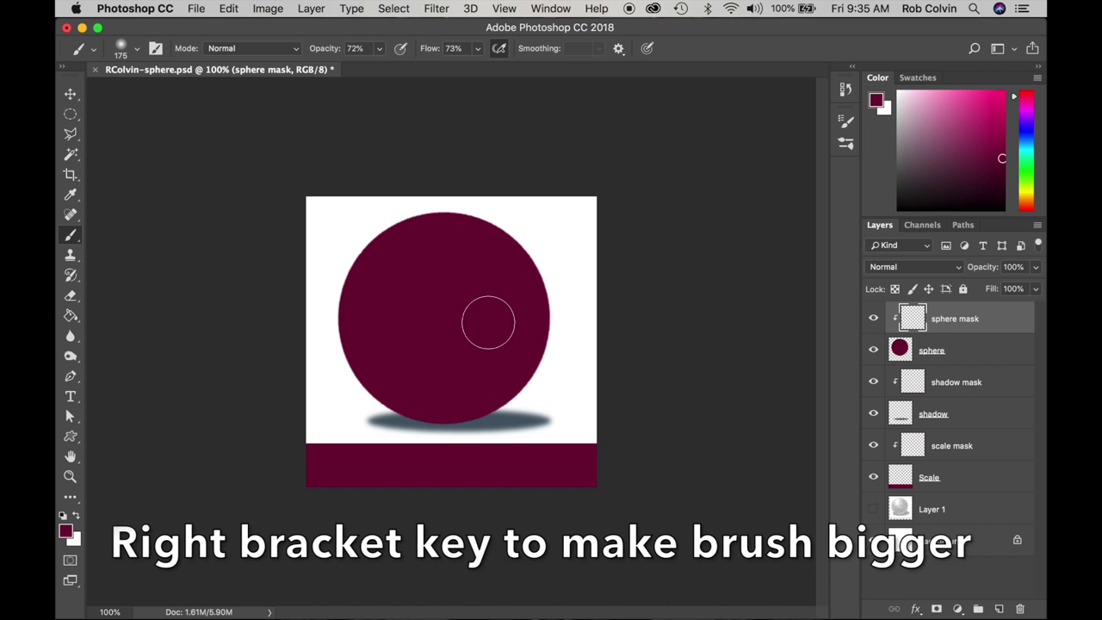
key("bracketright")
key("bracketright")
key("bracketright")
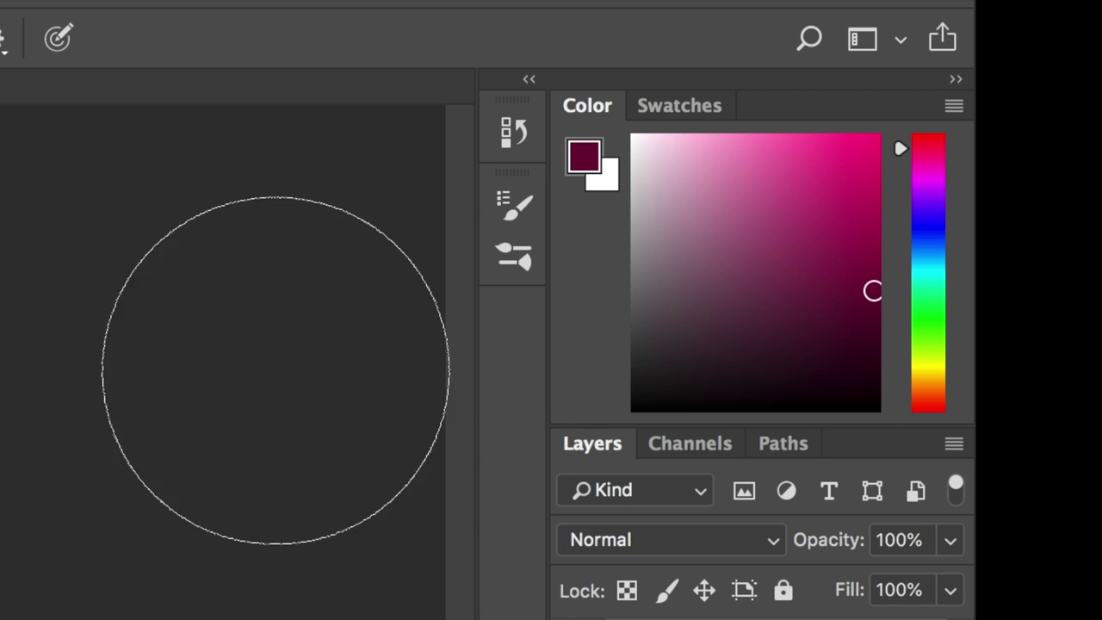
- Pick a slightly lighter maroon and brush a soft glow onto the upper-left part of the sphere
left_click_drag(909, 117, 919, 410)
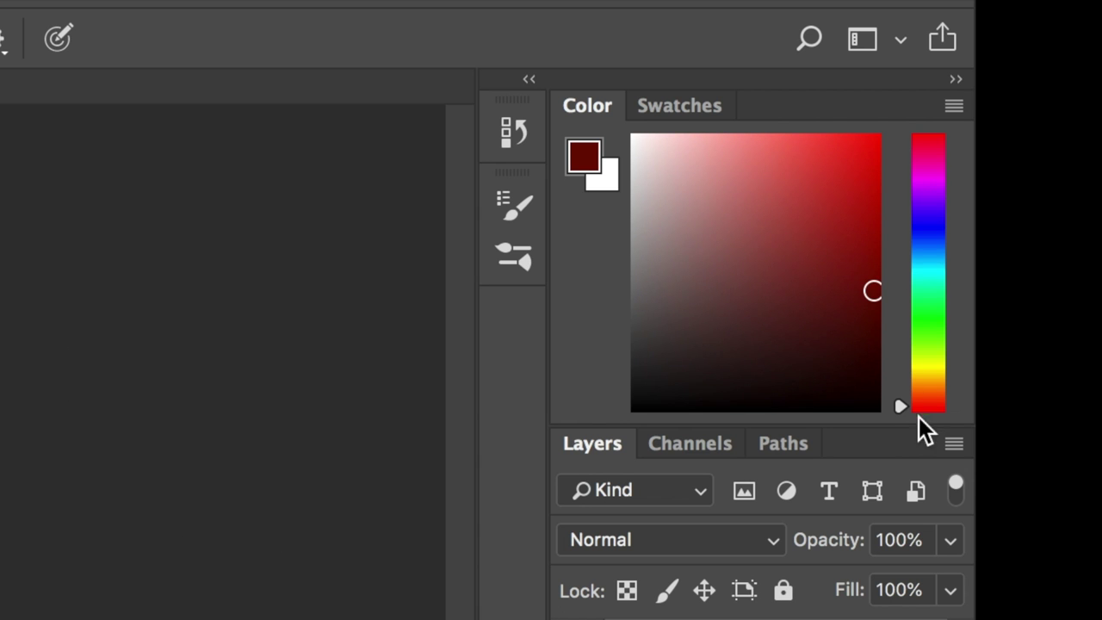
left_click(872, 251)
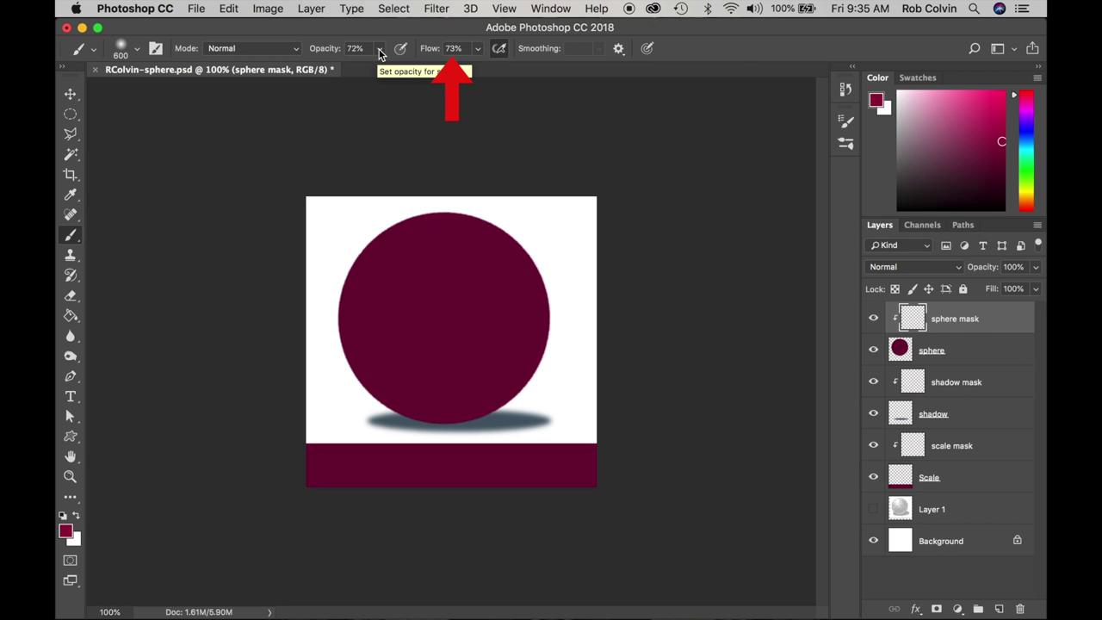
left_click(499, 48)
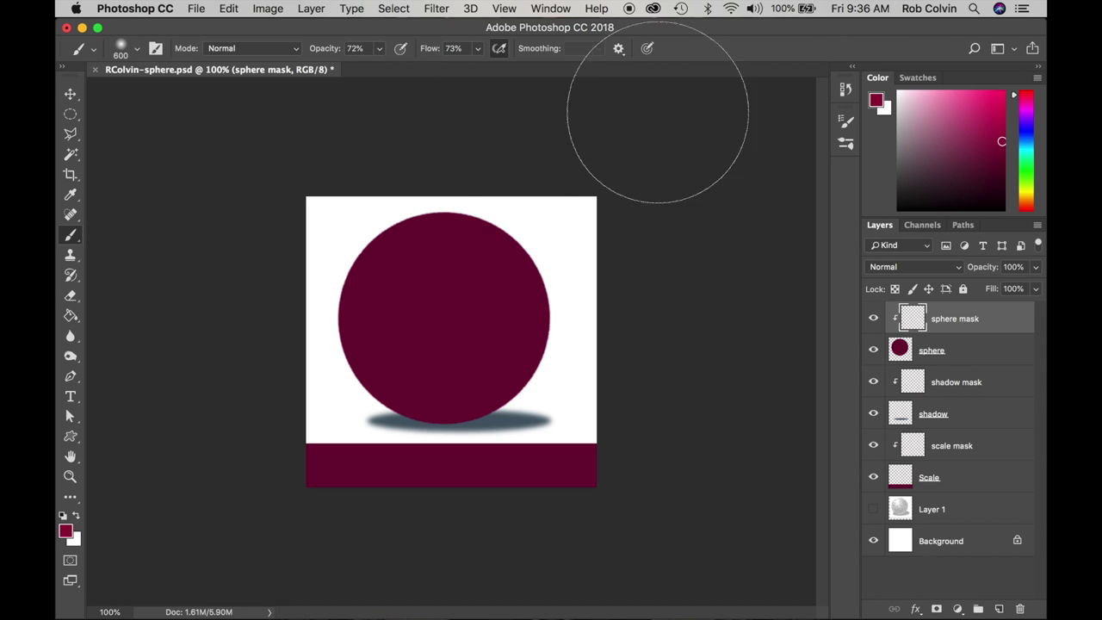
mouse_move(413, 294)
left_mouse_down()
mouse_move(442, 266)
mouse_move(422, 281)
left_mouse_up()
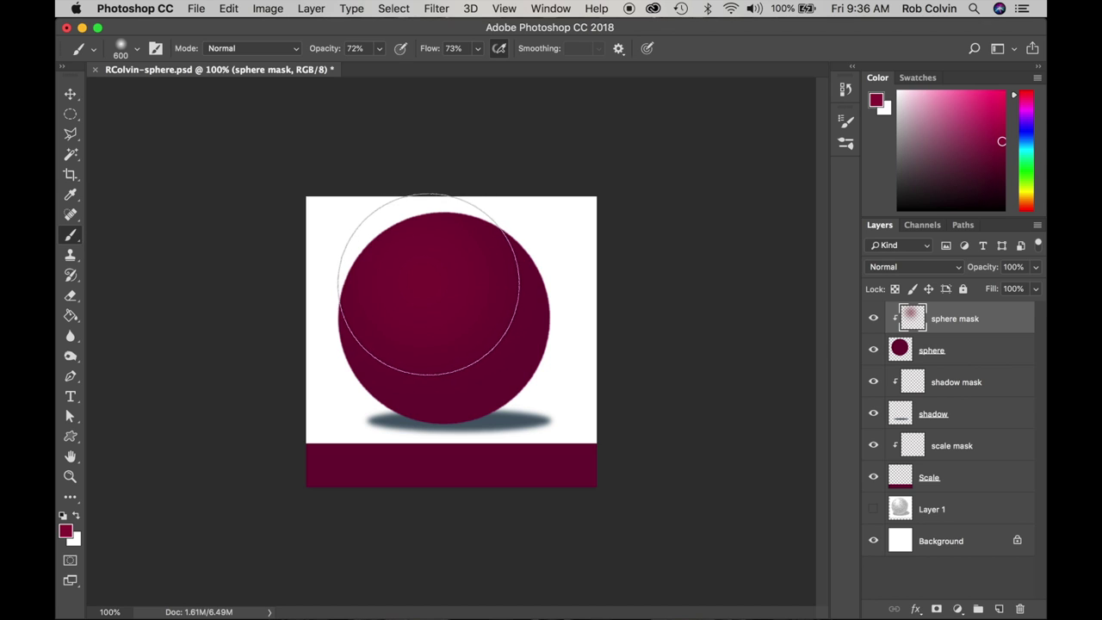
left_click(898, 317, "alt")
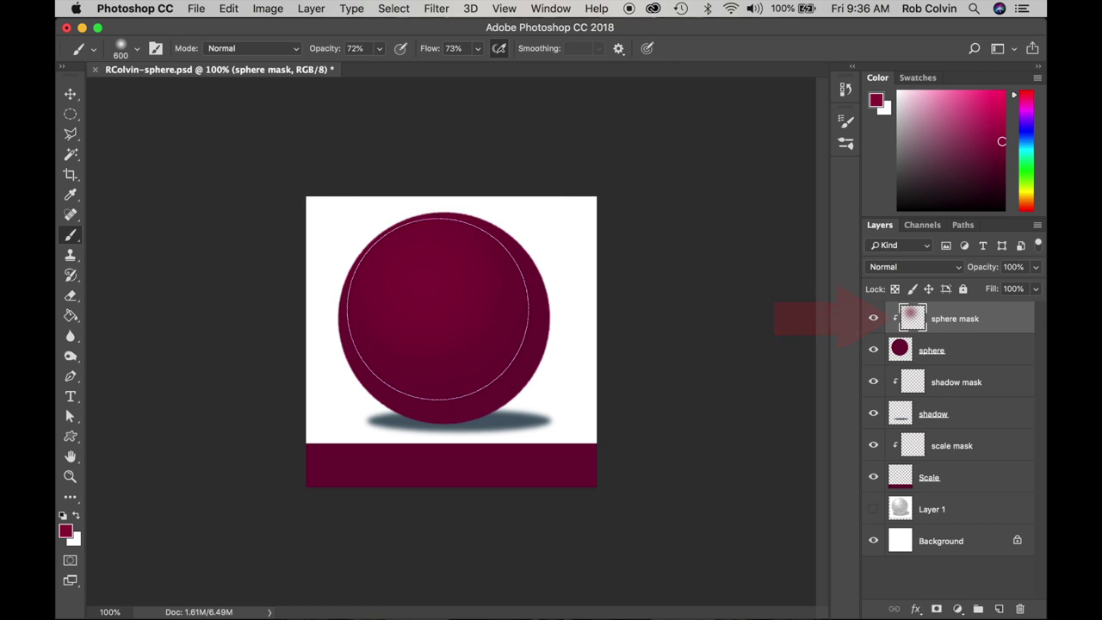
- Switch the foreground colour to a brighter pure red and brush it over the centre of the sphere's glow
left_click(1000, 127)
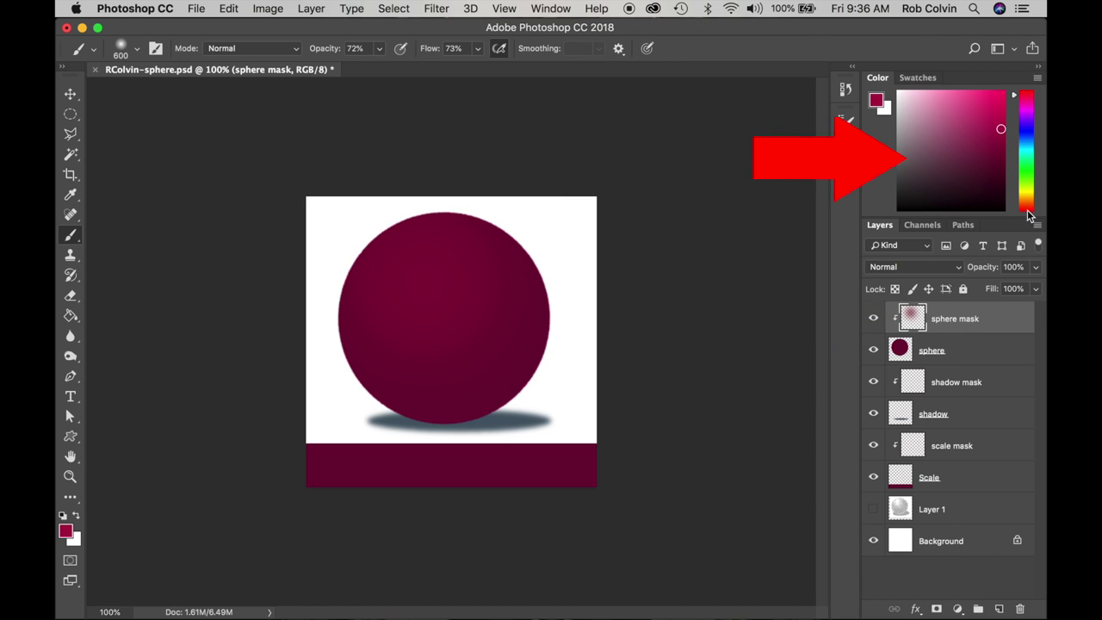
left_click(1029, 210)
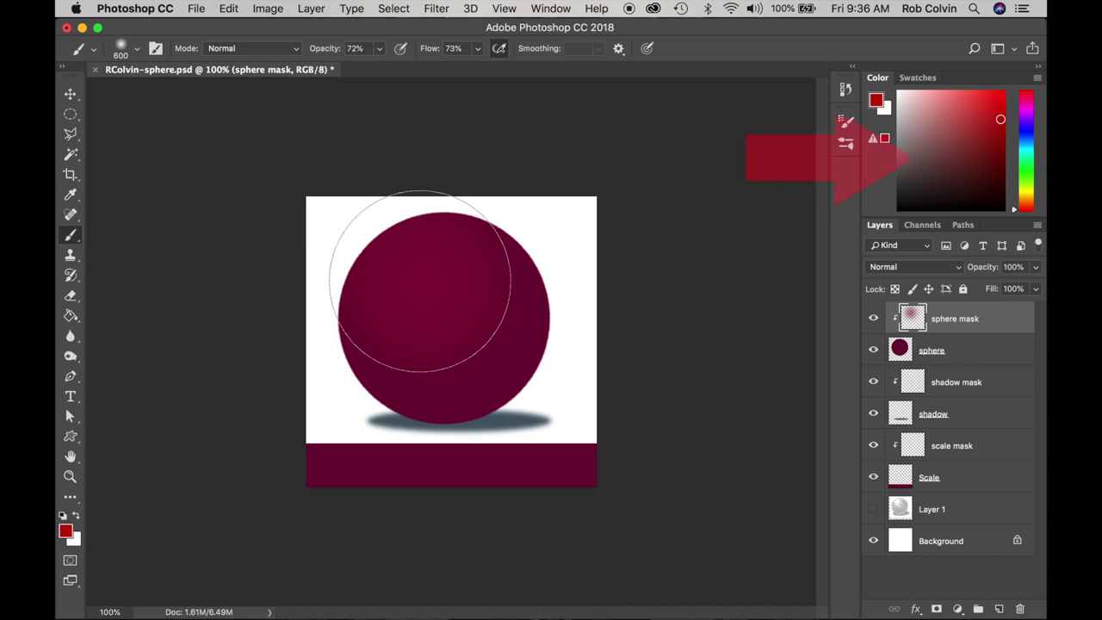
left_click_drag(423, 279, 426, 279)
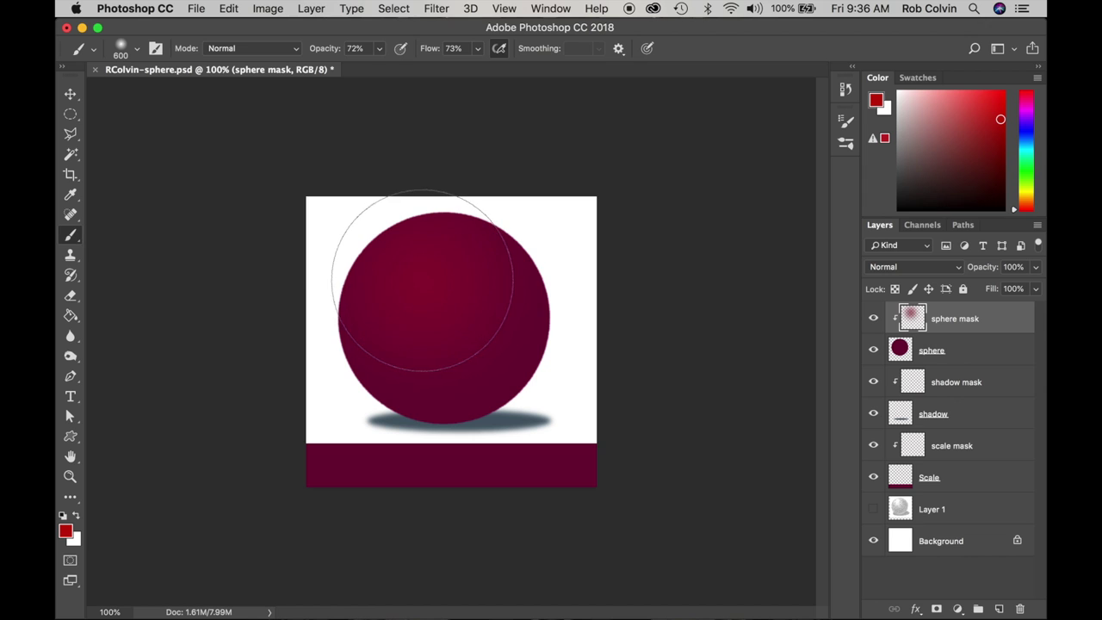
- Raise the brush opacity to 79% and strengthen the red across the upper-left half of the sphere
left_click(379, 49)
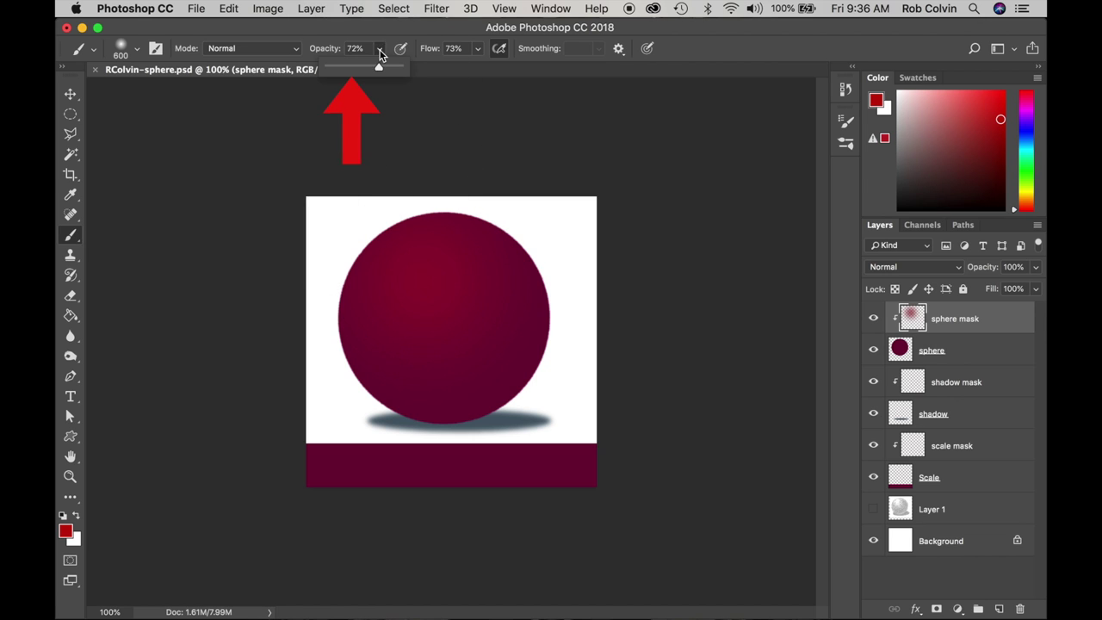
left_click_drag(380, 73, 385, 70)
mouse_move(431, 312)
left_mouse_down()
mouse_move(415, 272)
mouse_move(444, 265)
mouse_move(411, 288)
mouse_move(444, 277)
mouse_move(440, 300)
mouse_move(445, 278)
mouse_move(445, 288)
mouse_move(412, 274)
mouse_move(438, 272)
mouse_move(434, 299)
left_mouse_up()
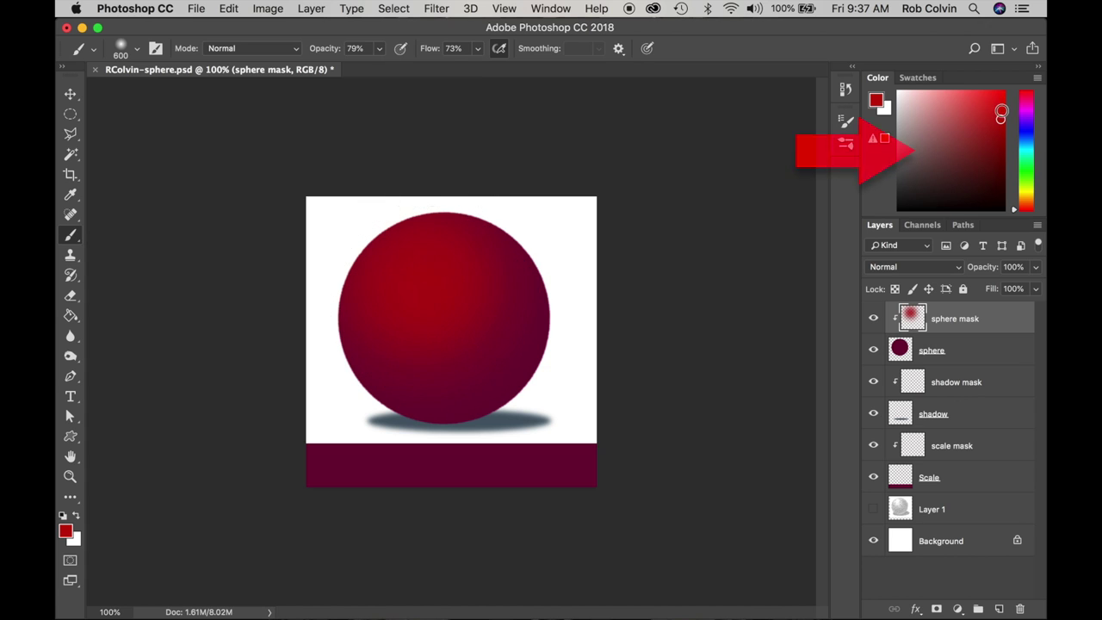
- Pick a brighter red and blend the orange-red highlight outwards on the sphere, enlarging the brush to 500 px
left_click(998, 110)
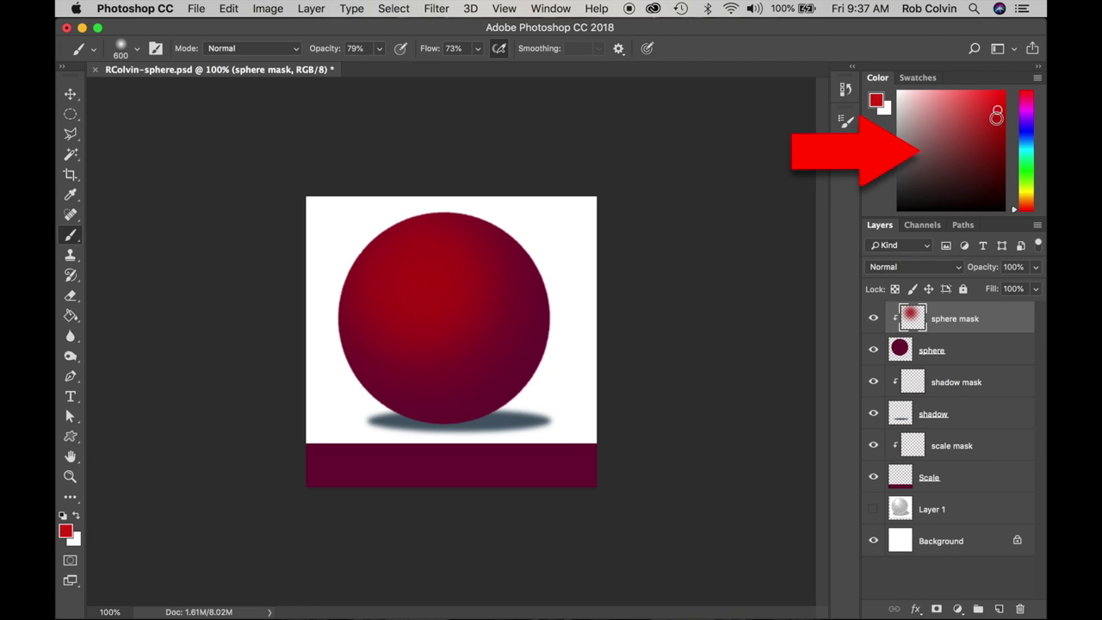
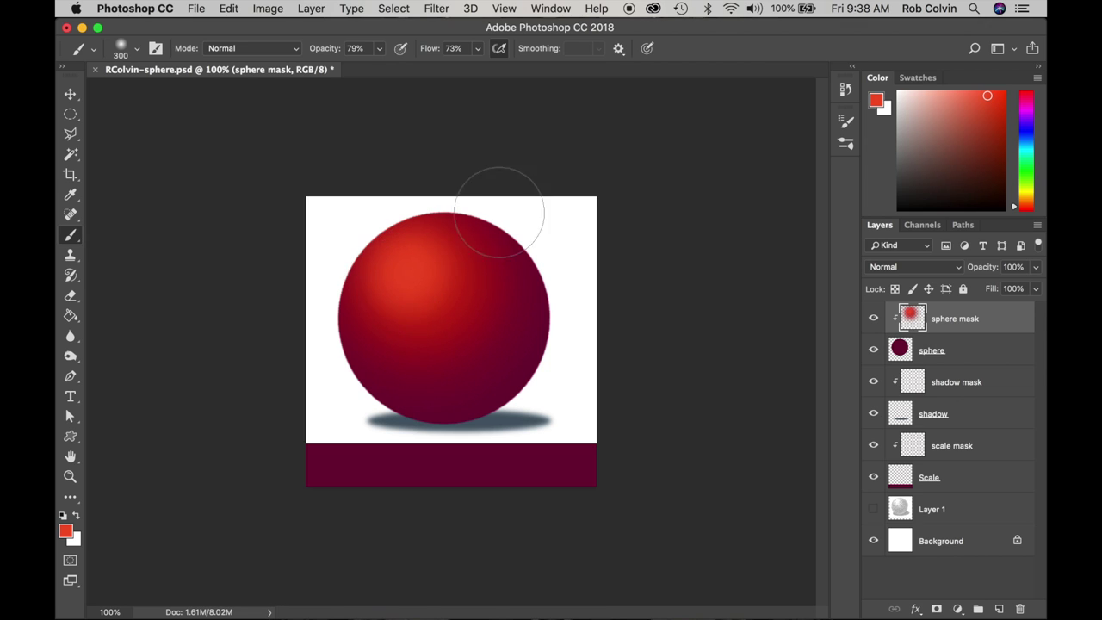
left_click_drag(490, 254, 458, 267)
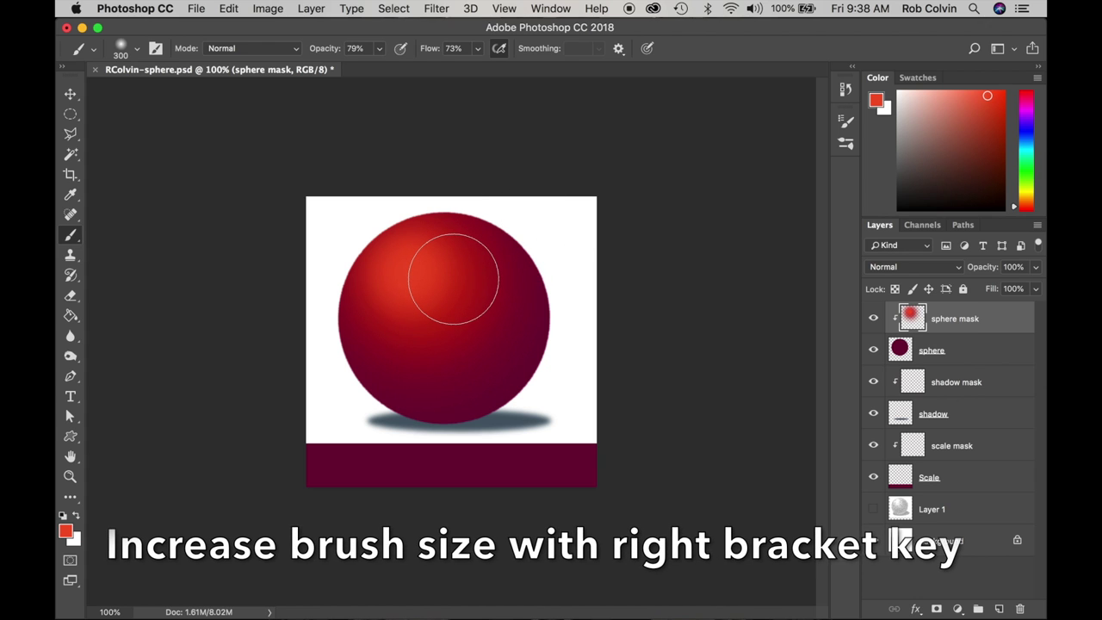
key("bracketright")
key("bracketright")
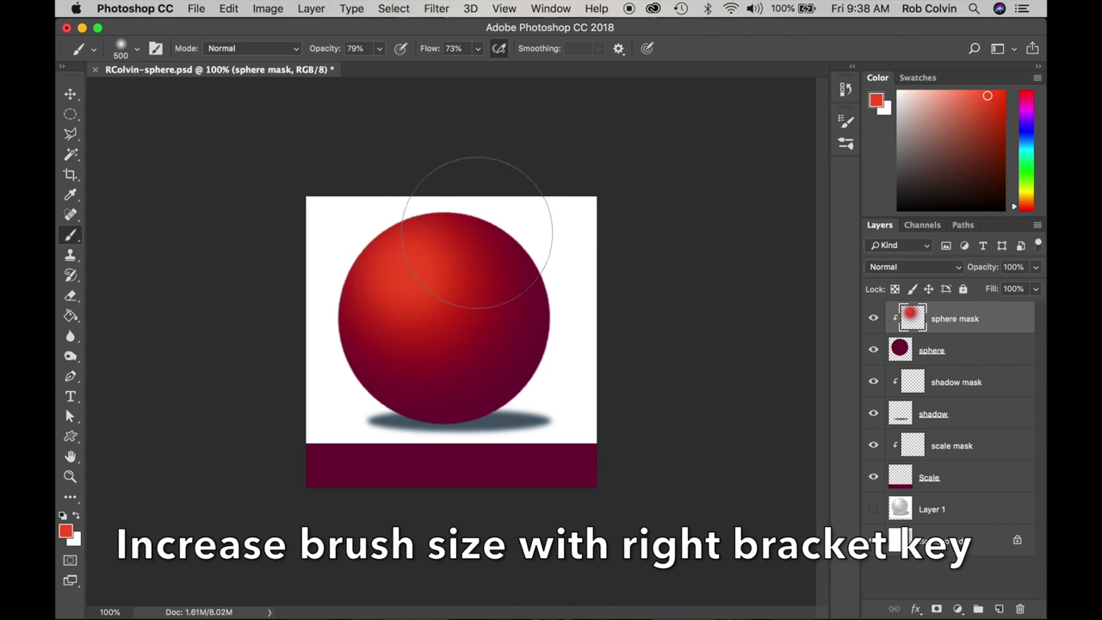
mouse_move(376, 293)
left_mouse_down()
mouse_move(367, 285)
mouse_move(404, 266)
left_mouse_up()
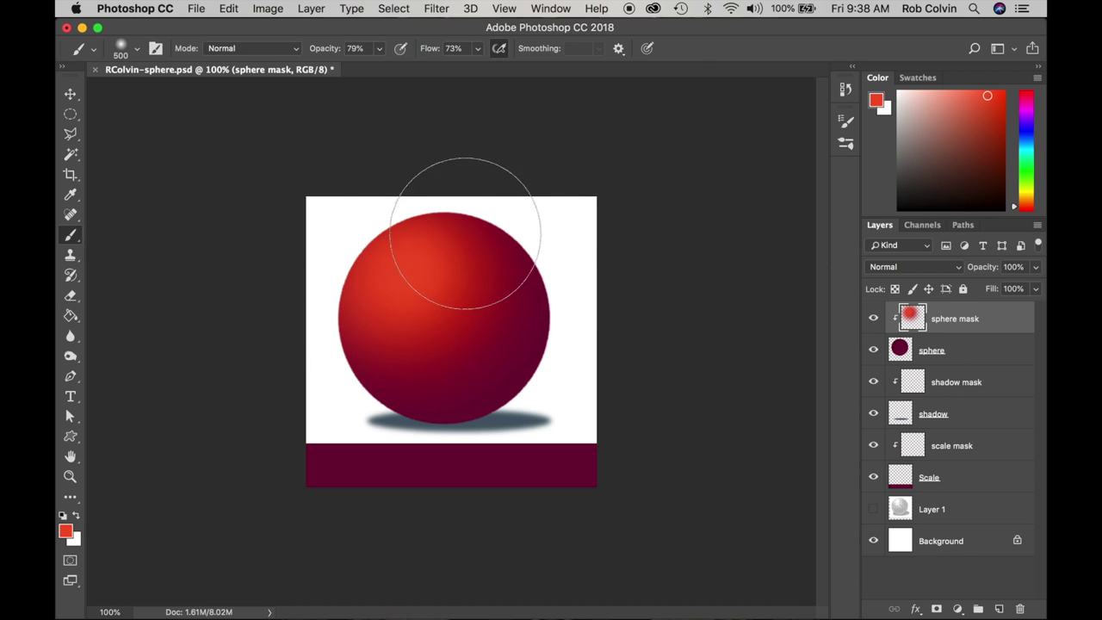
- Reduce the brush to 200 px, pick a lighter coral and dab a smaller highlight on the sphere's upper left
key("bracketleft")
key("bracketleft")
key("bracketleft")
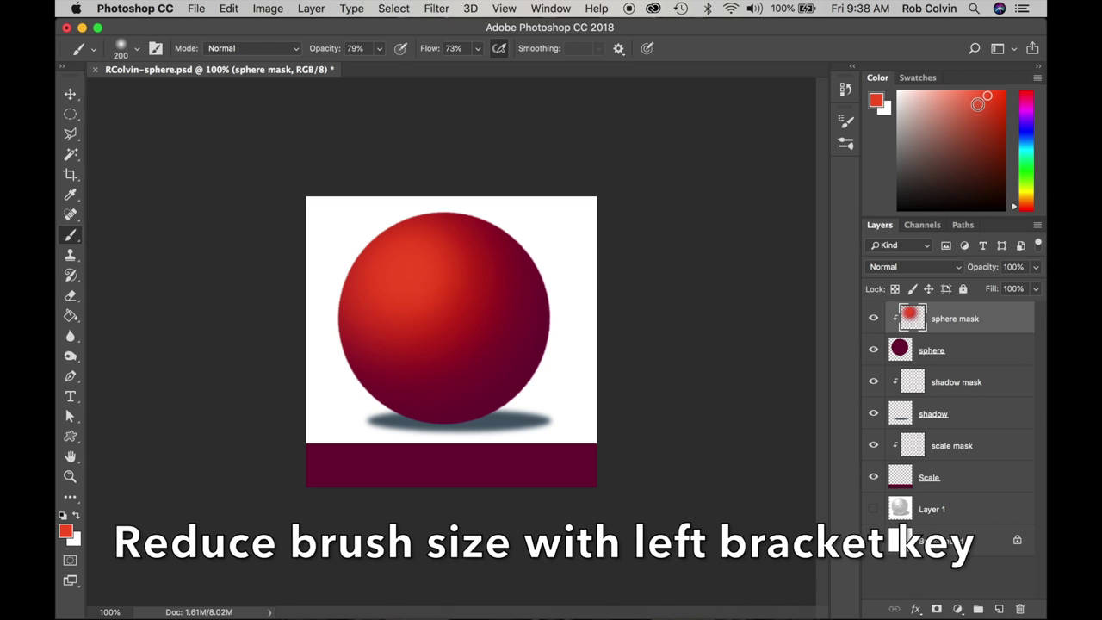
left_click(973, 92)
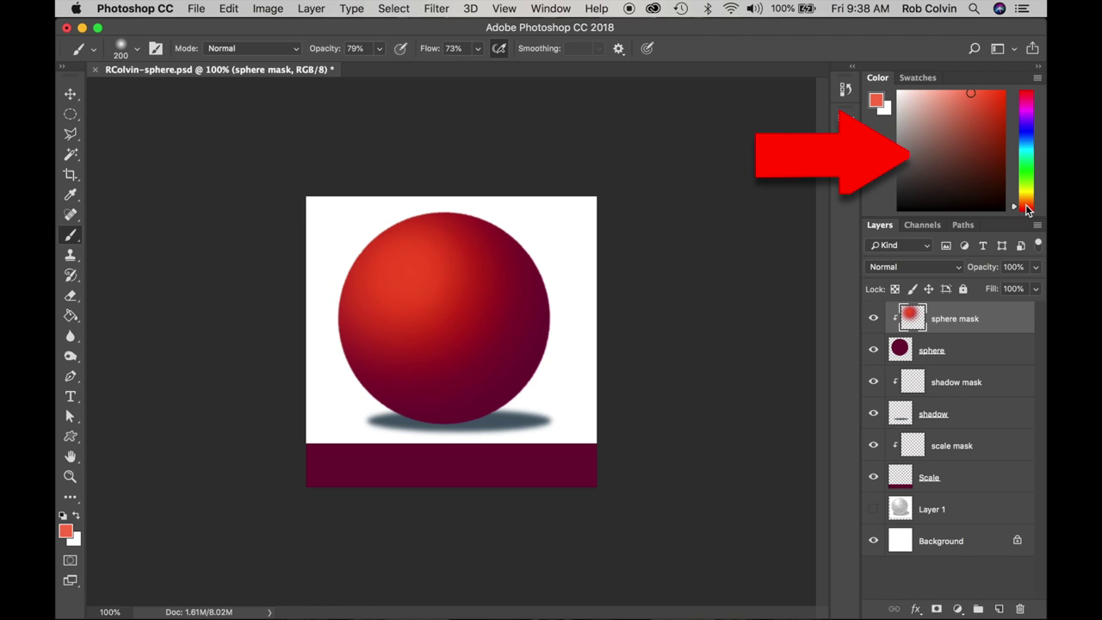
left_click(418, 274)
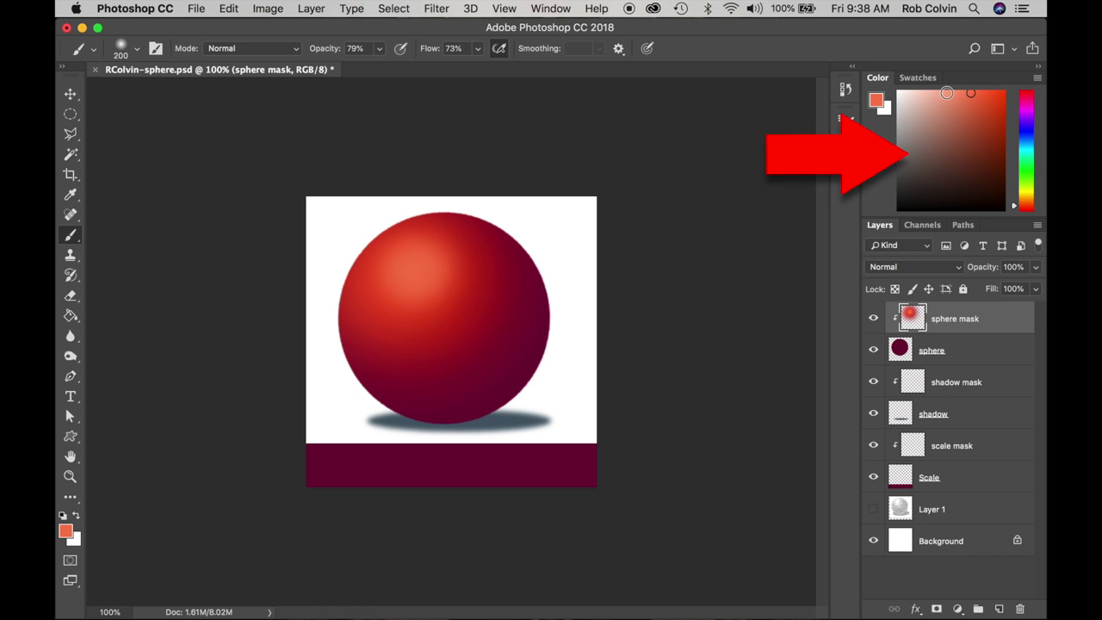
- Pick a lighter salmon tint, reduce the brush to 125 px and dab a smaller highlight inside the sphere's coral glow
left_click(961, 98)
left_click(948, 96)
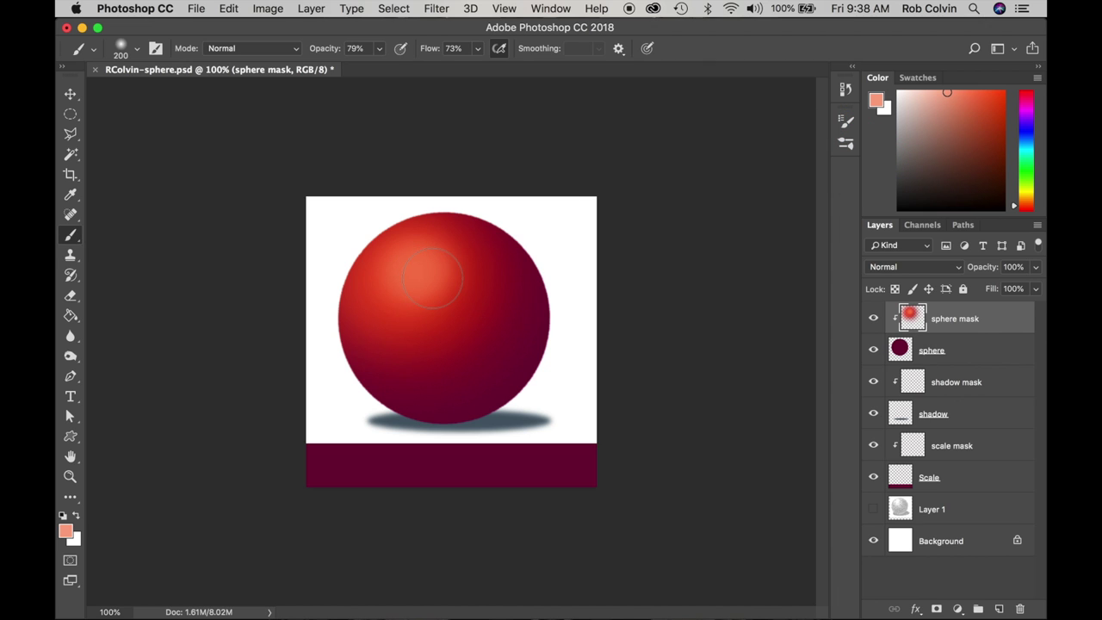
key("bracketleft")
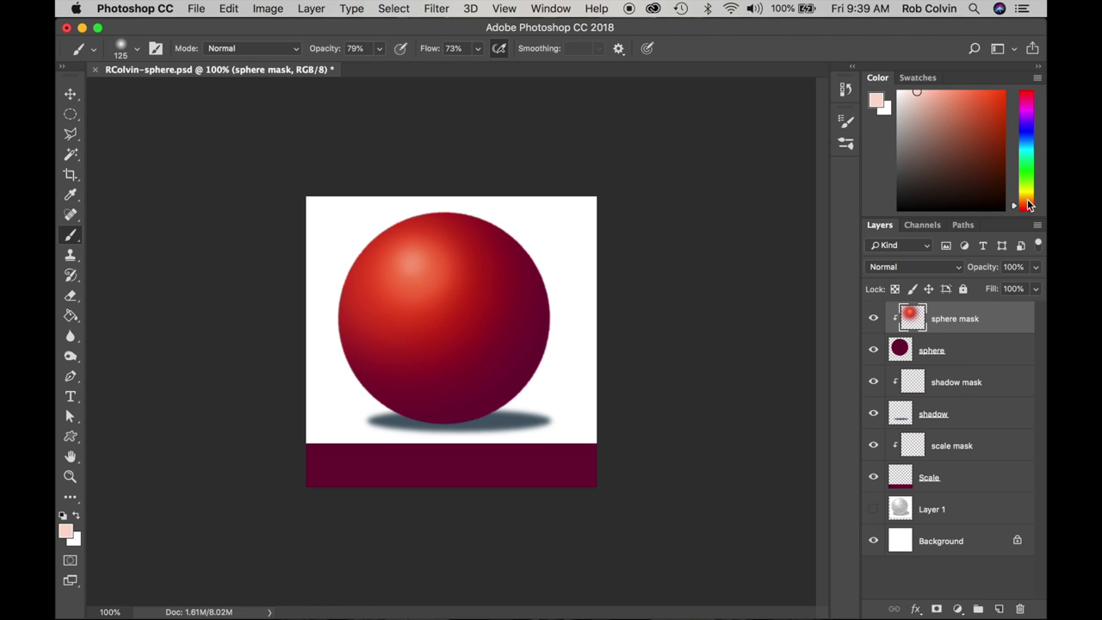
- Shift the foreground hue to a pale orange cream and dab the brightest highlight spot, reducing the brush to 60 px
left_click_drag(1028, 201, 1028, 198)
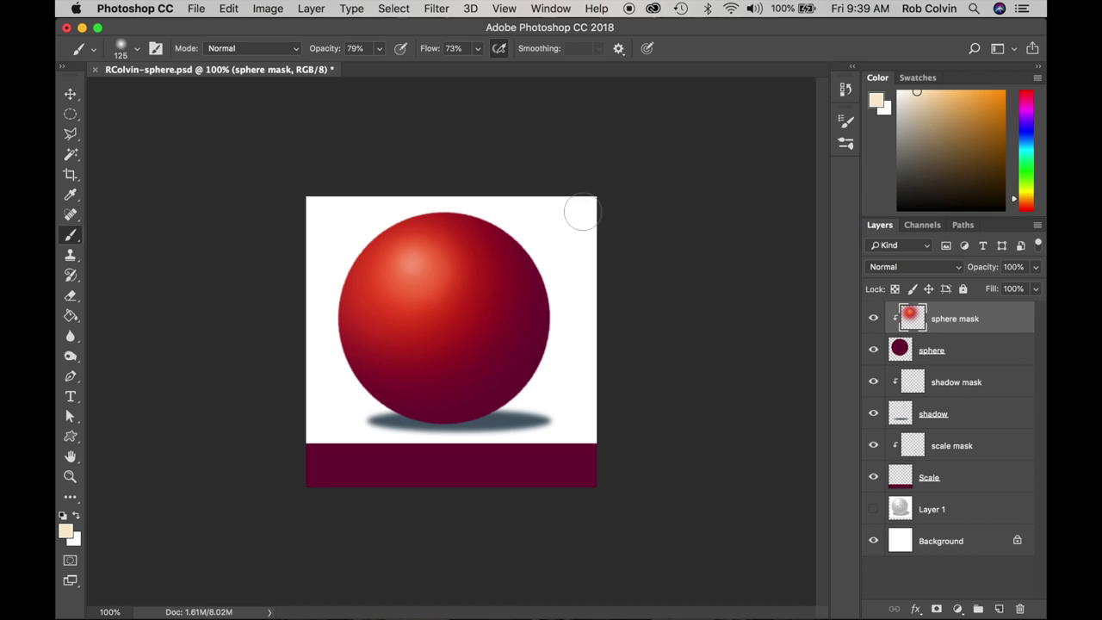
key("bracketleft")
key("bracketleft")
key("bracketleft")
key("bracketleft")
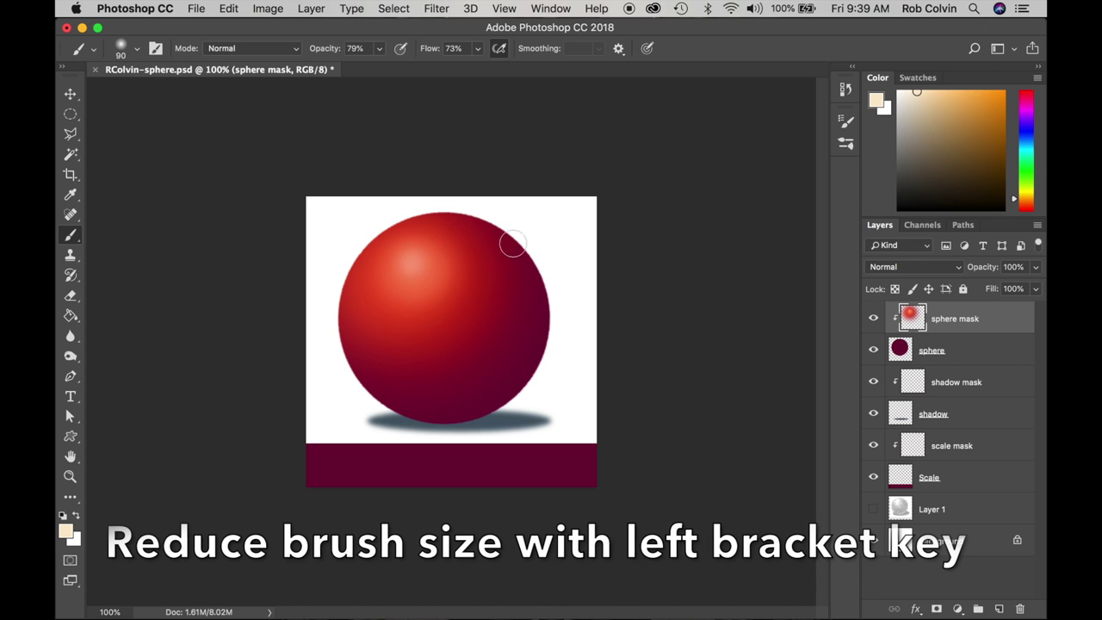
key("bracketleft")
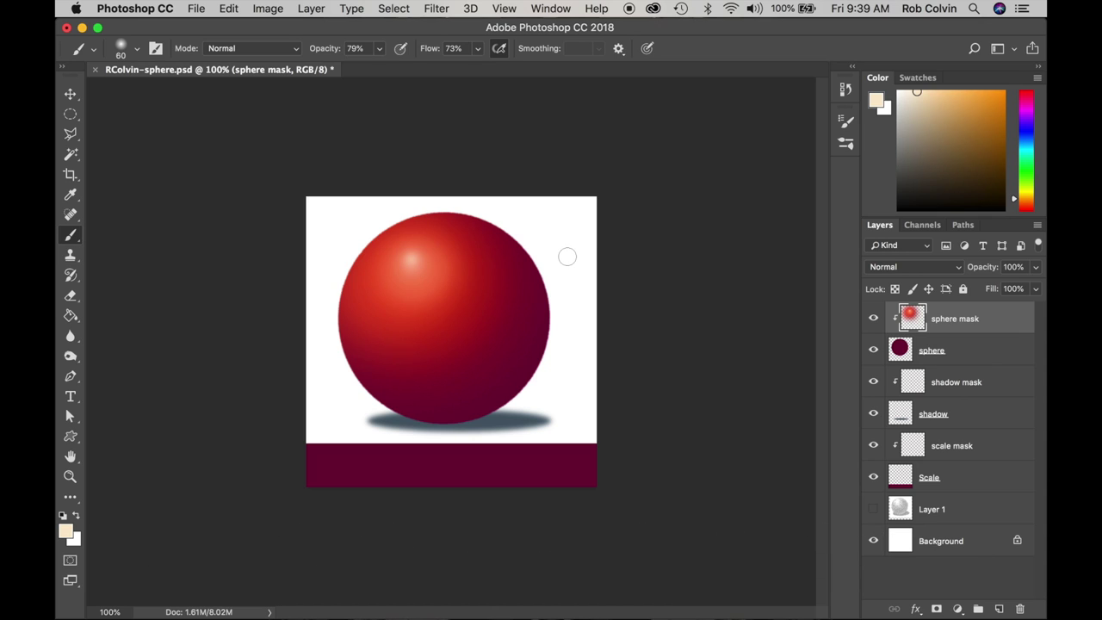
- Enlarge the brush to 175 px, sample the maroon at the sphere's lower-right edge and shift it to a brighter magenta-purple
key("bracketright")
key("bracketright")
key("bracketright")
key("alt")
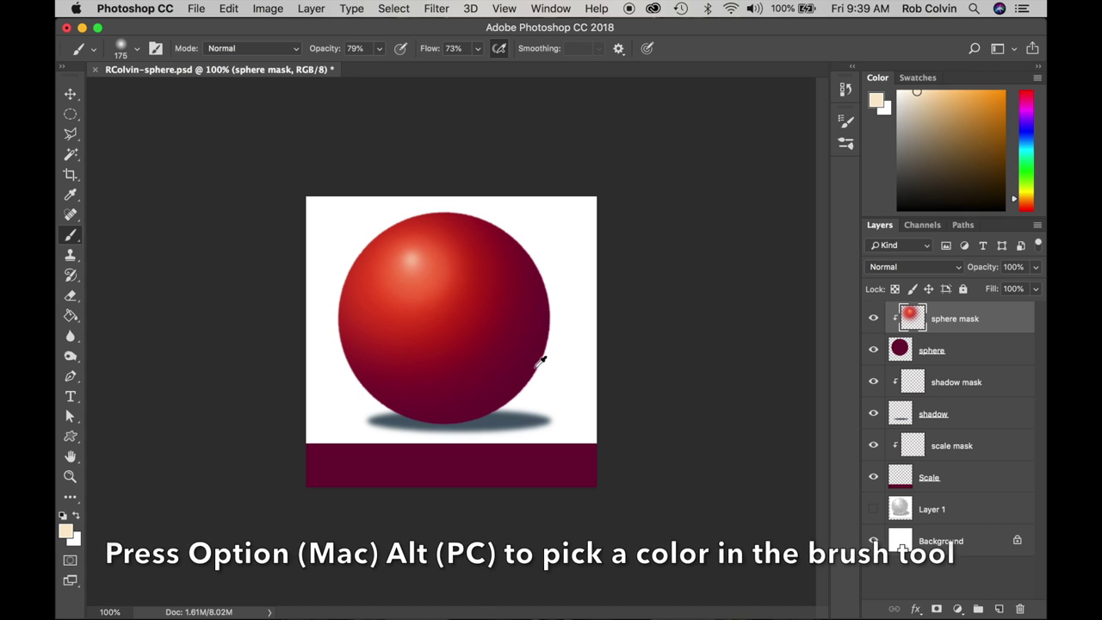
left_click(536, 366, "alt")
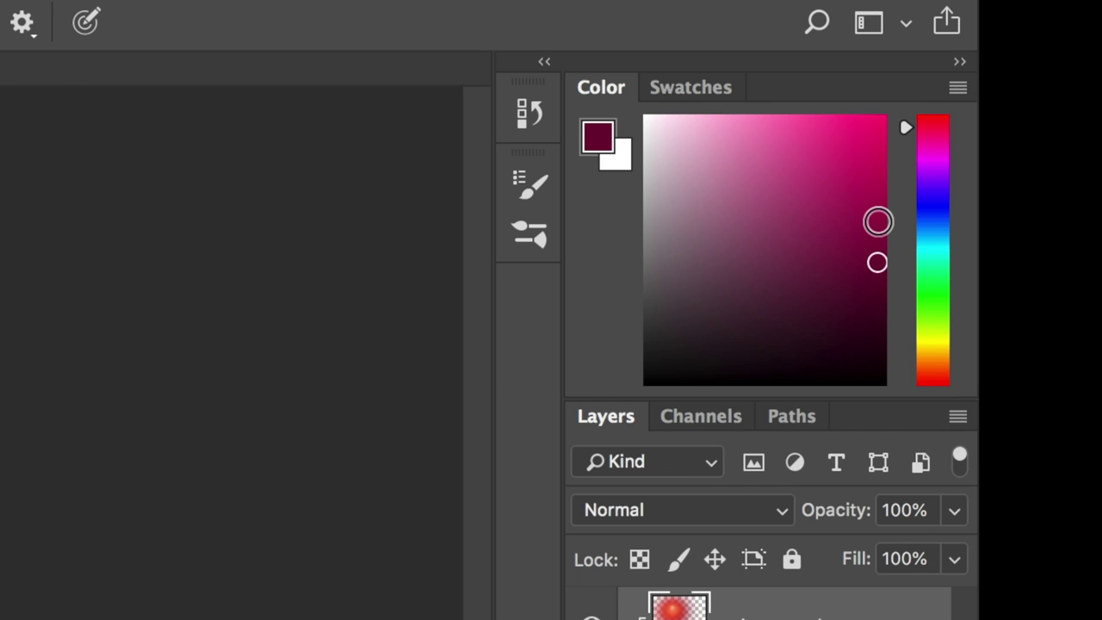
left_click(878, 215)
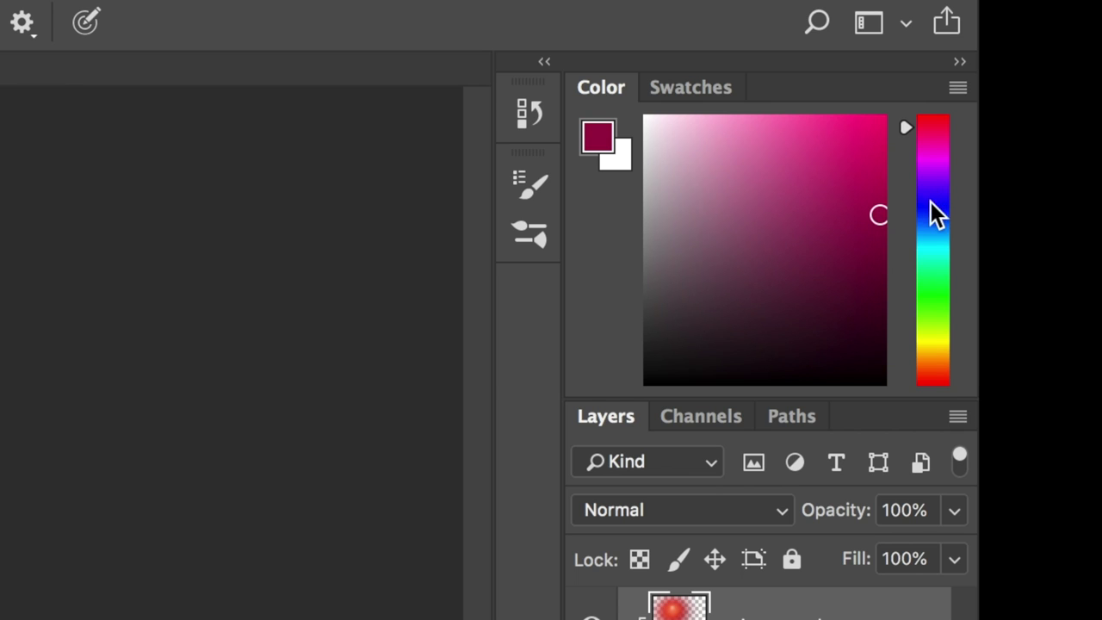
left_click(933, 137)
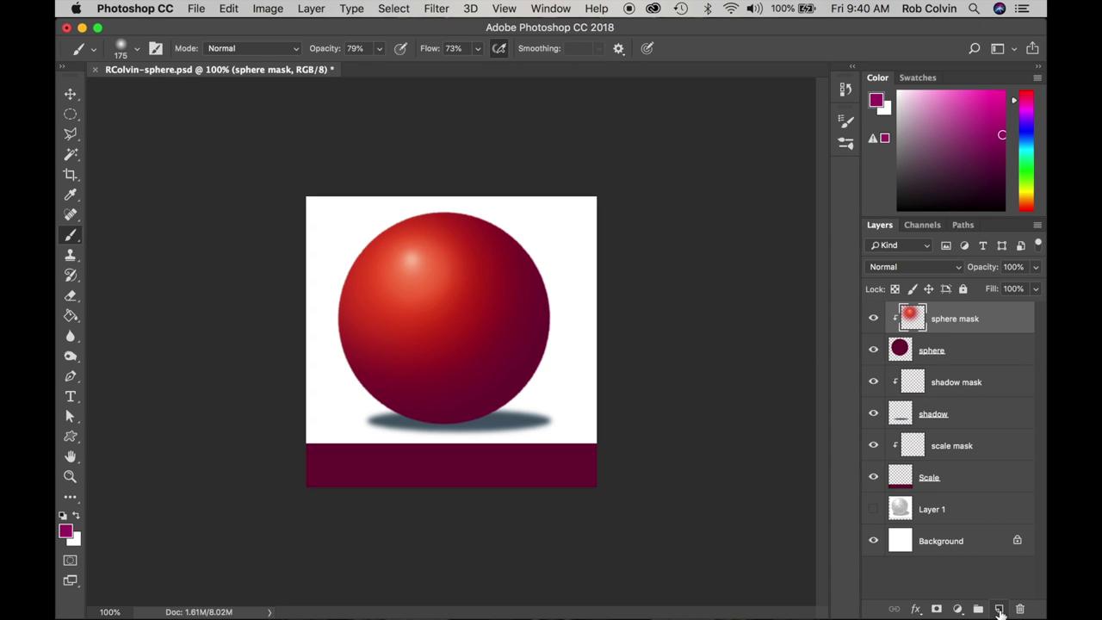
- Add a new layer clipped to the sphere above the sphere mask and paint magenta-purple reflected light around the sphere's right and lower rim
left_click(998, 609)
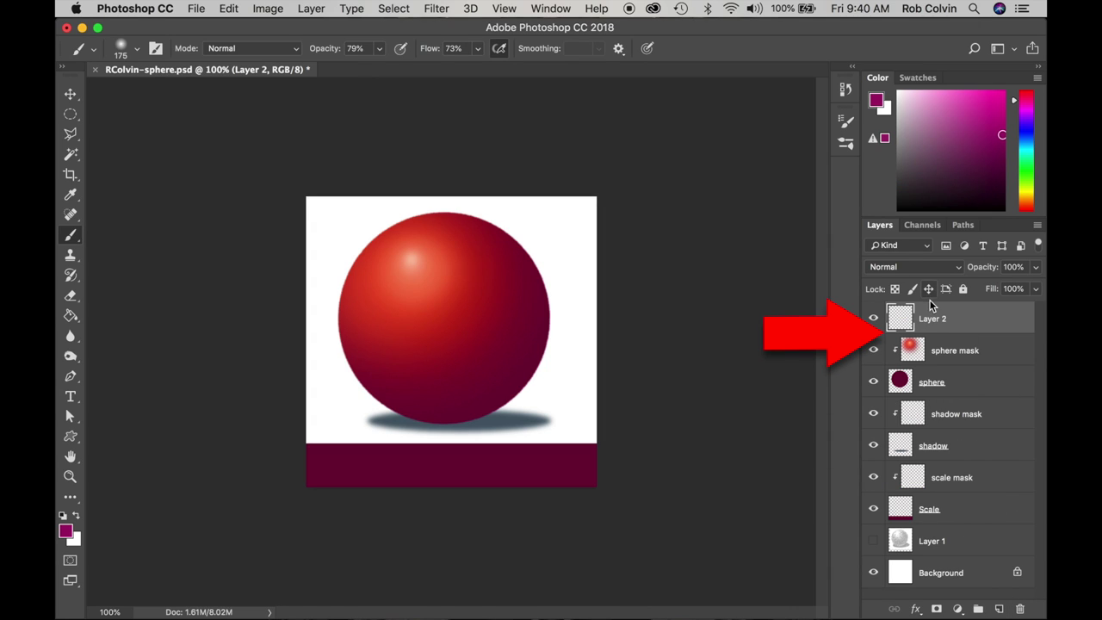
left_click(964, 332, "alt")
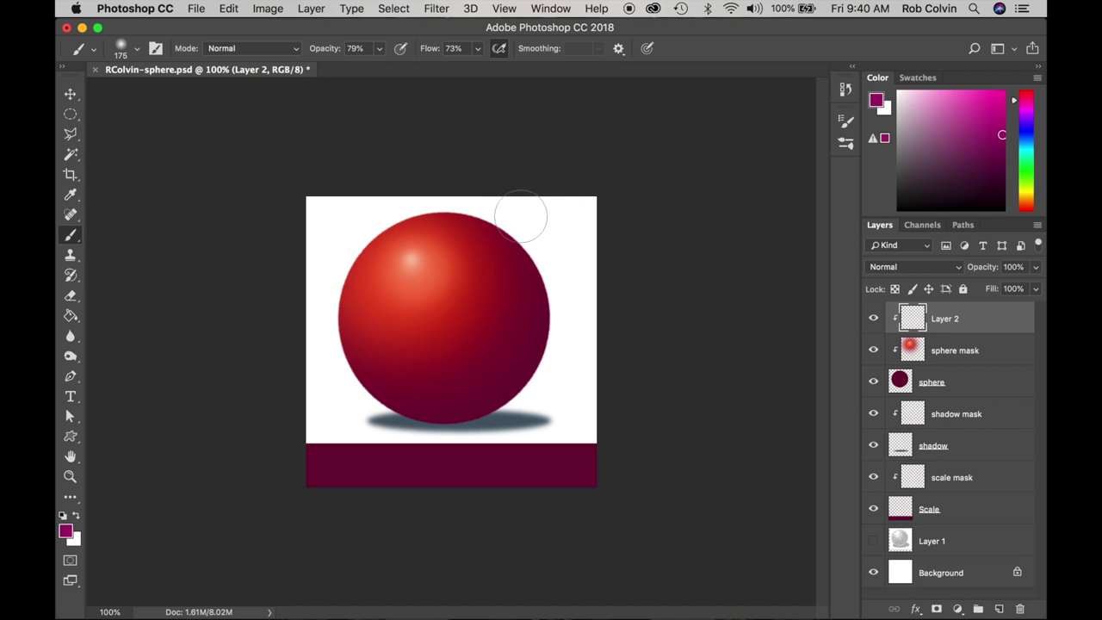
mouse_move(557, 261)
left_mouse_down()
mouse_move(578, 325)
mouse_move(575, 282)
mouse_move(567, 358)
mouse_move(568, 323)
mouse_move(533, 397)
mouse_move(552, 377)
mouse_move(500, 435)
mouse_move(530, 408)
mouse_move(476, 442)
mouse_move(509, 425)
mouse_move(441, 449)
mouse_move(322, 393)
left_mouse_up()
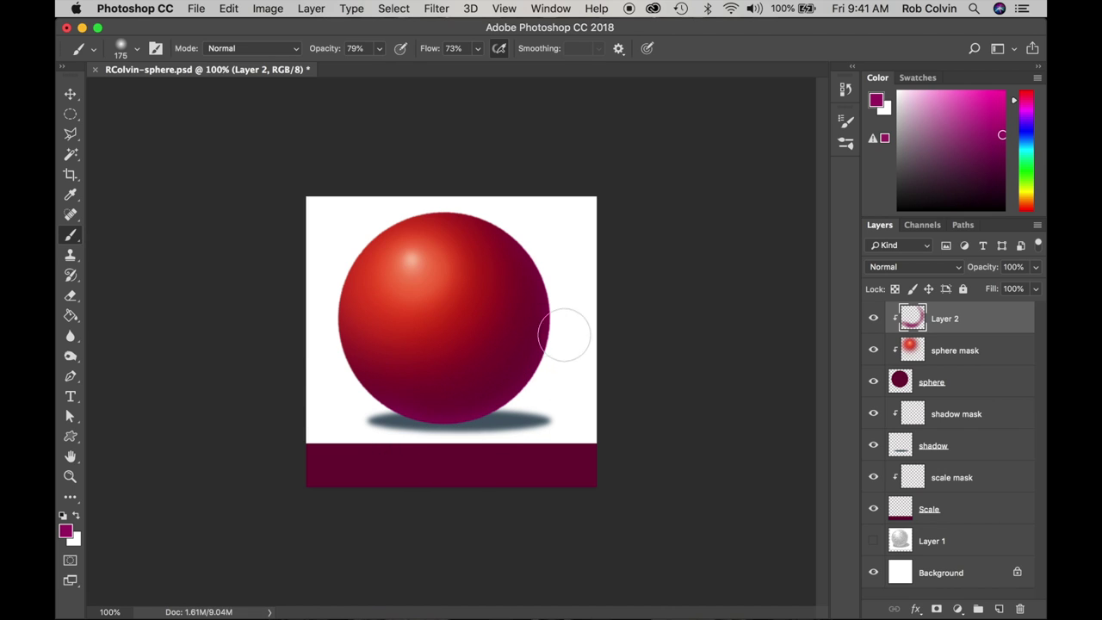
mouse_move(543, 393)
left_mouse_down()
mouse_move(567, 315)
mouse_move(558, 237)
mouse_move(550, 252)
mouse_move(492, 191)
mouse_move(520, 227)
mouse_move(485, 203)
mouse_move(574, 329)
mouse_move(557, 387)
mouse_move(528, 419)
mouse_move(434, 455)
mouse_move(478, 443)
mouse_move(388, 454)
mouse_move(427, 449)
mouse_move(388, 440)
mouse_move(358, 420)
mouse_move(388, 429)
mouse_move(338, 399)
mouse_move(465, 442)
mouse_move(518, 419)
mouse_move(470, 446)
left_mouse_up()
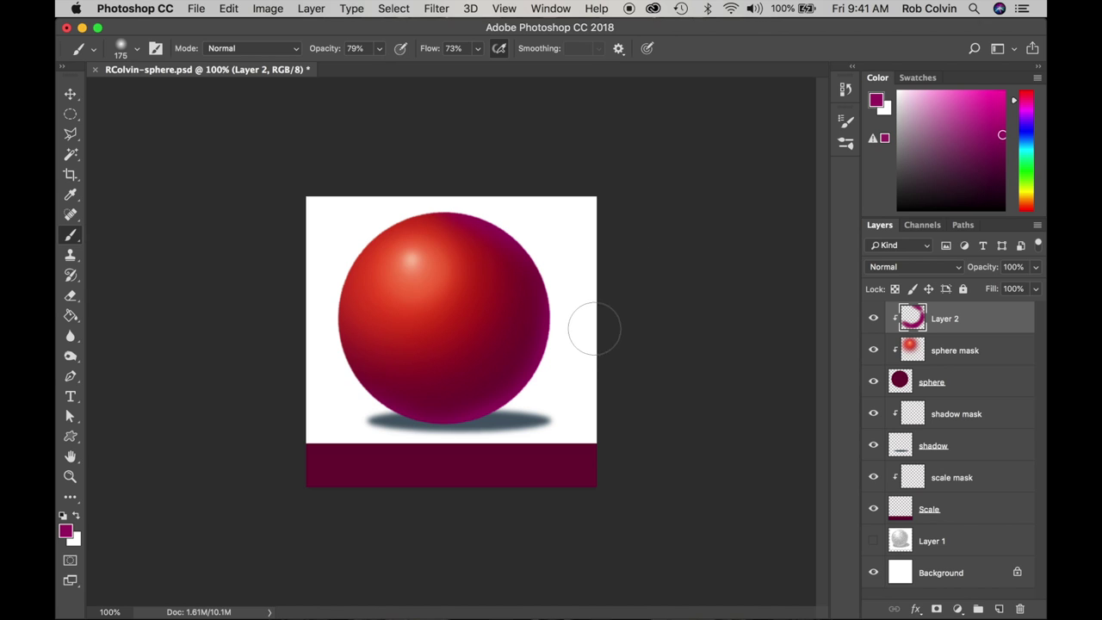
- Set the brush size to 125 px and add another layer clipped to the sphere above the purple rim layer
key("bracketleft")
key("bracketleft")
key("bracketleft")
key("bracketleft")
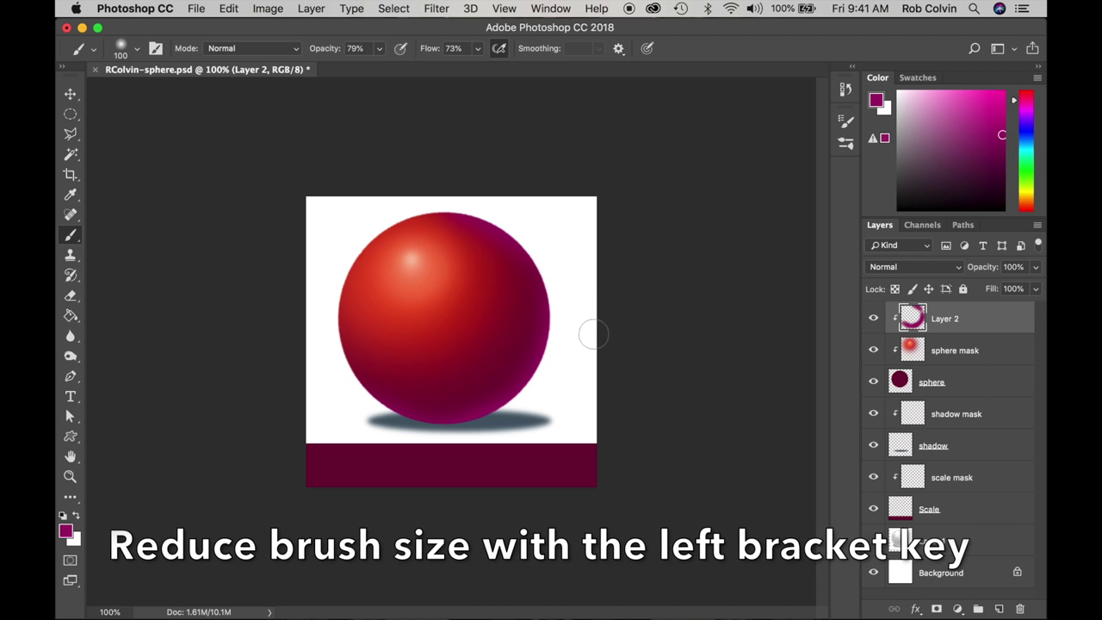
key("bracketright")
key("bracketright")
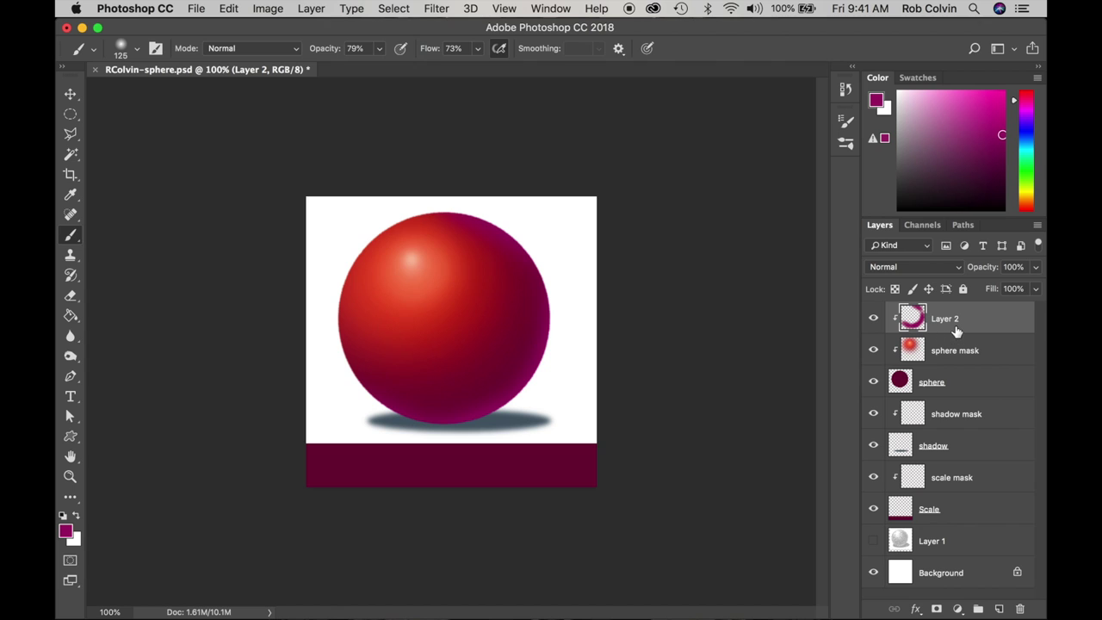
left_click(1000, 609)
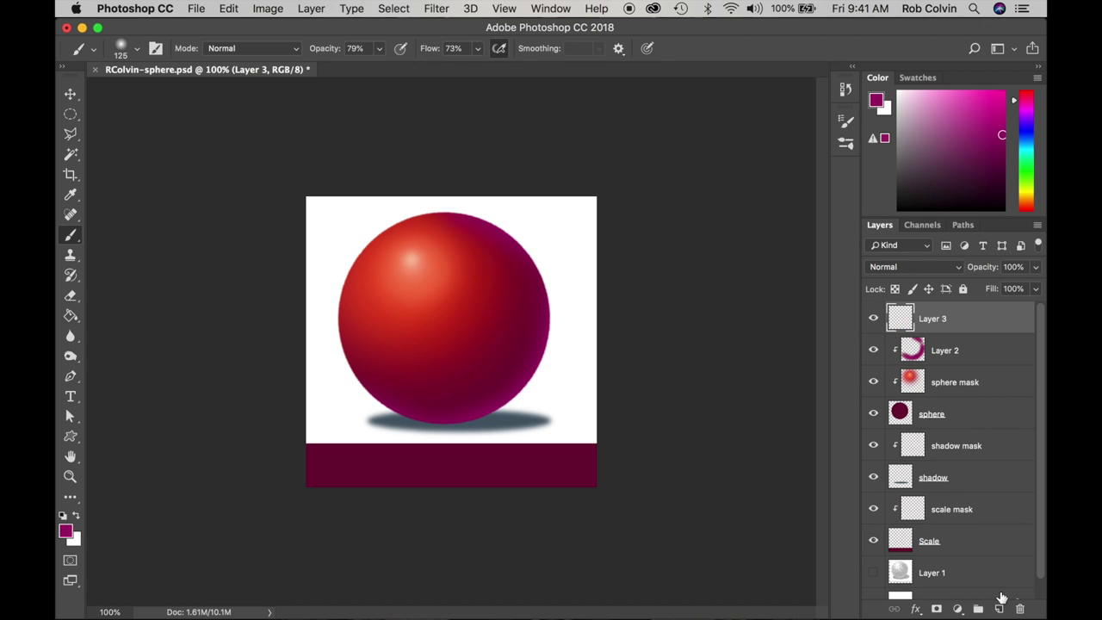
left_click(960, 332, "alt")
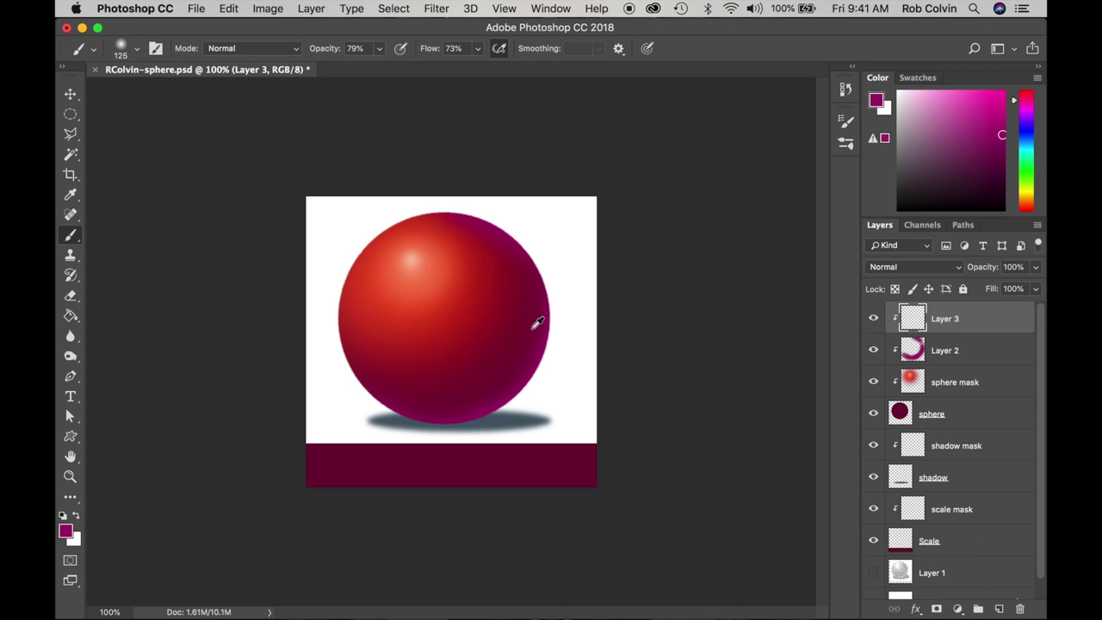
- Pick a darker shade of the scale strip's maroon and try a core-shadow stroke inside the sphere's purple rim, undoing it
left_click(575, 469, "alt")
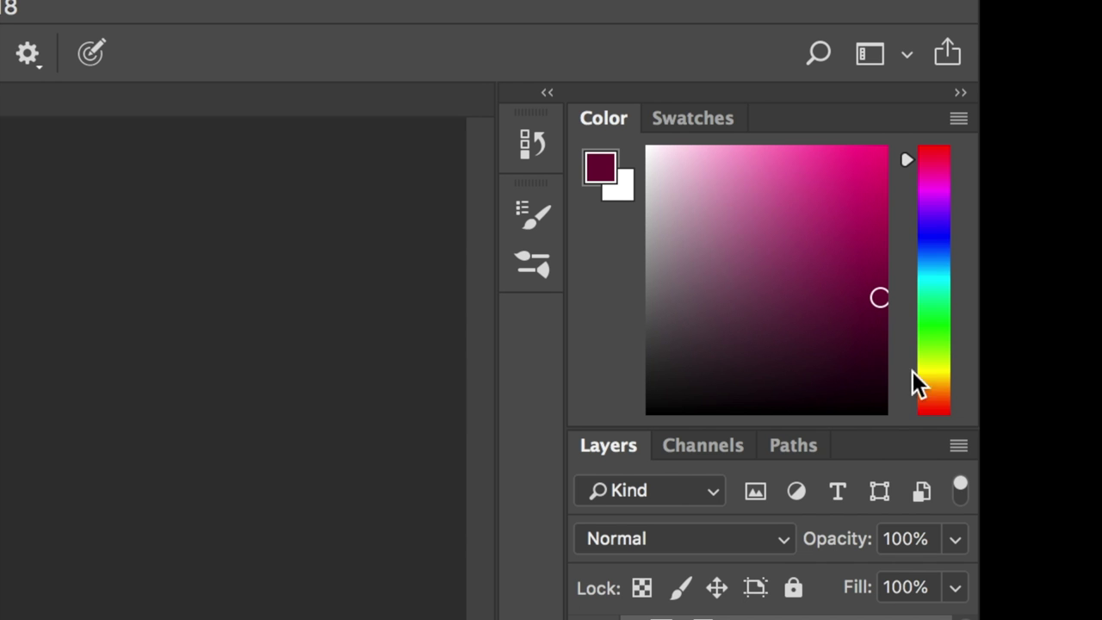
left_click(877, 338)
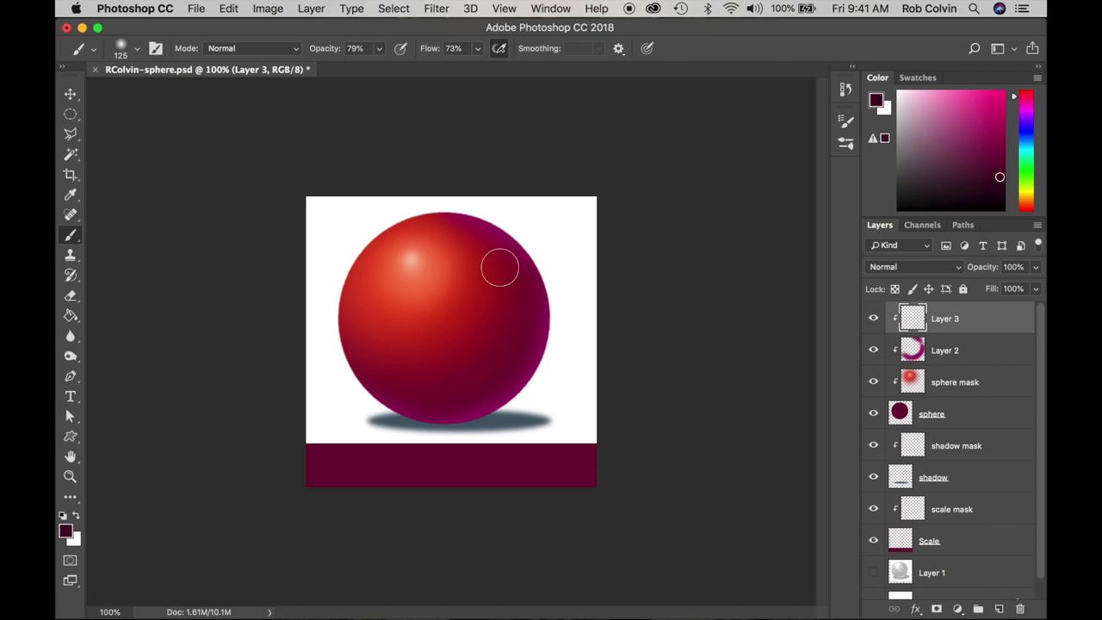
mouse_move(502, 261)
left_mouse_down()
mouse_move(514, 340)
mouse_move(500, 363)
mouse_move(440, 392)
left_mouse_up()
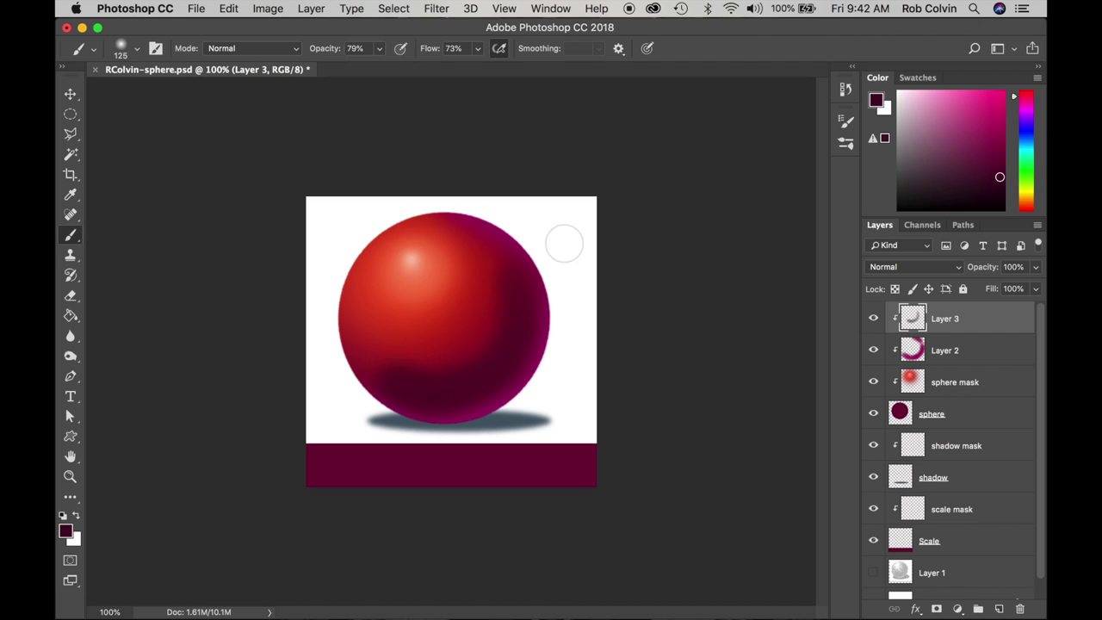
key("super+z")
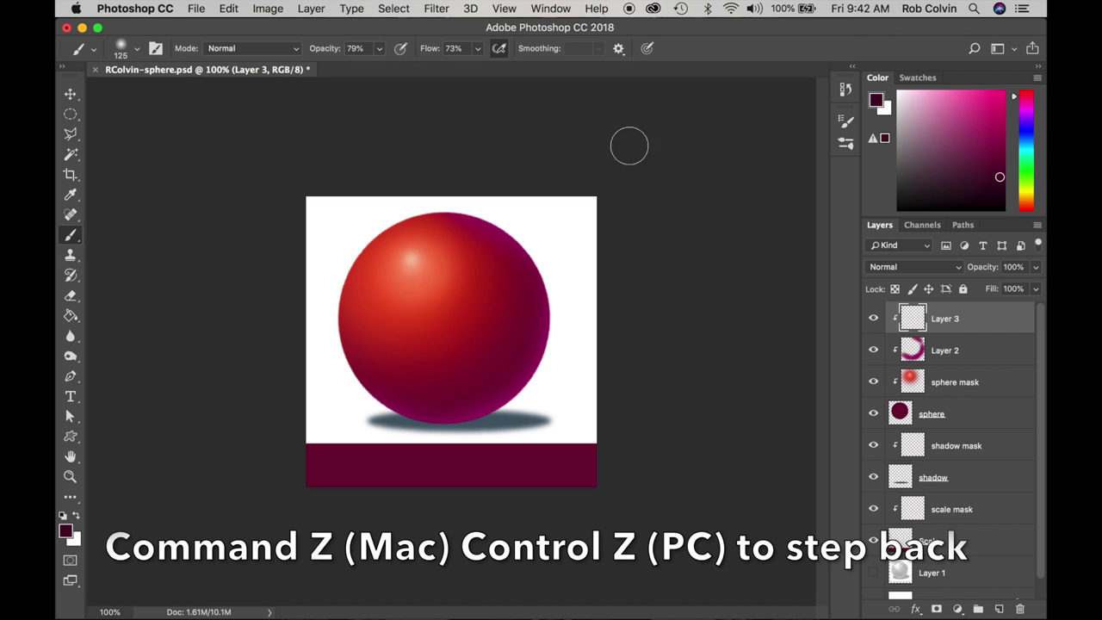
- Lower the brush opacity to 21% and build up the dark maroon core shadow inside the sphere's purple rim
left_click(379, 48)
left_click_drag(376, 78, 346, 77)
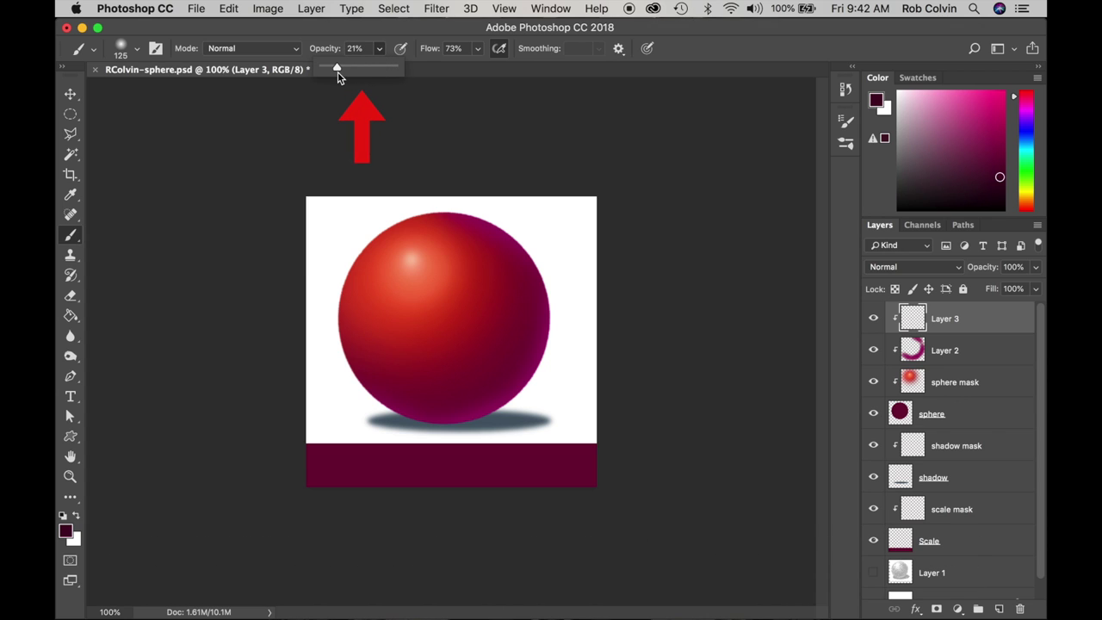
left_click(495, 266)
left_click_drag(500, 270, 509, 344)
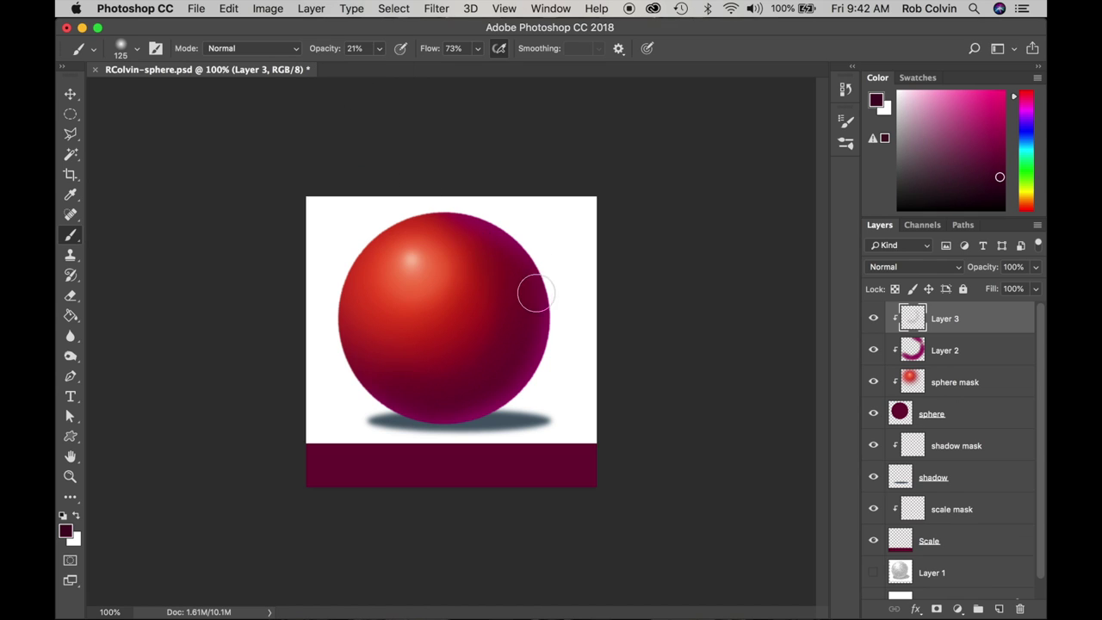
mouse_move(507, 263)
left_mouse_down()
mouse_move(518, 320)
mouse_move(508, 358)
mouse_move(477, 386)
mouse_move(387, 383)
mouse_move(509, 283)
mouse_move(490, 253)
mouse_move(506, 298)
mouse_move(492, 365)
left_mouse_up()
left_click_drag(448, 375, 543, 271)
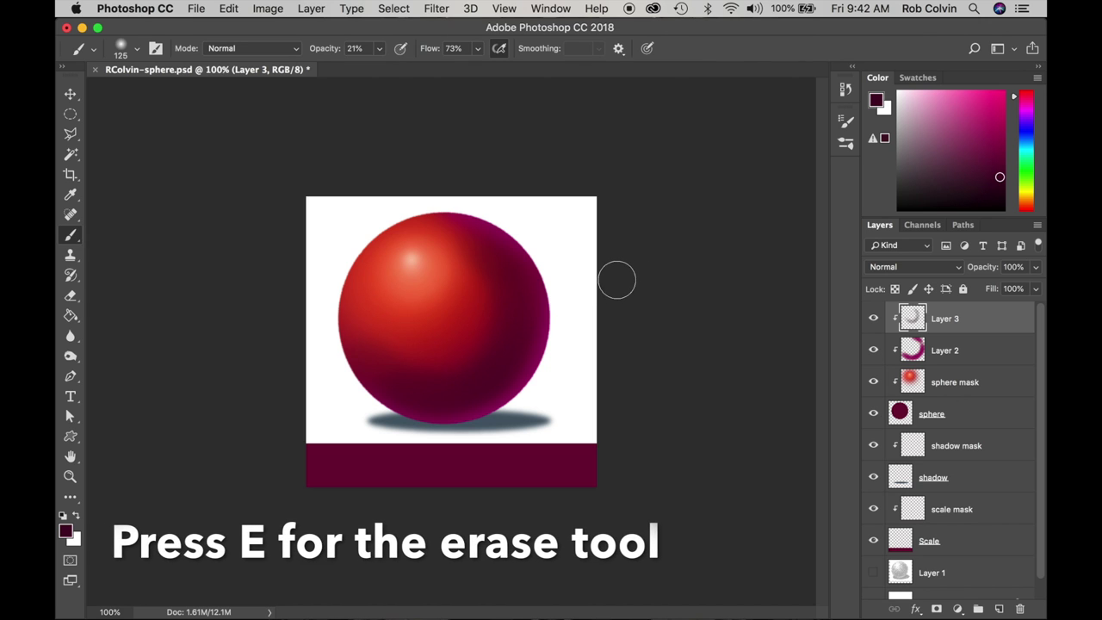
- Soften the inner edge of the dark core shadow on the sphere with the Eraser
key("e")
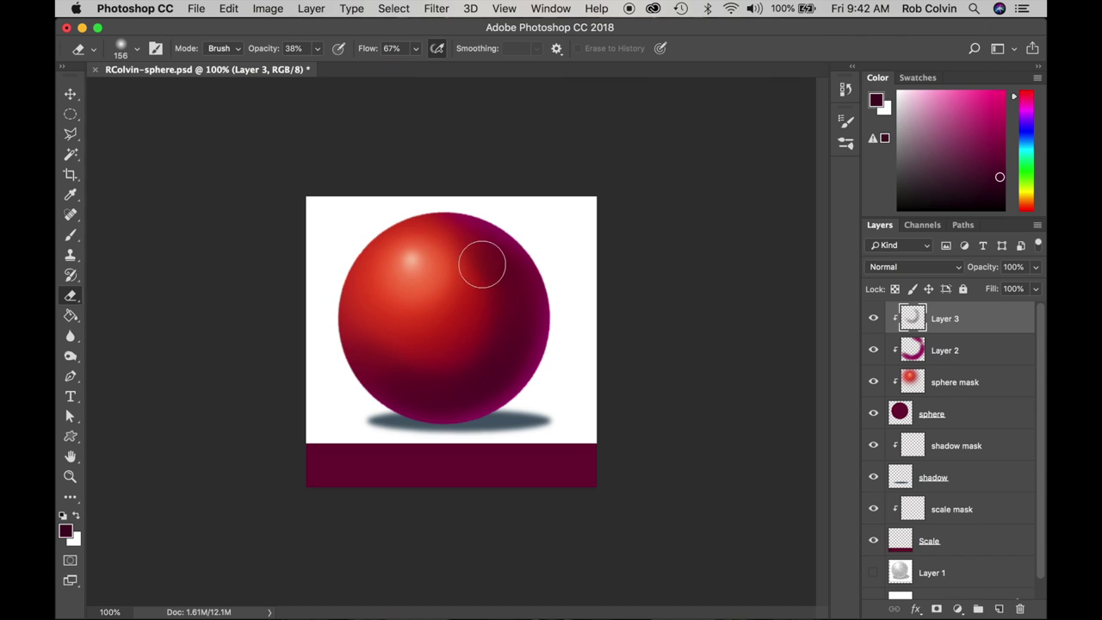
right_click(545, 244)
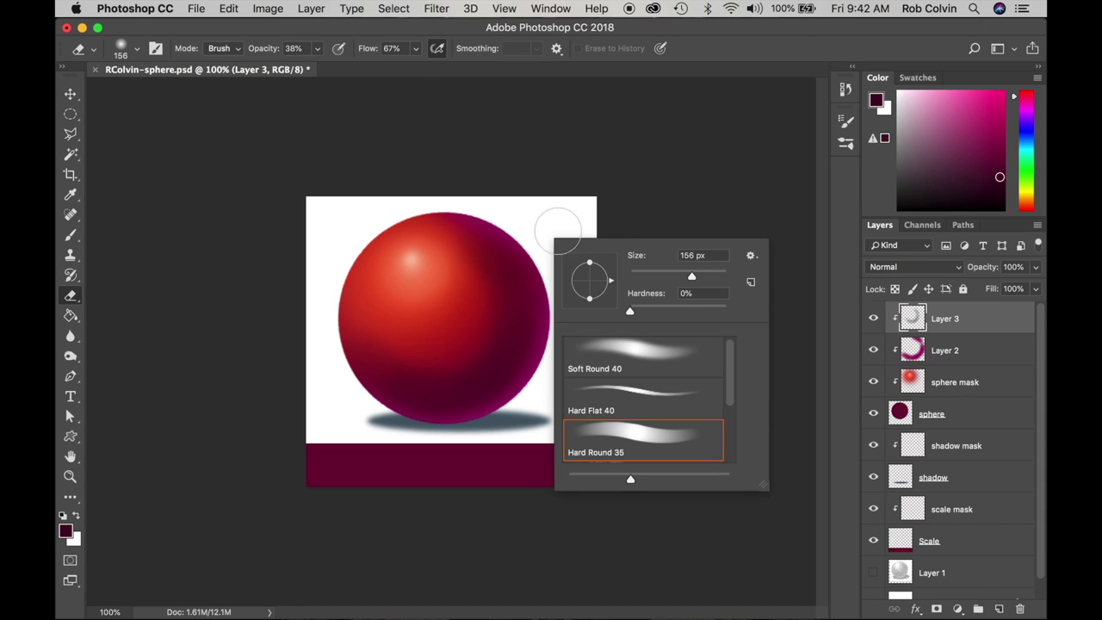
left_click(464, 260)
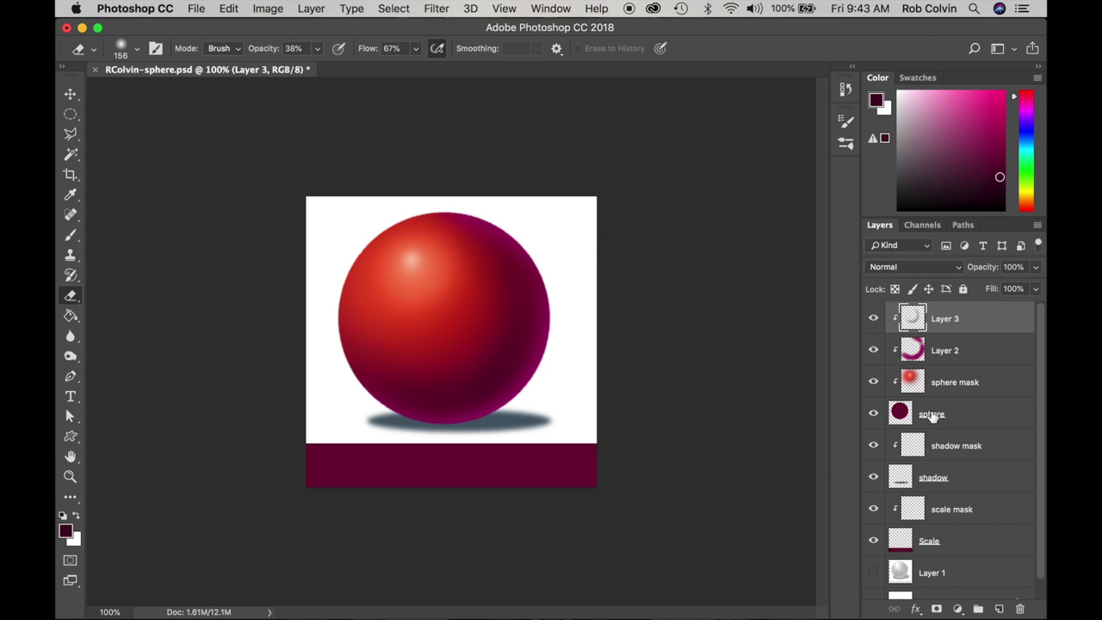
- On the shadow mask layer, sample the shadow's blue-grey, pick a lighter blue and brush it over both ends of the shadow
left_click(961, 449)
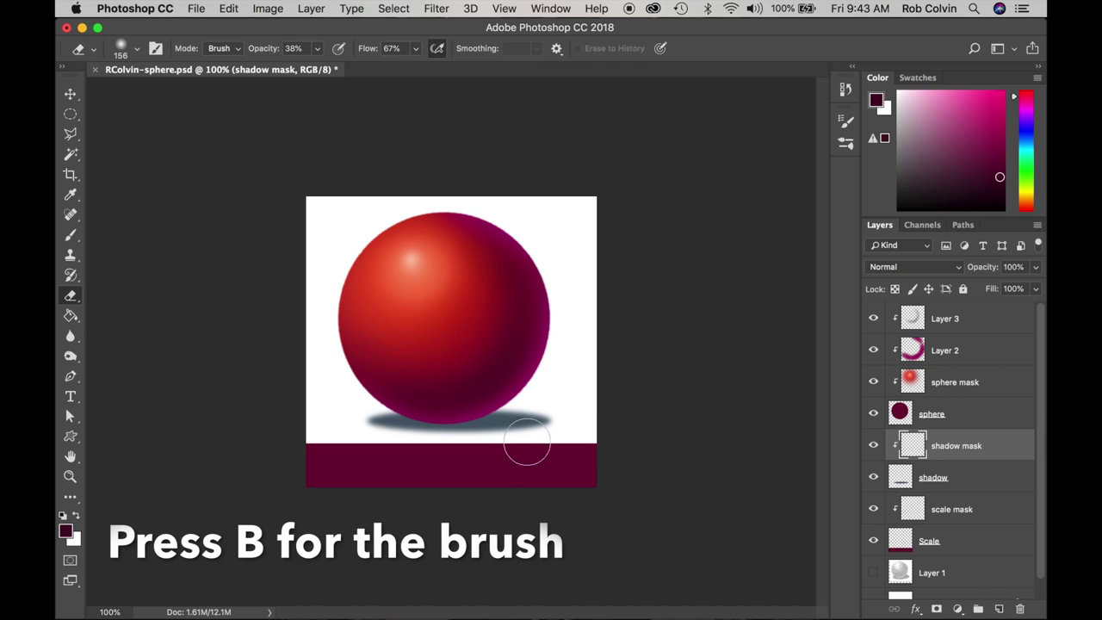
key("b")
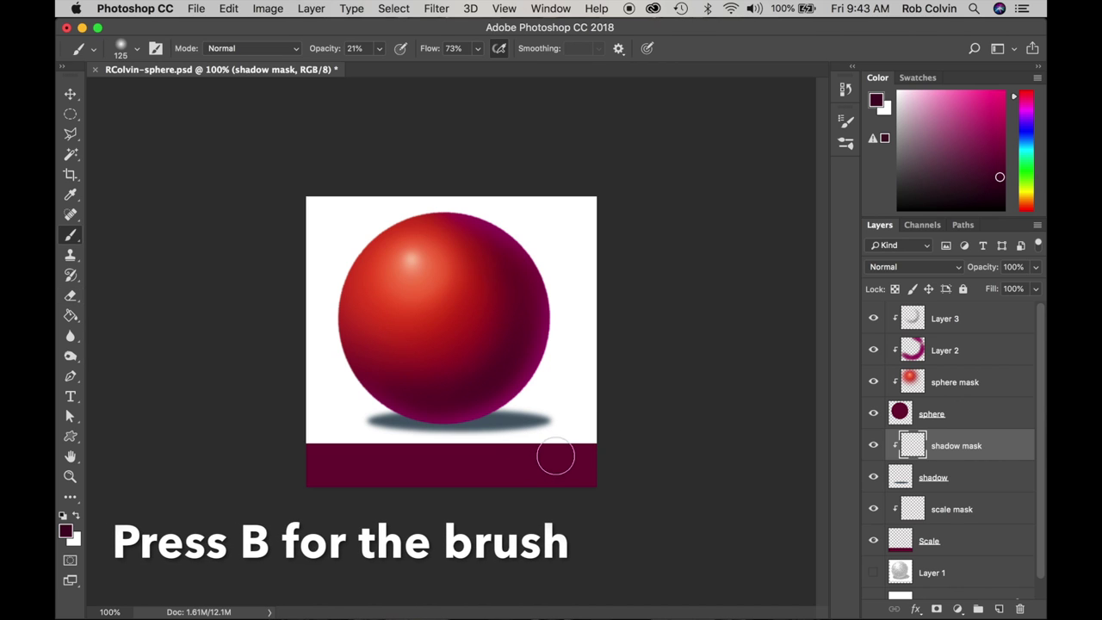
left_click(520, 413, "alt")
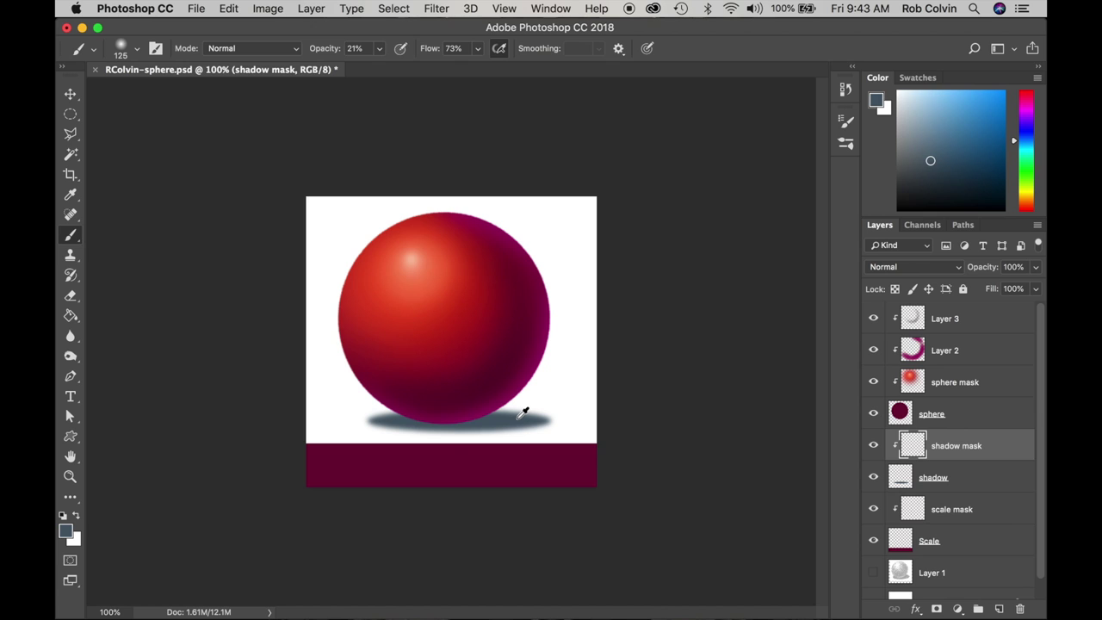
left_click(520, 413, "alt")
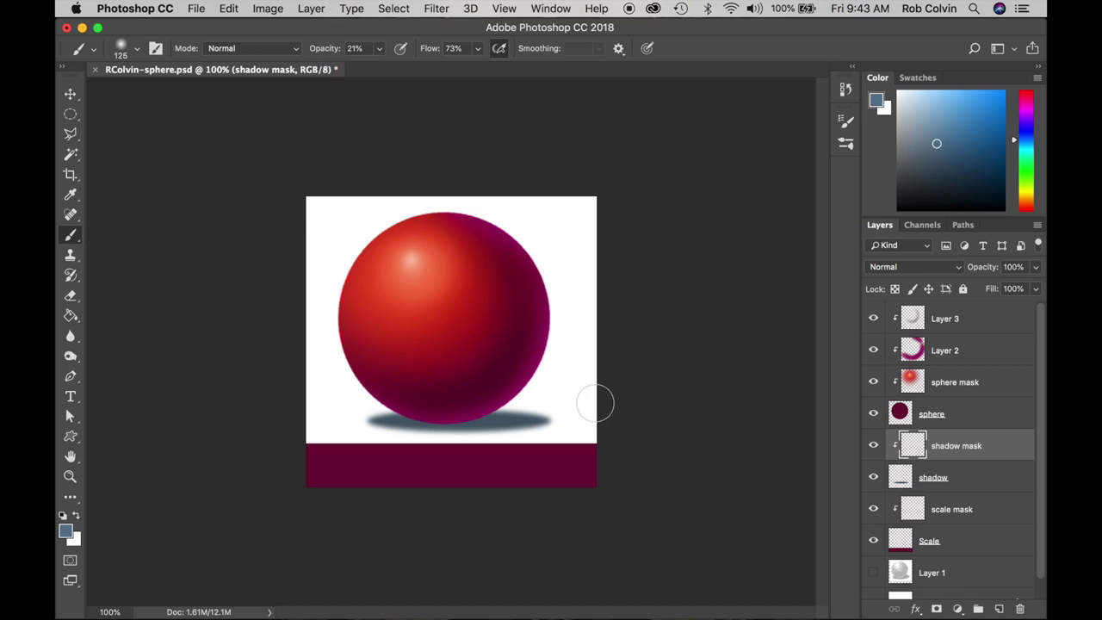
mouse_move(540, 420)
left_mouse_down()
mouse_move(597, 423)
mouse_move(566, 413)
mouse_move(545, 422)
left_mouse_up()
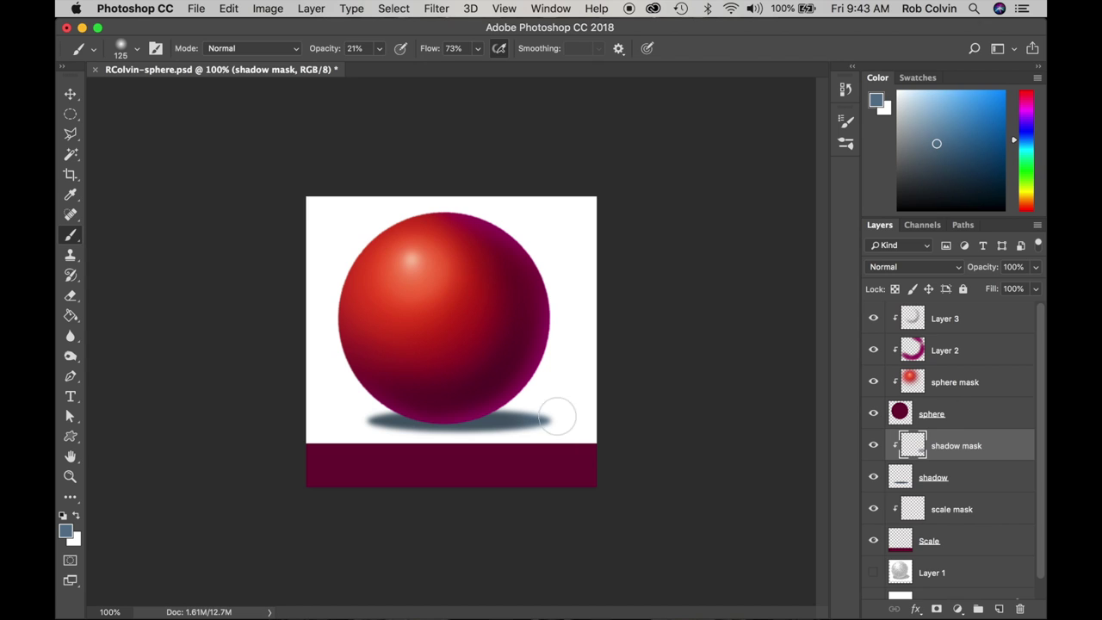
mouse_move(388, 438)
left_mouse_down()
mouse_move(337, 423)
mouse_move(357, 405)
mouse_move(363, 428)
left_mouse_up()
- Reduce the brush to 35 px and refine the lighter blue in the cast shadow
key("bracketleft")
key("bracketleft")
key("bracketleft")
key("bracketleft")
key("bracketleft")
key("bracketleft")
key("bracketleft")
key("bracketleft")
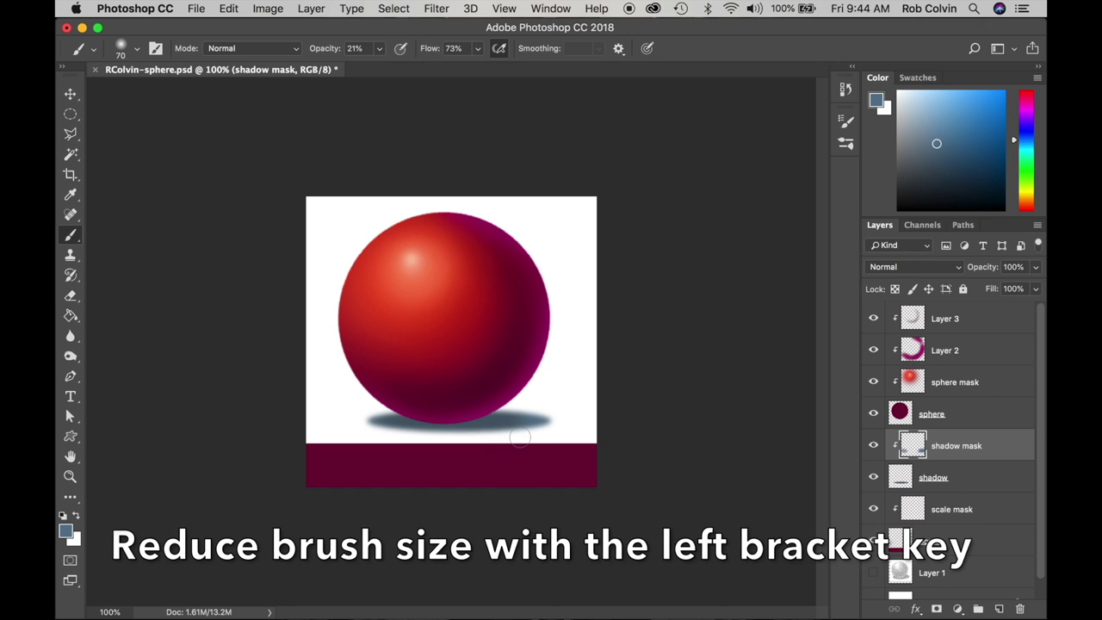
key("bracketleft")
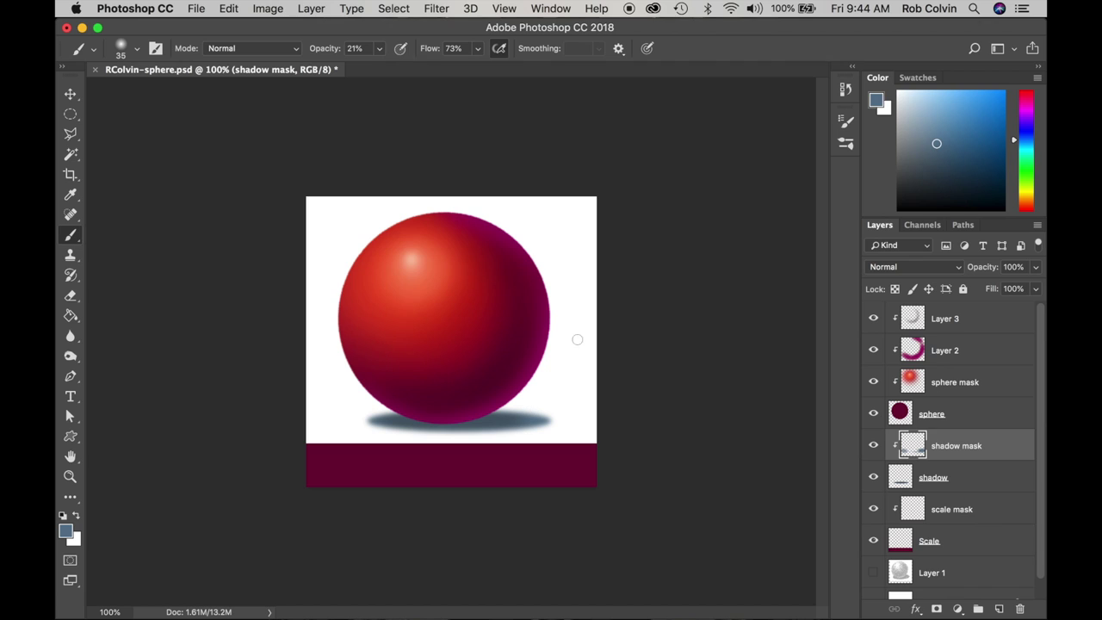
- On the shadow layer, soften the shadow's right outer edge using an 80 px Eraser at 10% opacity
key("e")
key("super+z")
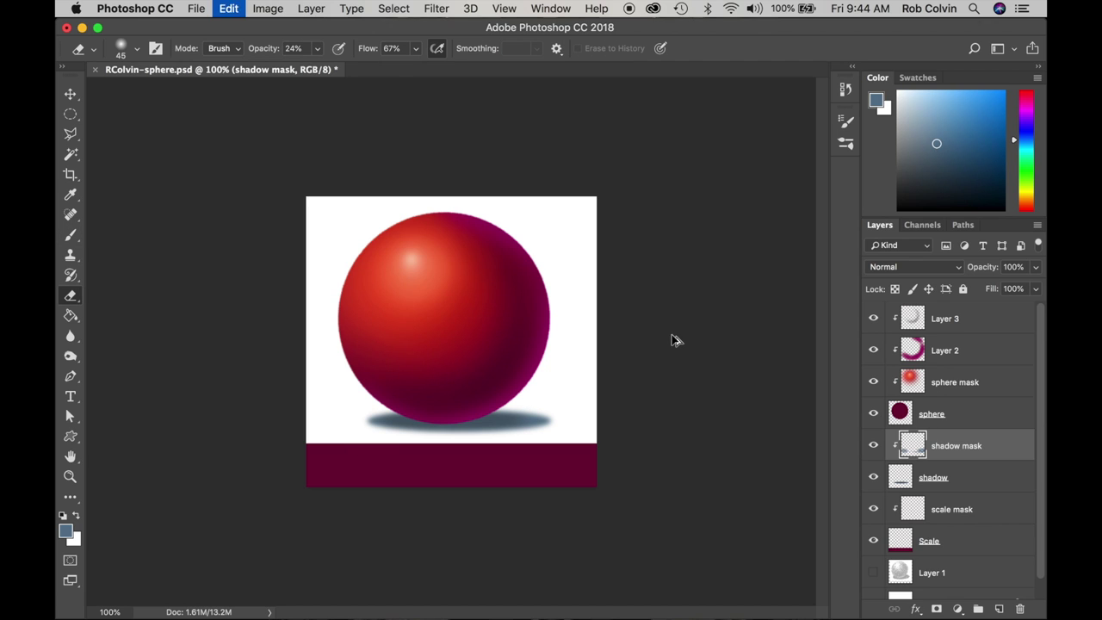
left_click(920, 478)
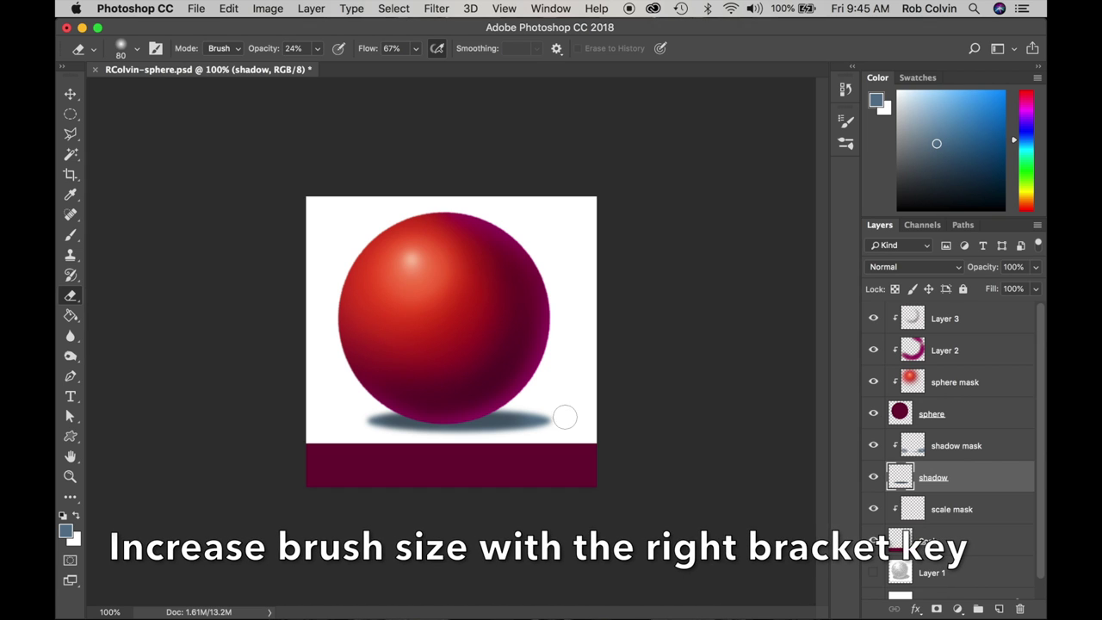
key("bracketright")
key("bracketright")
mouse_move(317, 49)
left_mouse_down()
mouse_move(315, 71)
mouse_move(306, 67)
left_mouse_up()
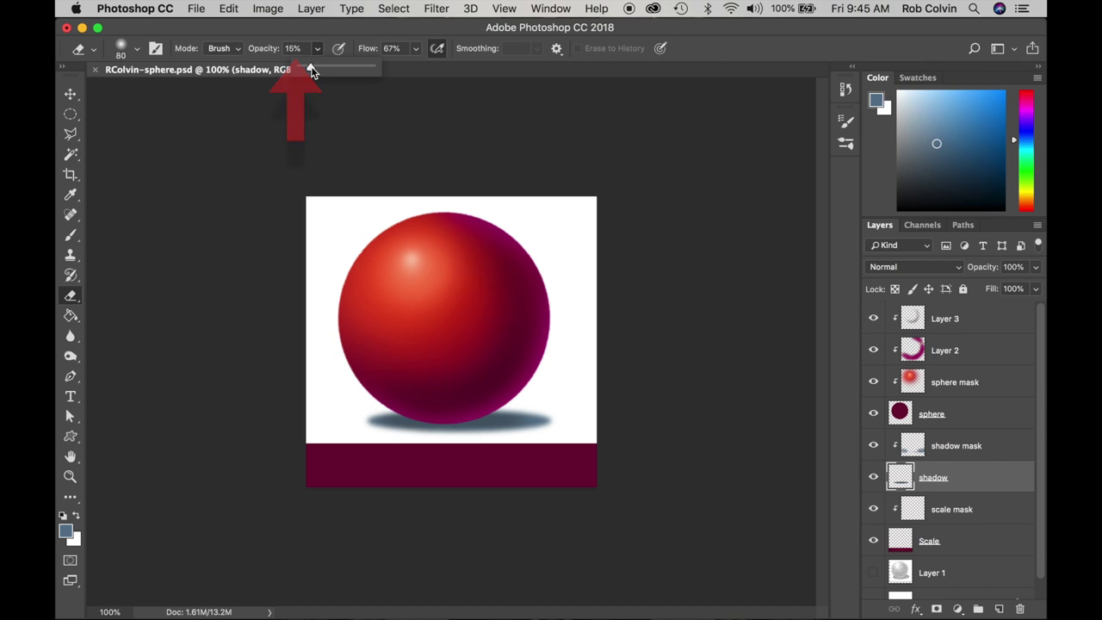
left_click_drag(541, 425, 605, 419)
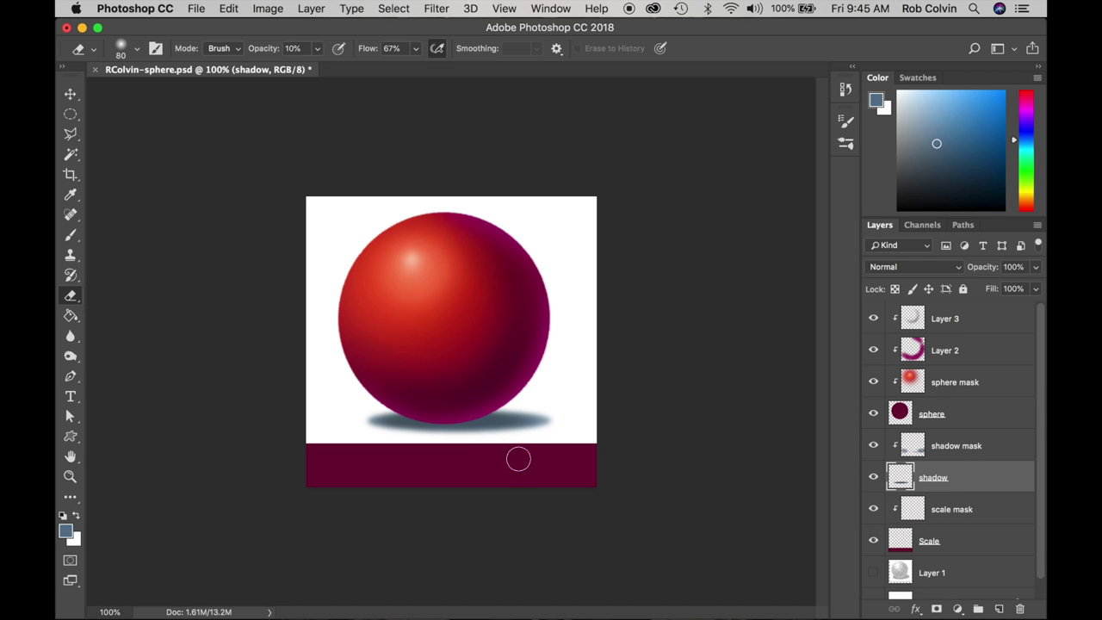
left_click_drag(545, 427, 531, 433)
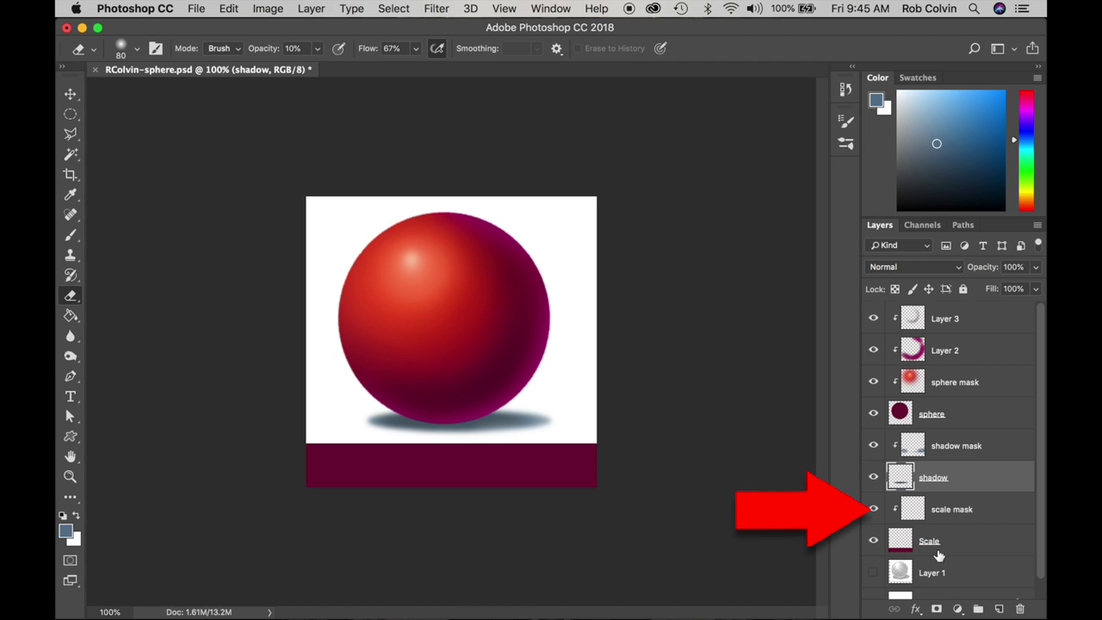
- On the scale mask layer, sample the sphere's dark core-shadow maroon and brush it over the strip's right end at 250 px and 68% opacity
left_click(950, 510)
key("b")
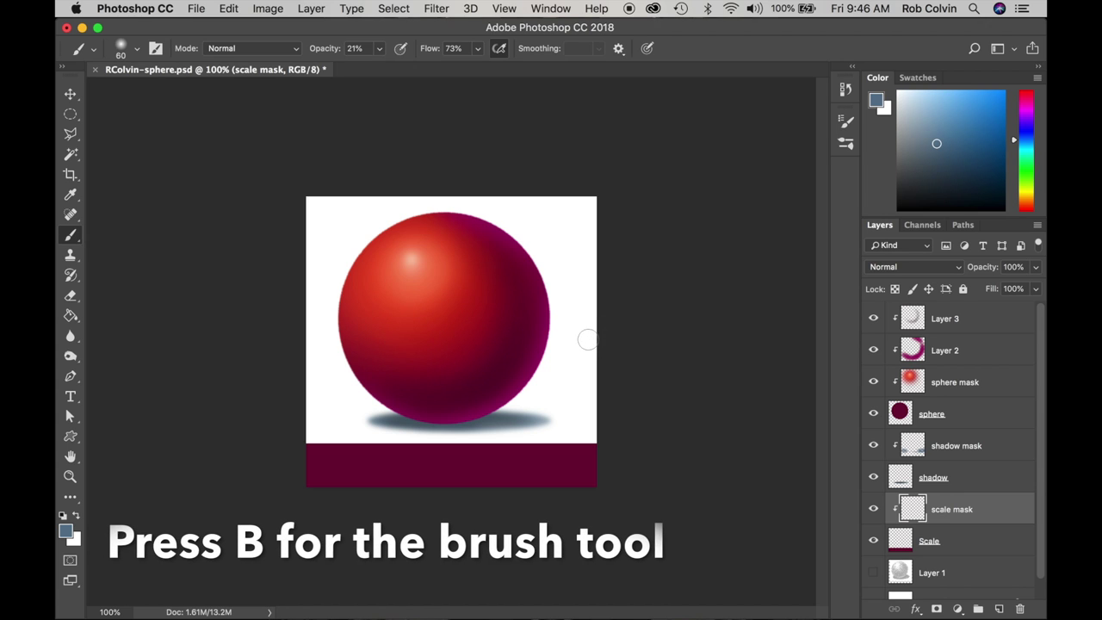
key("bracketright")
key("bracketright")
key("bracketright")
key("bracketright")
key("bracketright")
key("bracketright")
key("bracketright")
key("bracketright")
key("bracketright")
key("bracketright")
key("bracketright")
key("bracketright")
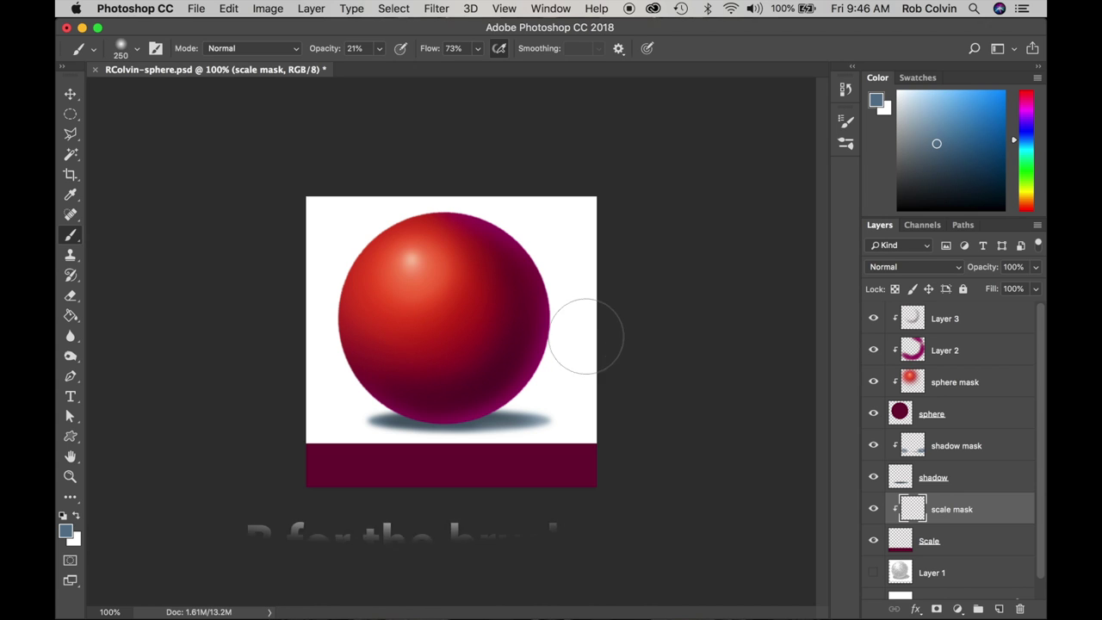
left_click(499, 382, "alt")
left_click(500, 383, "alt")
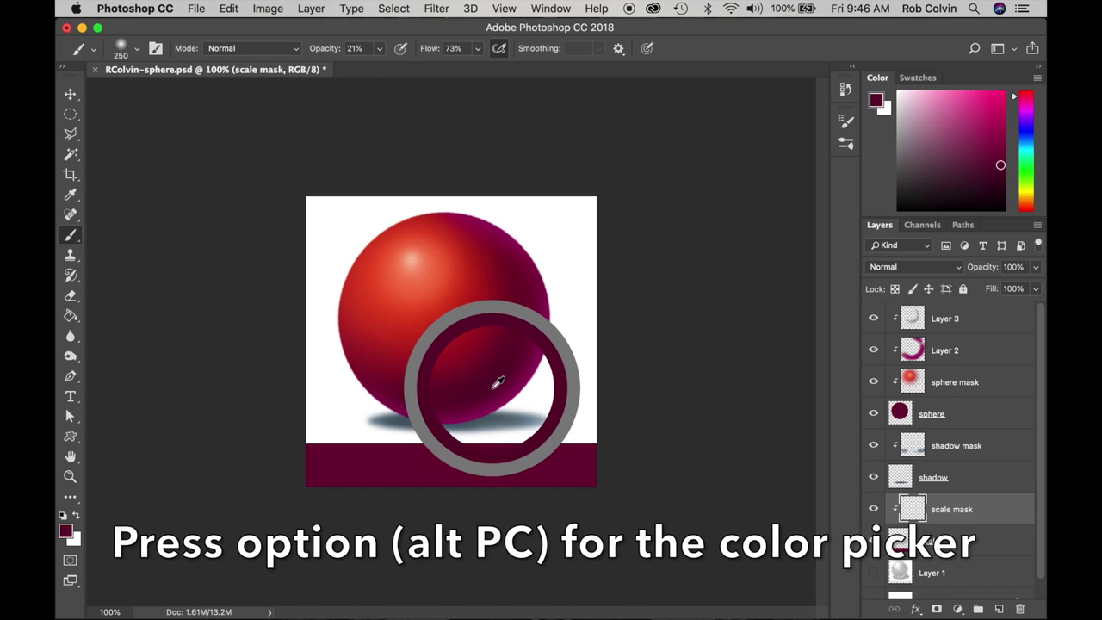
left_click(379, 48)
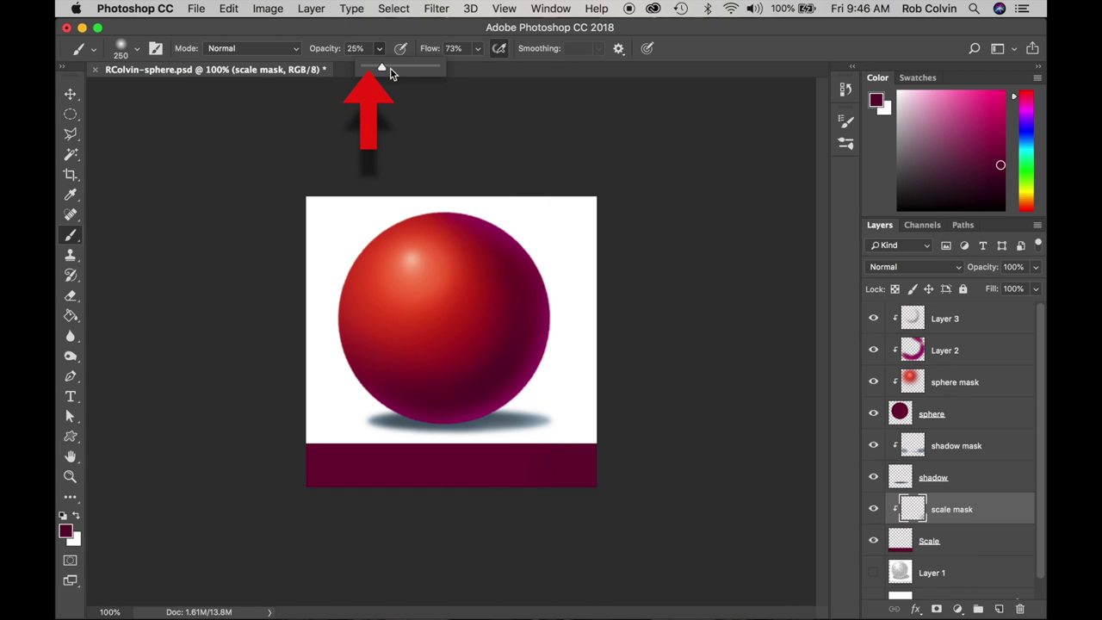
left_click(414, 69)
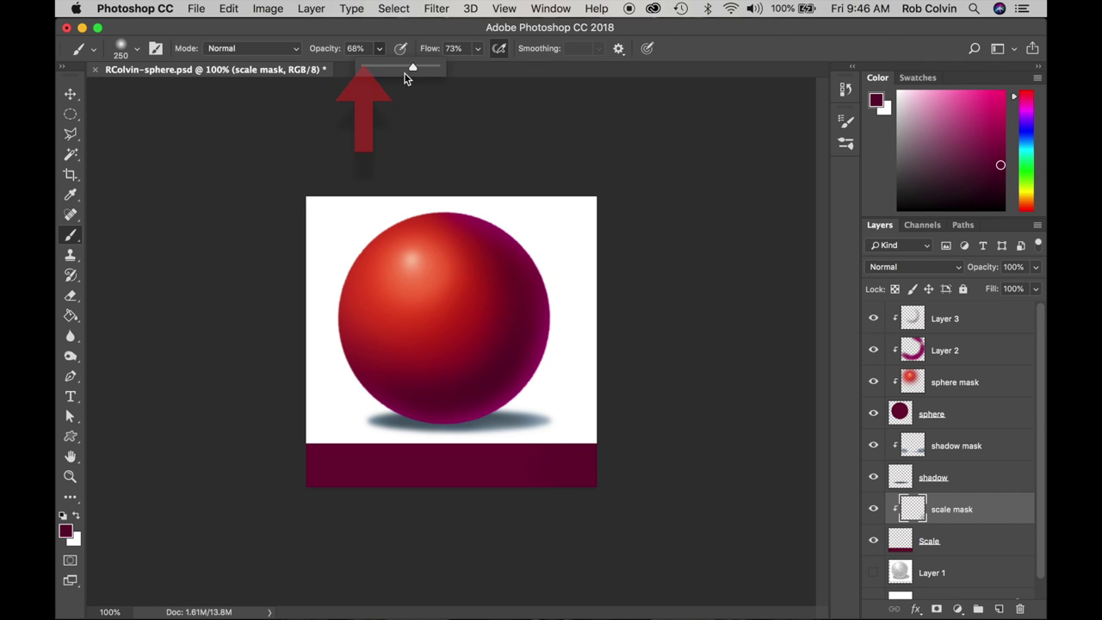
left_click(583, 511)
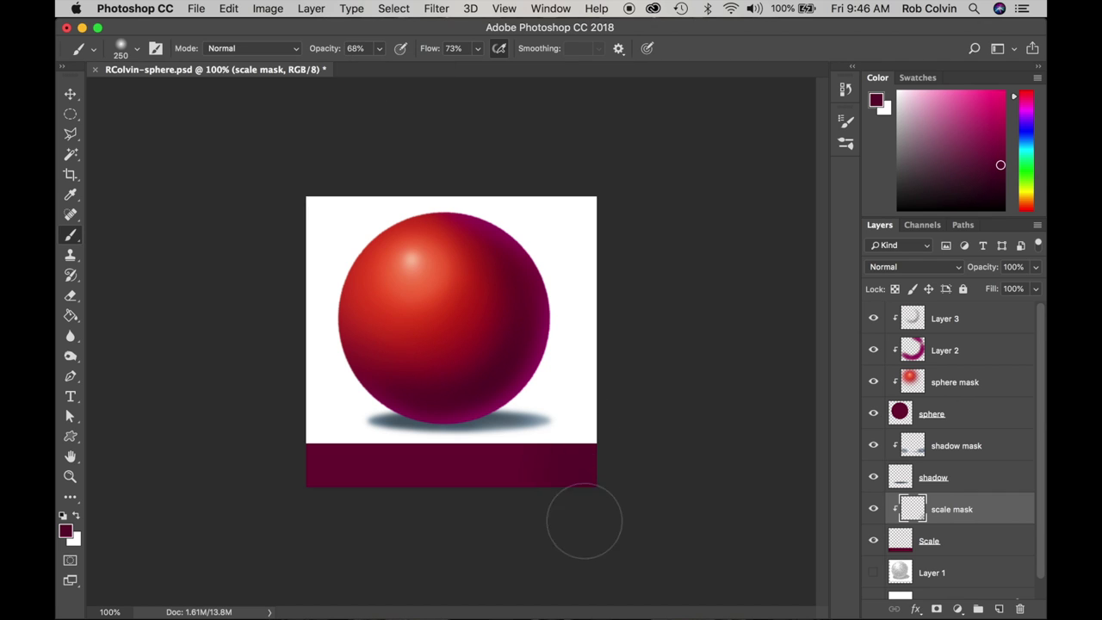
mouse_move(579, 518)
left_mouse_down()
mouse_move(583, 427)
mouse_move(582, 506)
mouse_move(596, 433)
mouse_move(578, 509)
left_mouse_up()
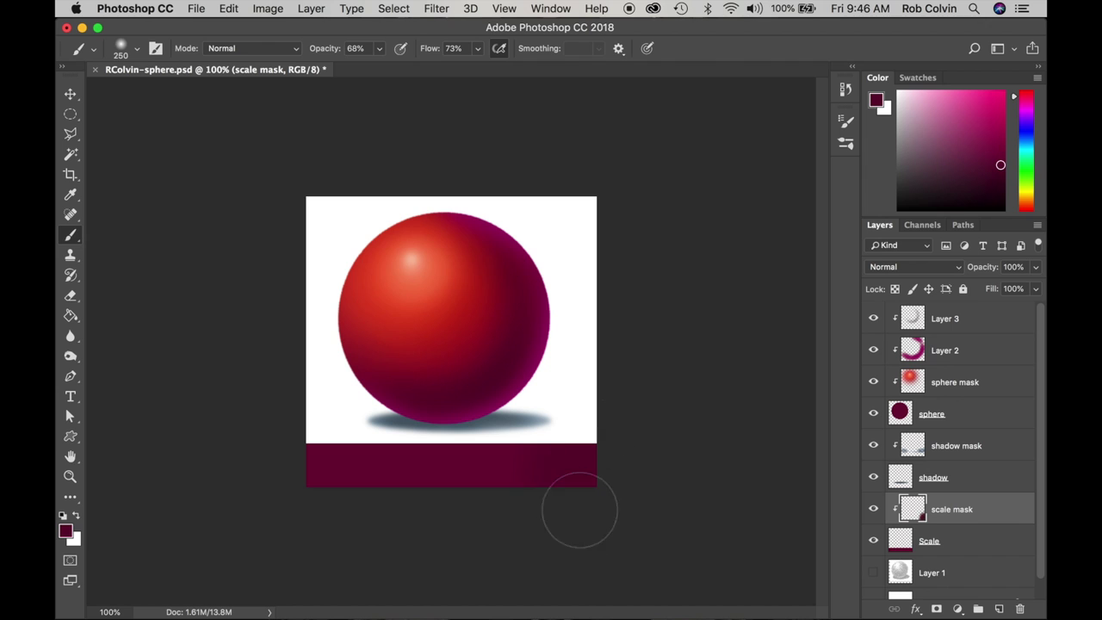
- Sample progressively lighter reds, orange and highlight peach from the sphere and brush them from right to left along the scale strip
key("alt")
left_click(500, 327, "alt")
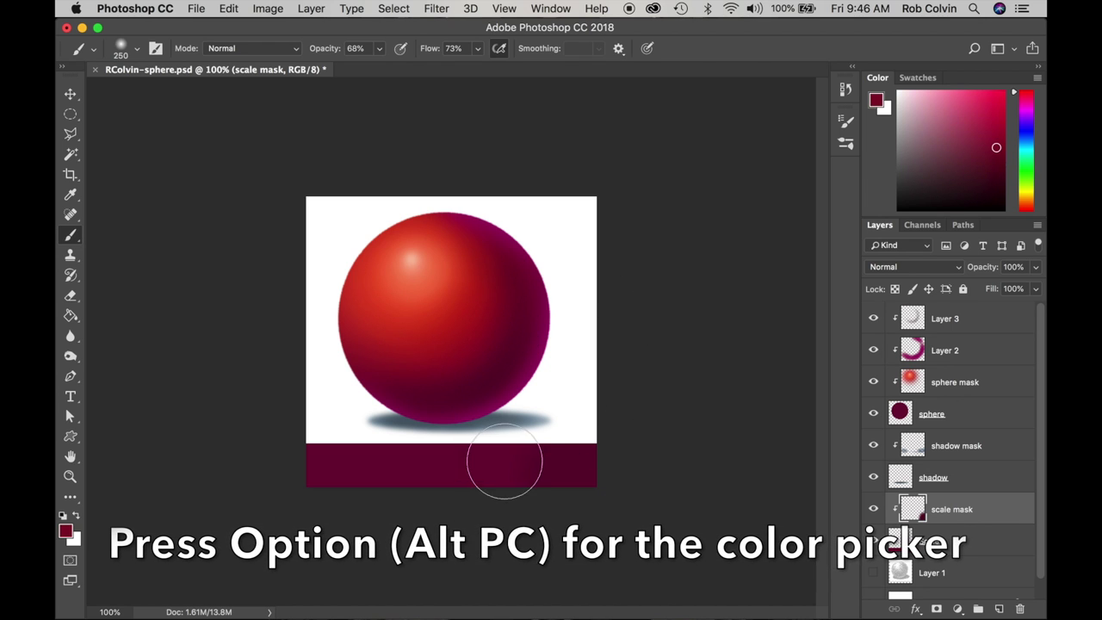
mouse_move(498, 511)
left_mouse_down()
mouse_move(491, 552)
mouse_move(517, 426)
mouse_move(485, 551)
left_mouse_up()
left_click(461, 316, "alt")
mouse_move(435, 503)
left_mouse_down()
mouse_move(440, 452)
mouse_move(417, 538)
mouse_move(454, 437)
mouse_move(435, 529)
mouse_move(537, 346)
mouse_move(509, 441)
mouse_move(482, 467)
mouse_move(474, 439)
left_mouse_up()
left_click(454, 271, "alt")
mouse_move(384, 453)
left_mouse_down()
mouse_move(353, 562)
mouse_move(431, 428)
mouse_move(391, 442)
mouse_move(378, 431)
mouse_move(364, 506)
mouse_move(401, 430)
mouse_move(388, 507)
mouse_move(412, 449)
mouse_move(387, 516)
left_mouse_up()
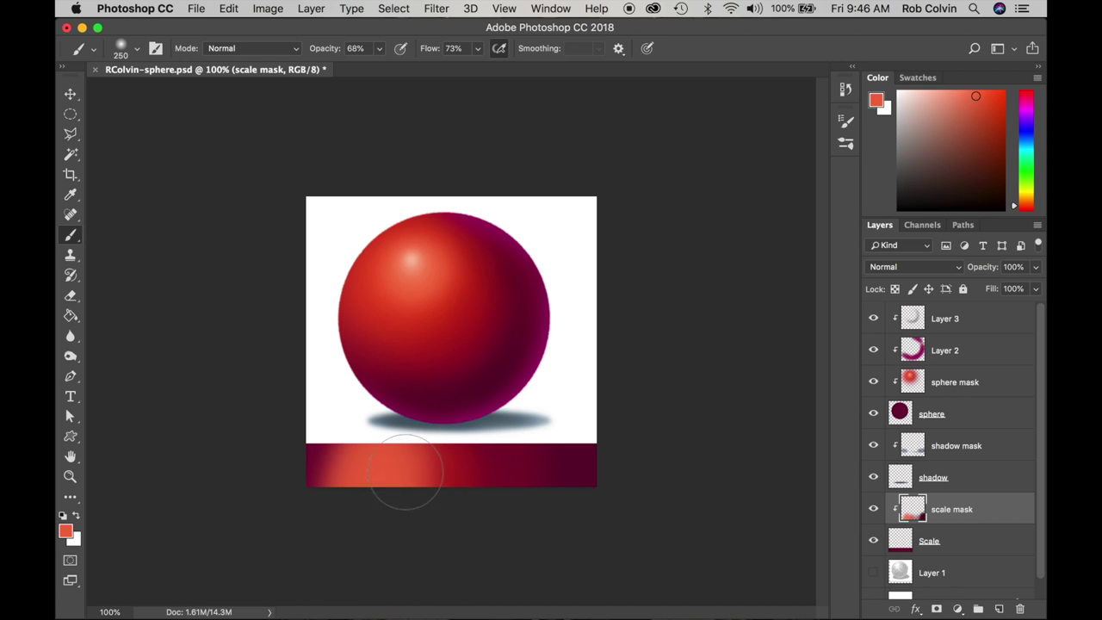
left_click(428, 256, "alt")
left_click(421, 253, "alt")
mouse_move(295, 442)
left_mouse_down()
mouse_move(302, 475)
mouse_move(306, 423)
mouse_move(284, 472)
mouse_move(304, 422)
mouse_move(287, 476)
mouse_move(312, 418)
mouse_move(283, 532)
mouse_move(303, 450)
left_mouse_up()
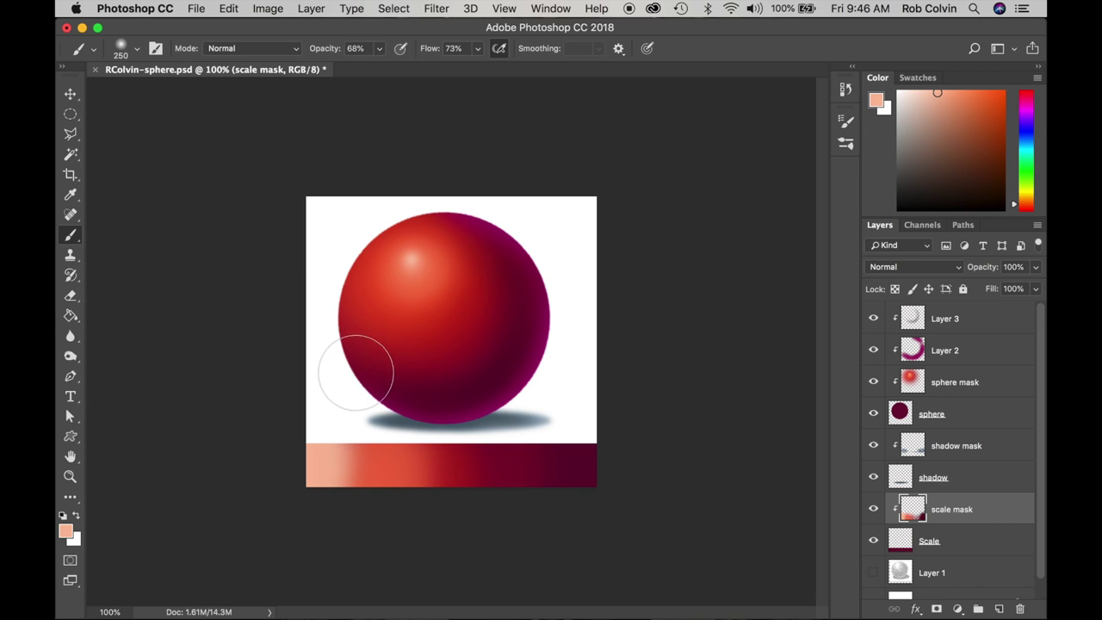
- Undo the wide salmon blend, reduce the brush to 100 px and smooth the strip's peach, orange and red transitions with sampled colours
left_click(356, 455, "alt")
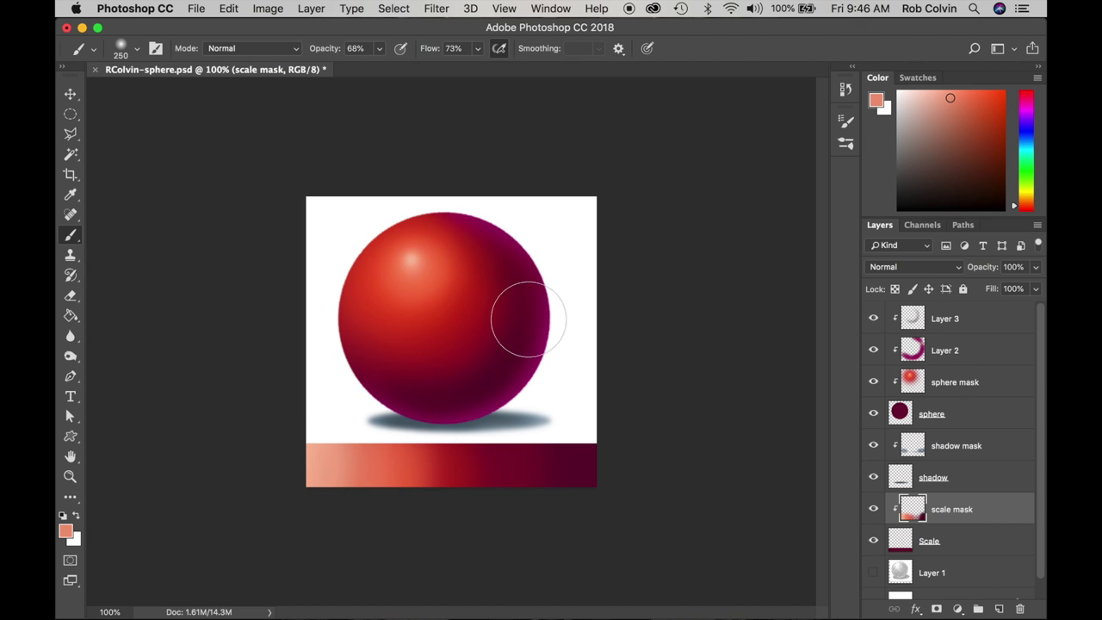
key("super+z")
key("bracketleft")
key("bracketleft")
key("bracketleft")
key("bracketleft")
key("bracketleft")
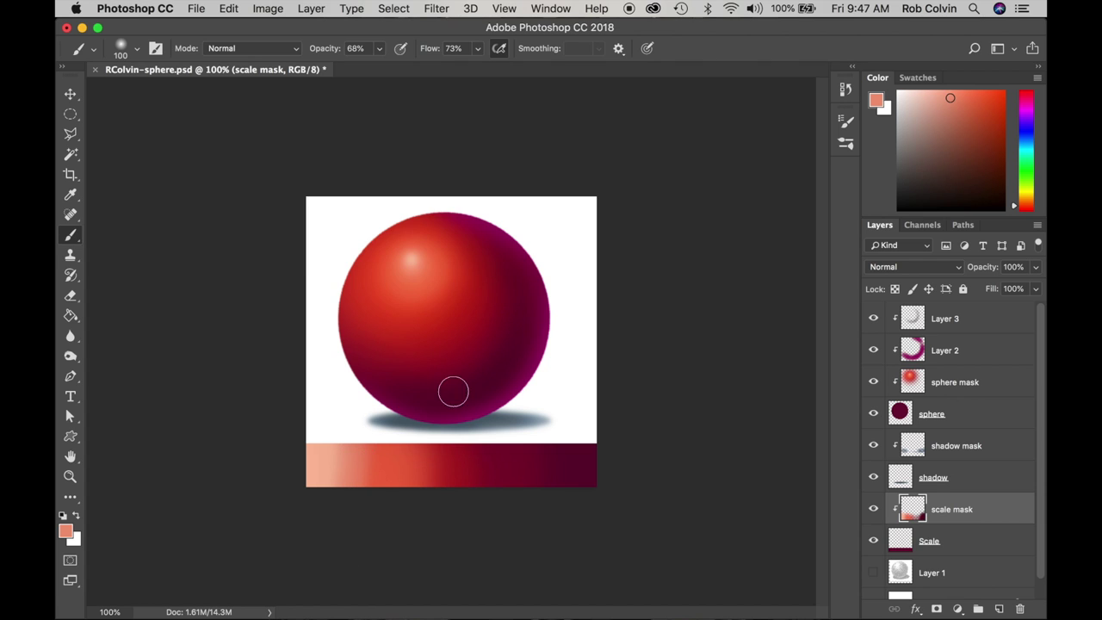
left_click(379, 449, "alt")
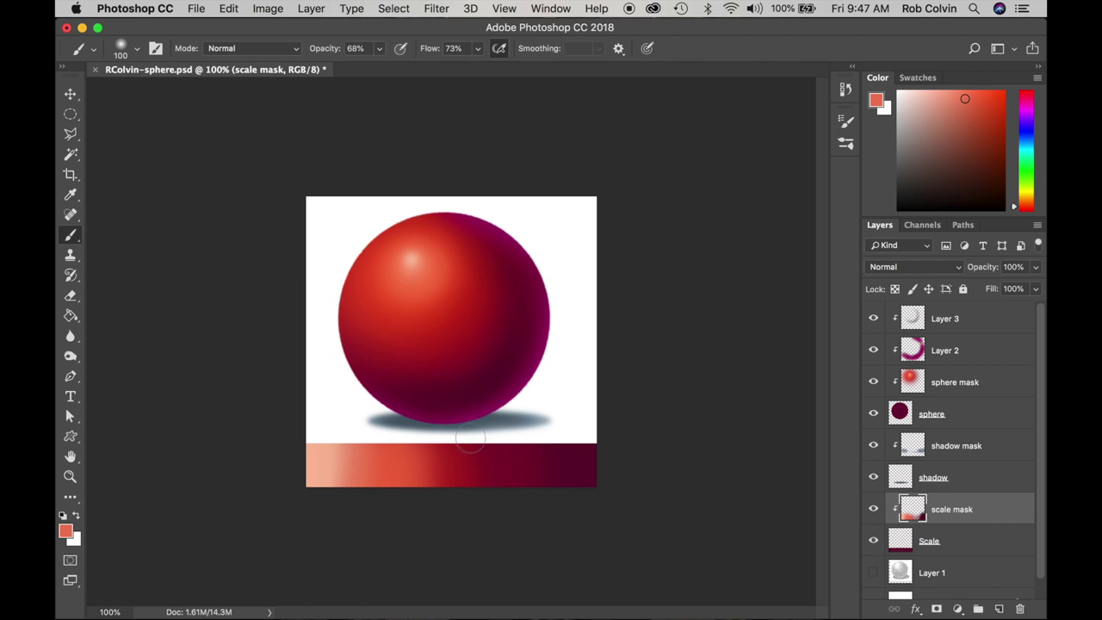
left_click(439, 452, "alt")
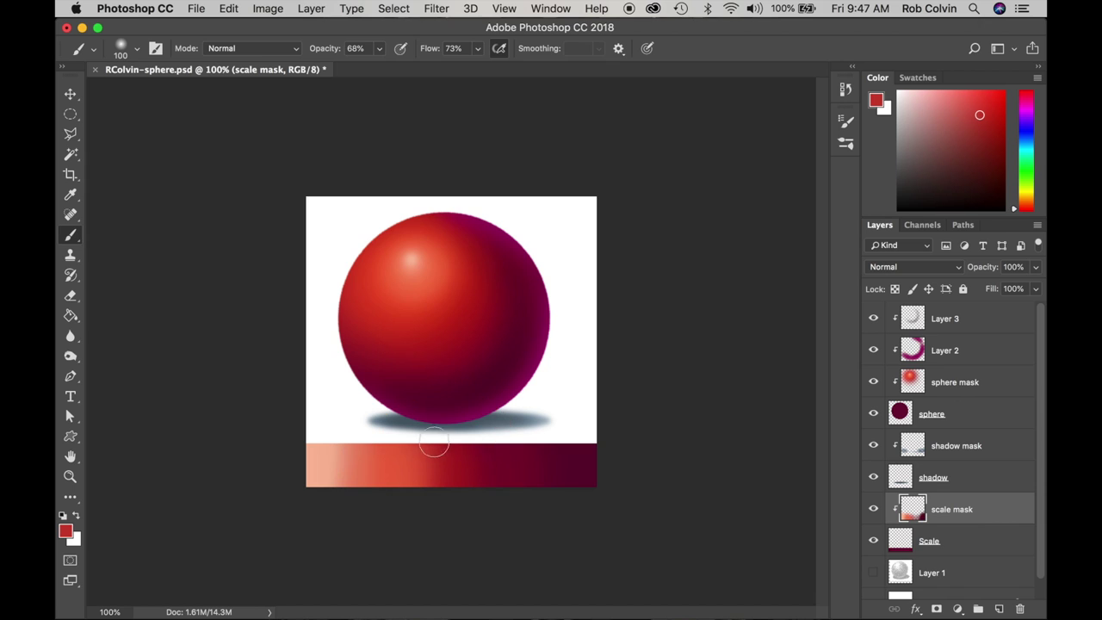
left_click(416, 446, "alt")
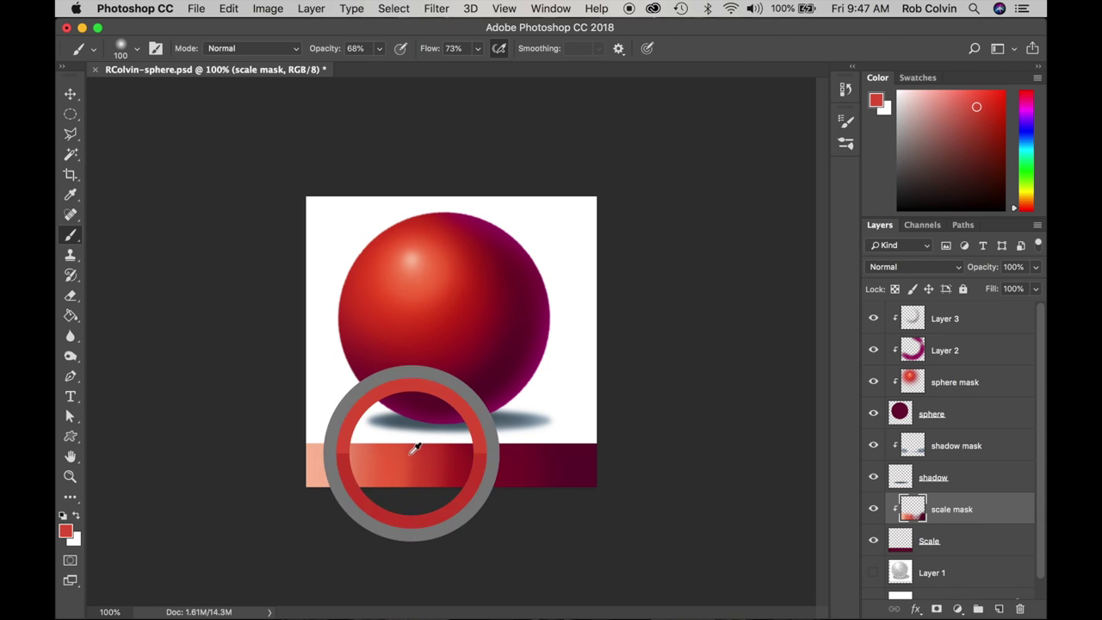
- Blend the scale strip's red-to-maroon transitions with colours sampled between the neighbouring tones
left_click(457, 462, "alt")
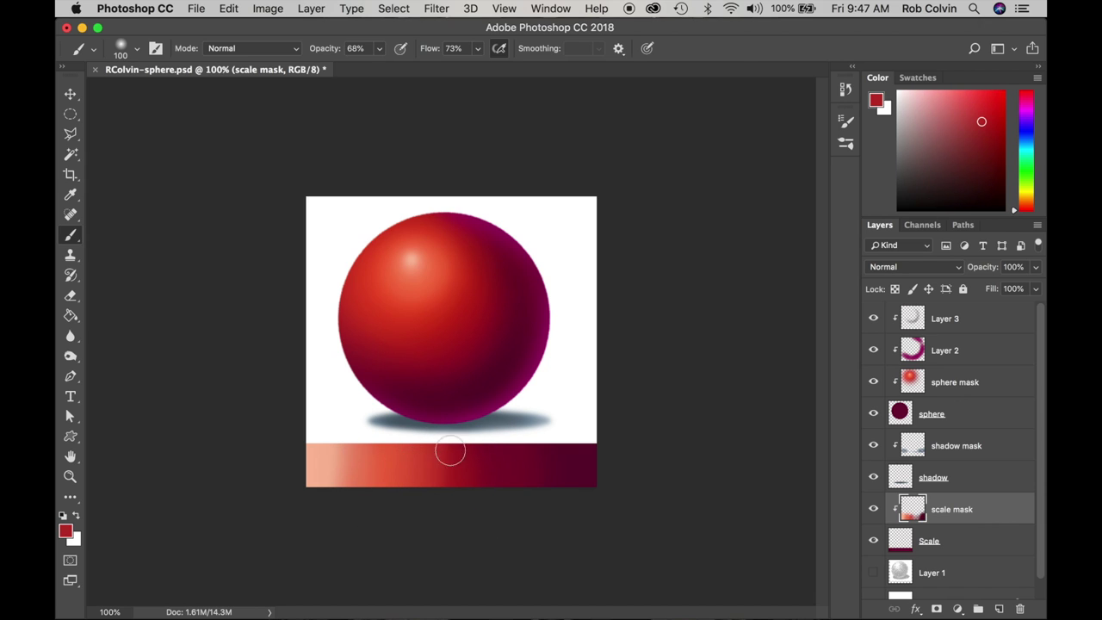
left_click(477, 458, "alt")
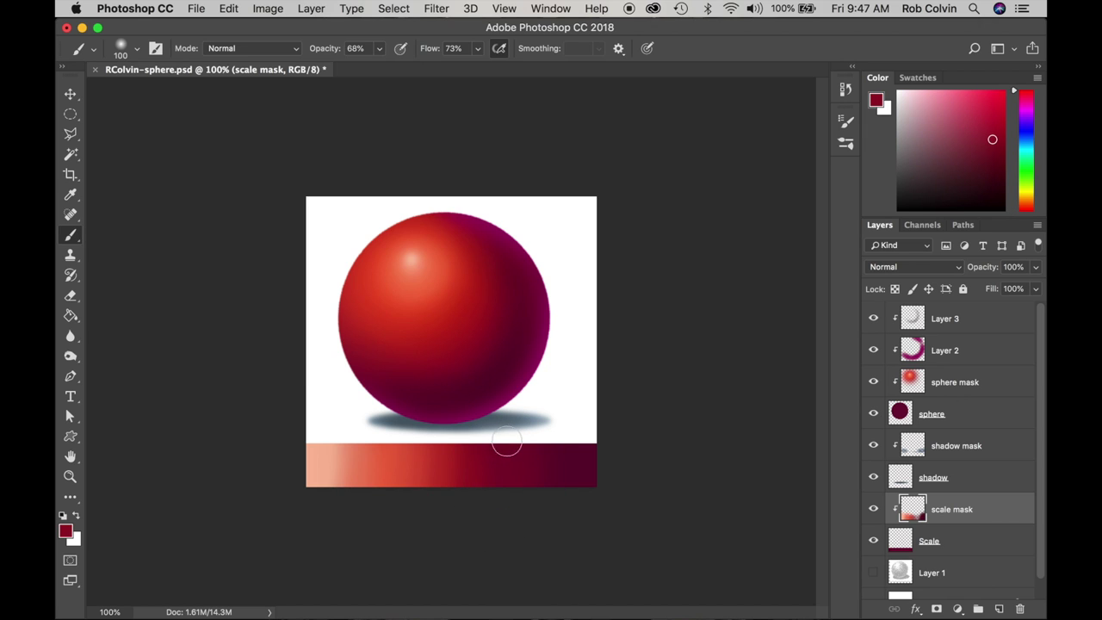
left_click(461, 444, "alt")
left_click(530, 451, "alt")
left_click(498, 449, "alt")
left_click(471, 449, "alt")
left_click(498, 450, "alt")
- Add a new empty layer directly above the Background layer
scroll(1043, 453, "down", 1)
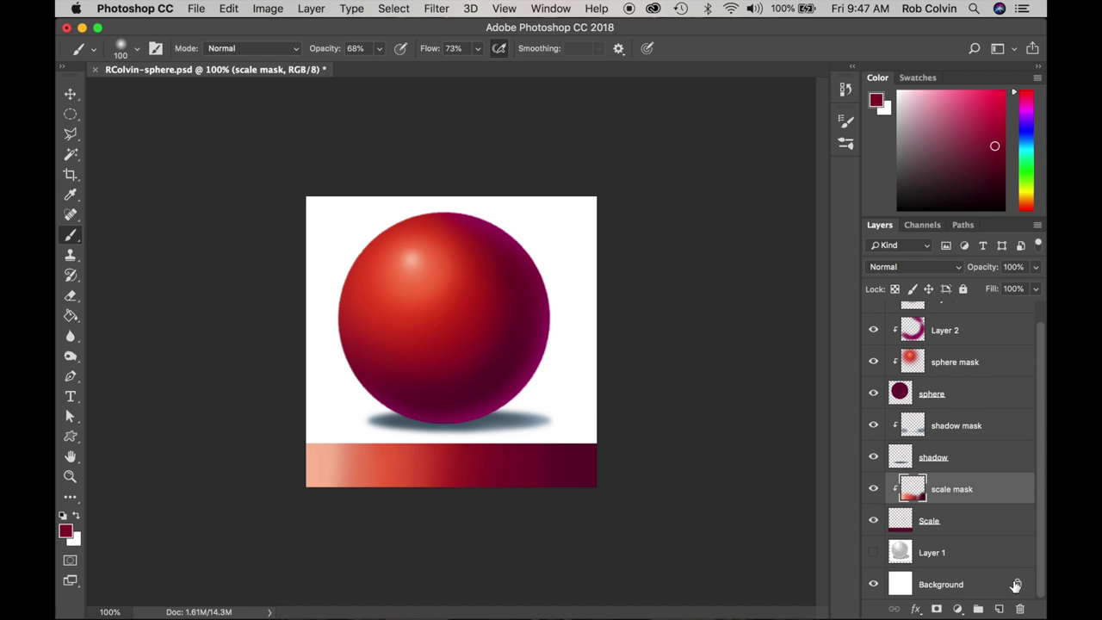
left_click(947, 586)
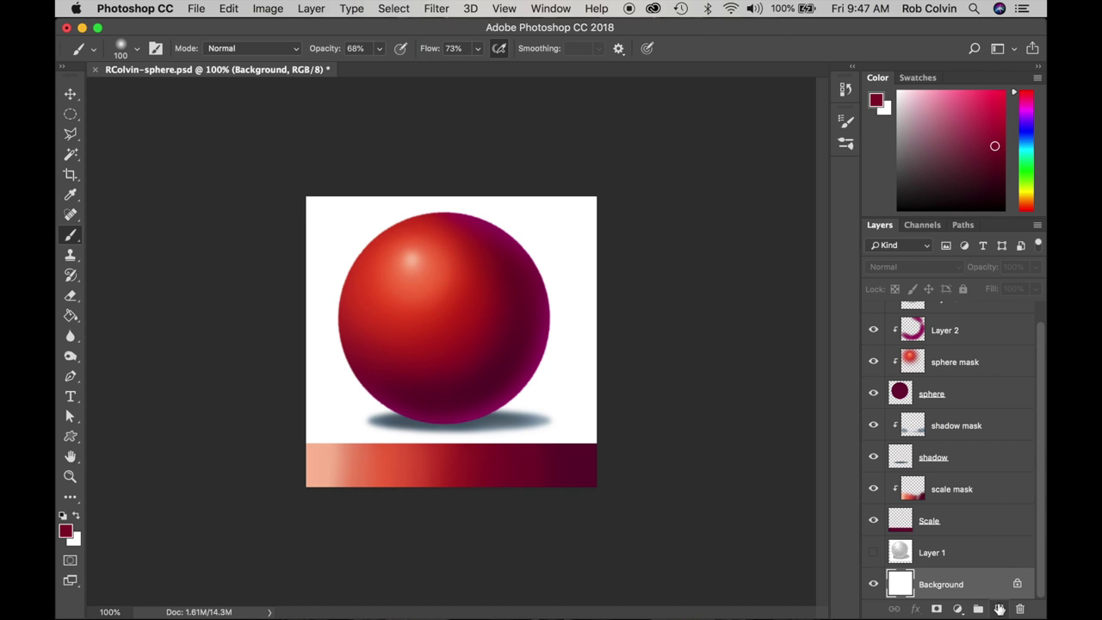
left_click(1000, 609)
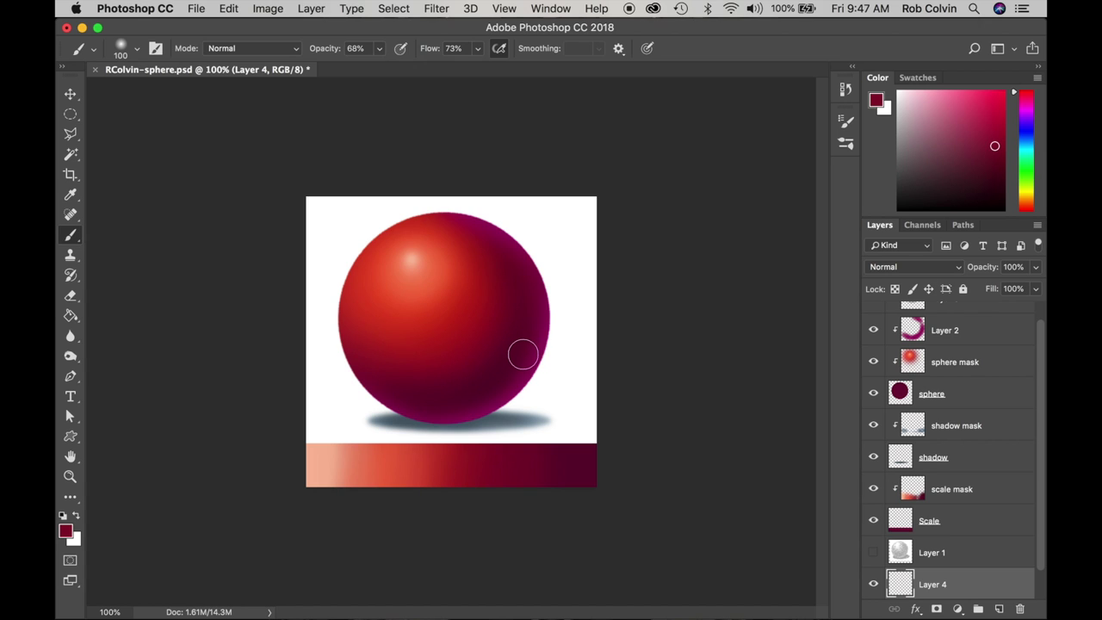
- Pick a dark muted teal and, with a 700 px brush, paint the backdrop behind the sphere, fading from the upper edge down to white
key("bracketright")
key("bracketright")
key("bracketright")
key("bracketright")
key("bracketright")
key("bracketright")
key("bracketright")
key("bracketright")
key("bracketright")
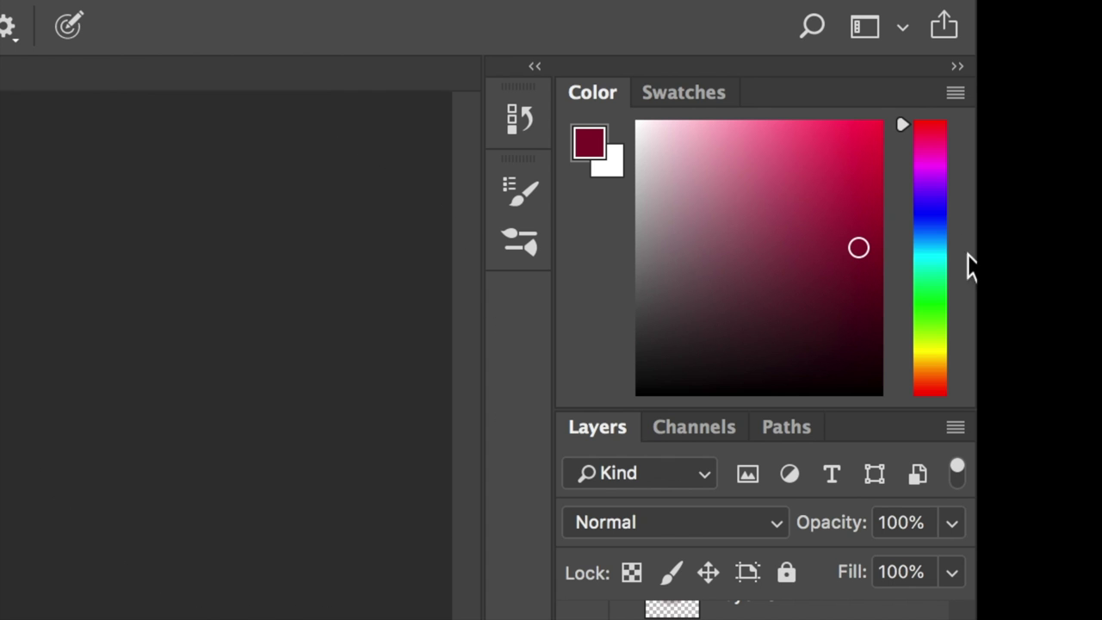
left_click(930, 246)
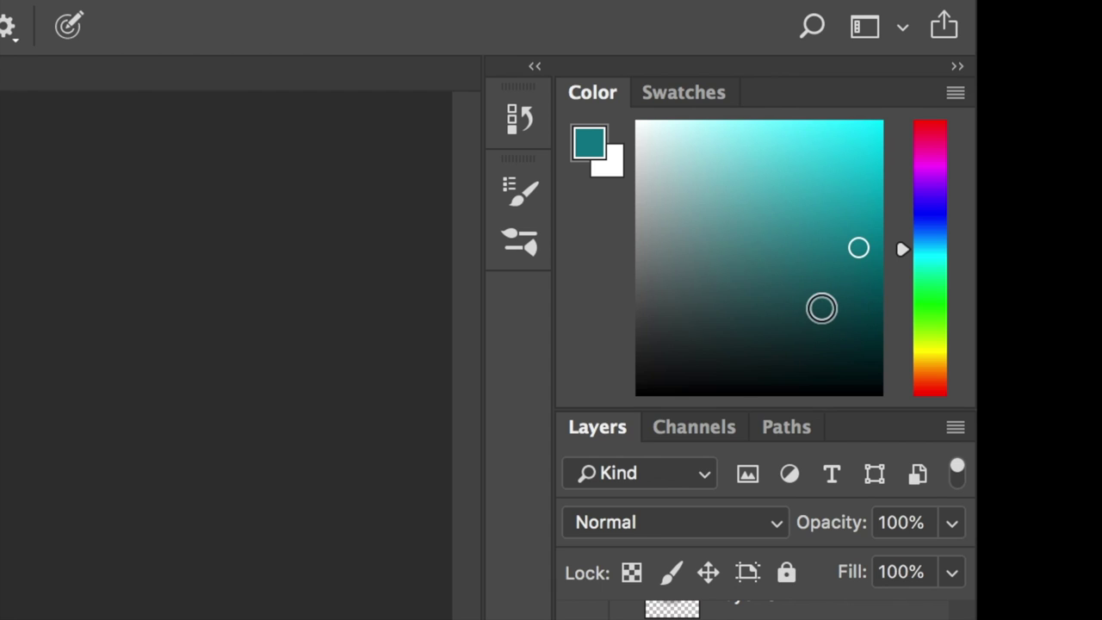
left_click(802, 304)
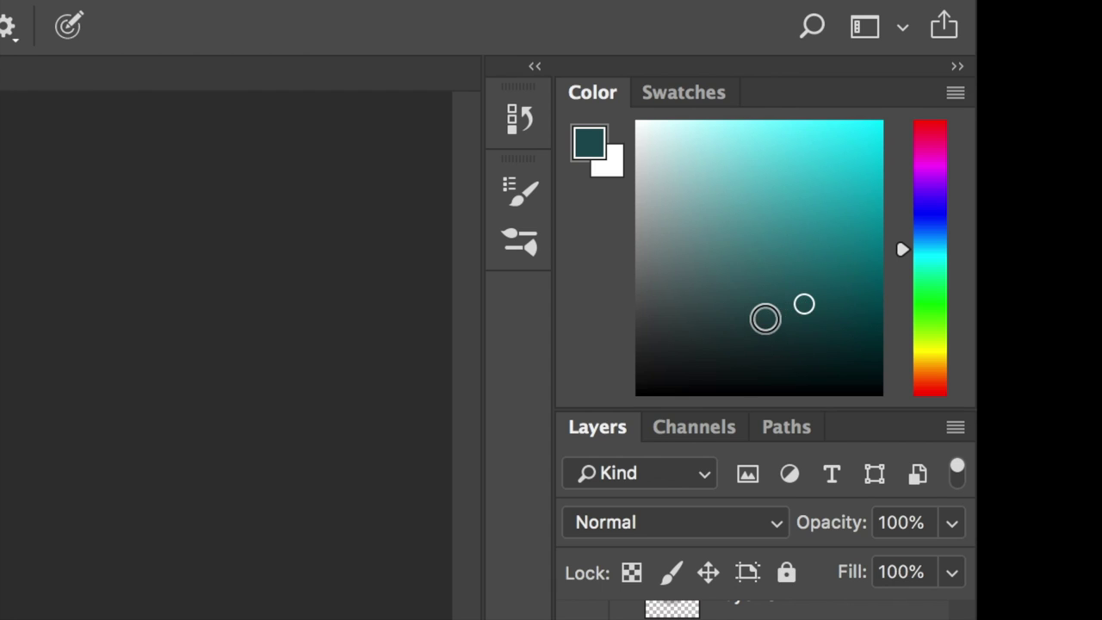
left_click(755, 302)
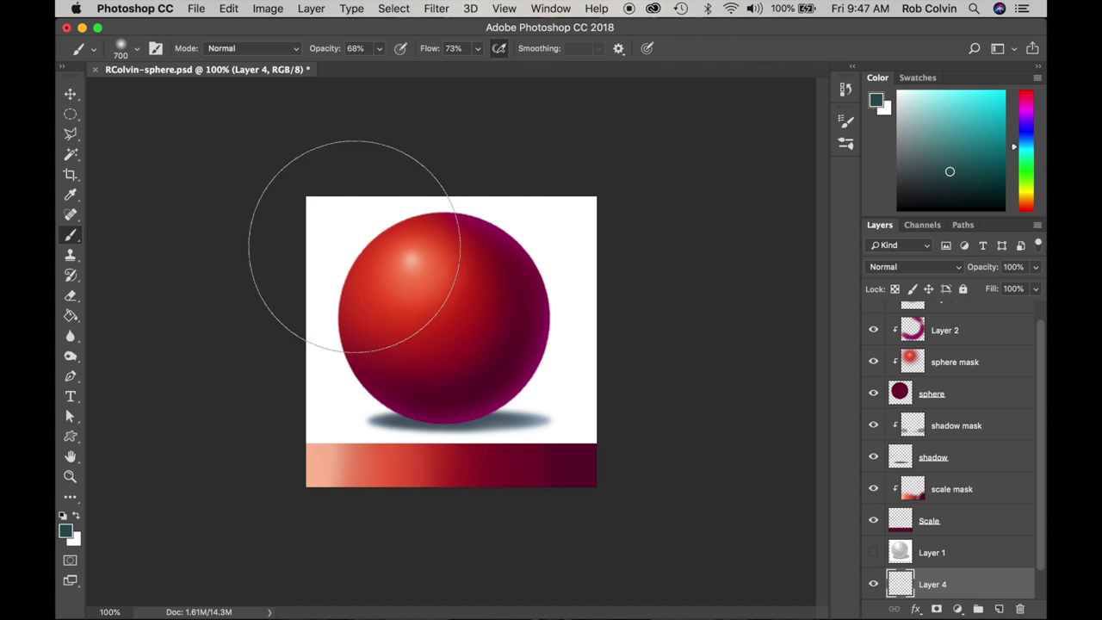
mouse_move(219, 182)
left_mouse_down()
mouse_move(441, 207)
mouse_move(750, 198)
mouse_move(714, 184)
mouse_move(628, 198)
mouse_move(116, 171)
left_mouse_up()
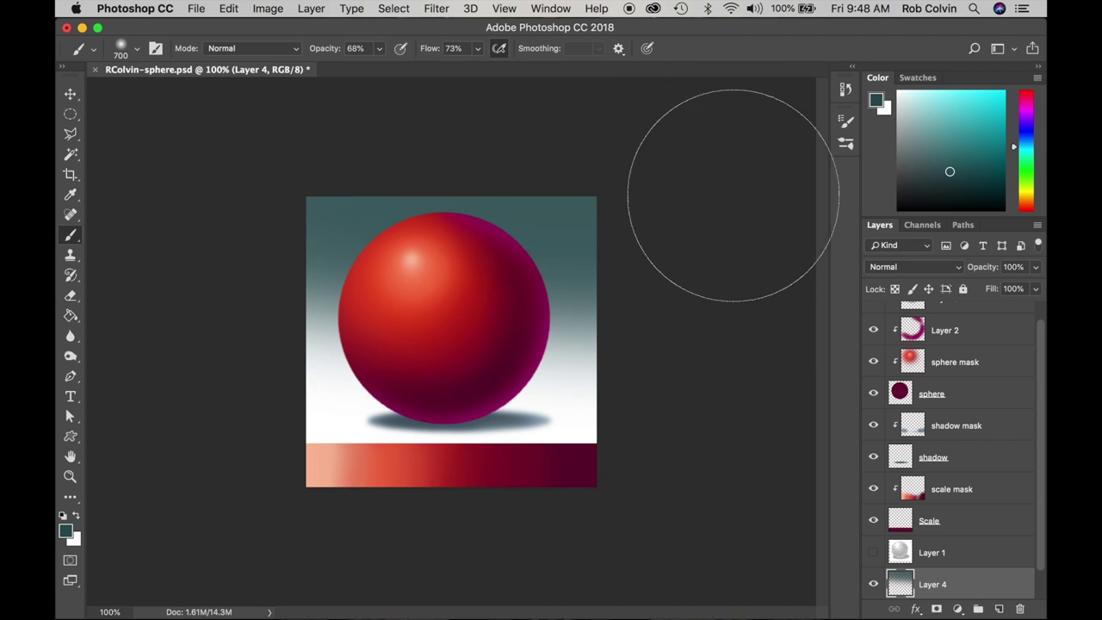
key("super+z")
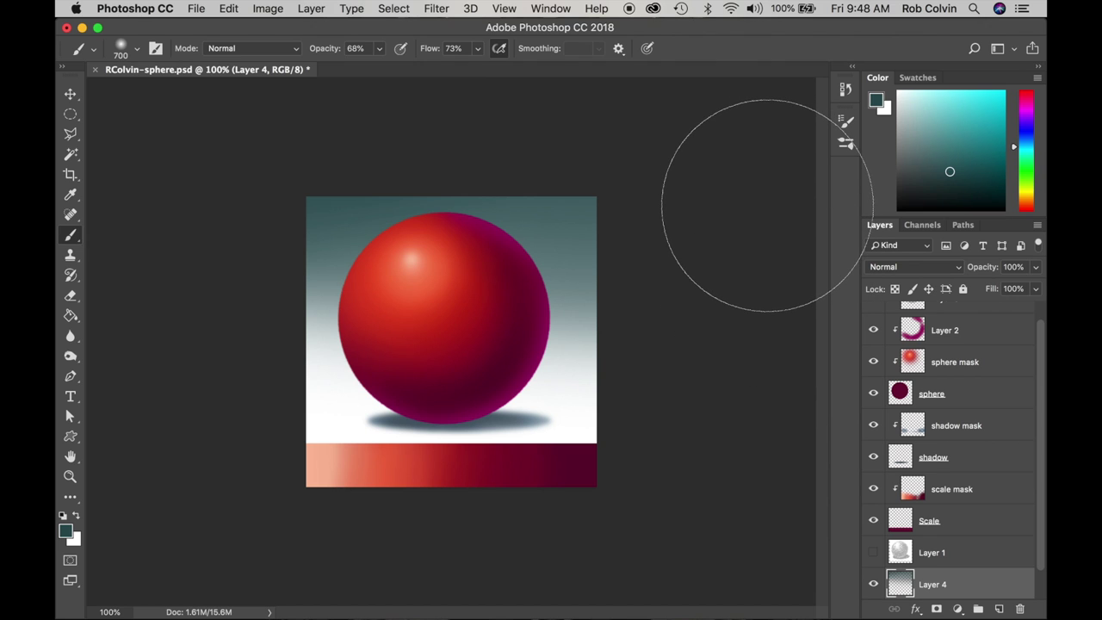
- Save the layered drawing as a separate Photoshop file with compatibility maximized, adding 3 to the end of the file name
key("v")
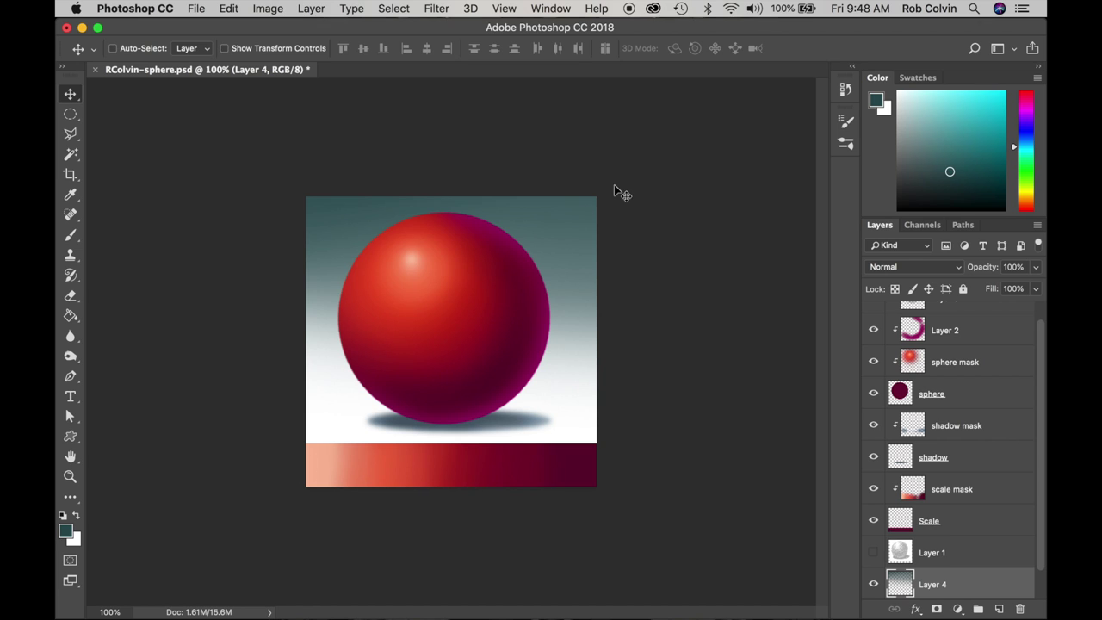
left_click(193, 11)
left_click(245, 173)
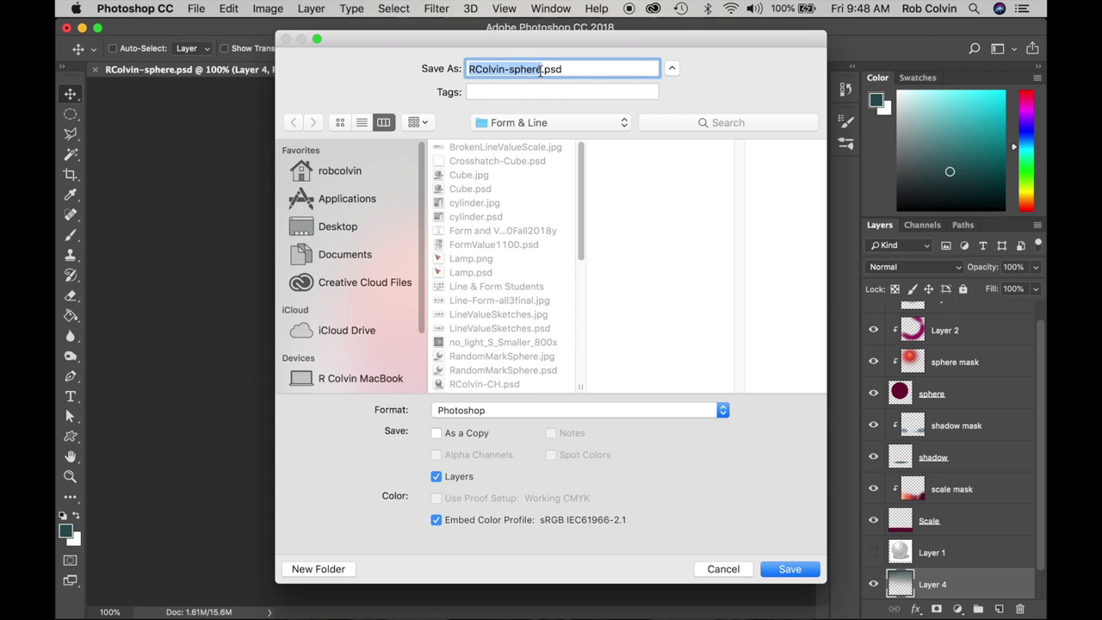
left_click(540, 70)
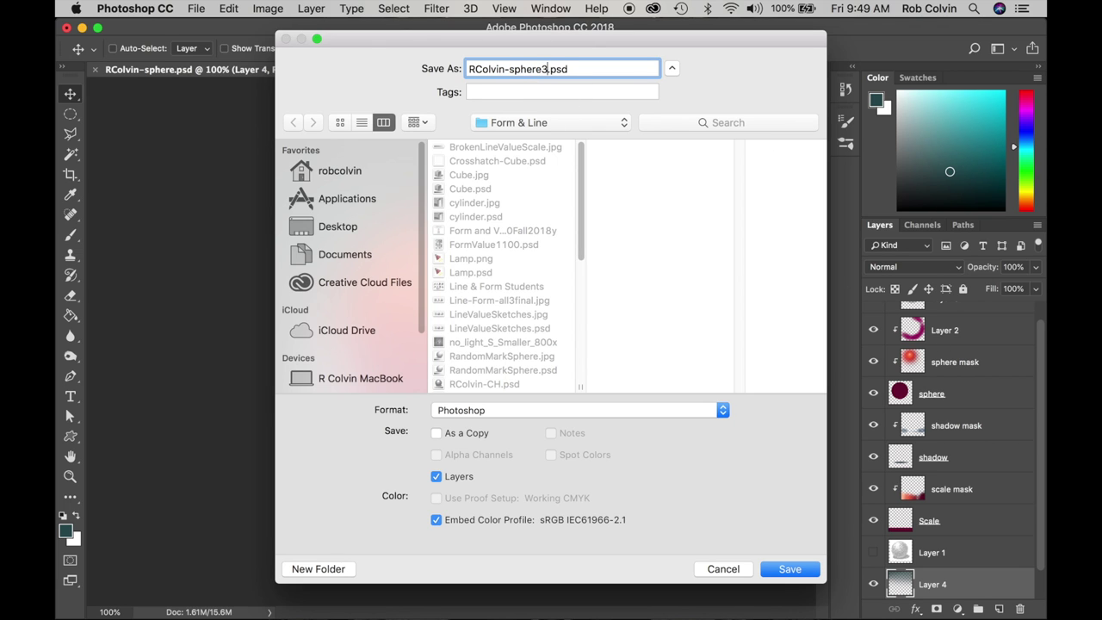
key("Return")
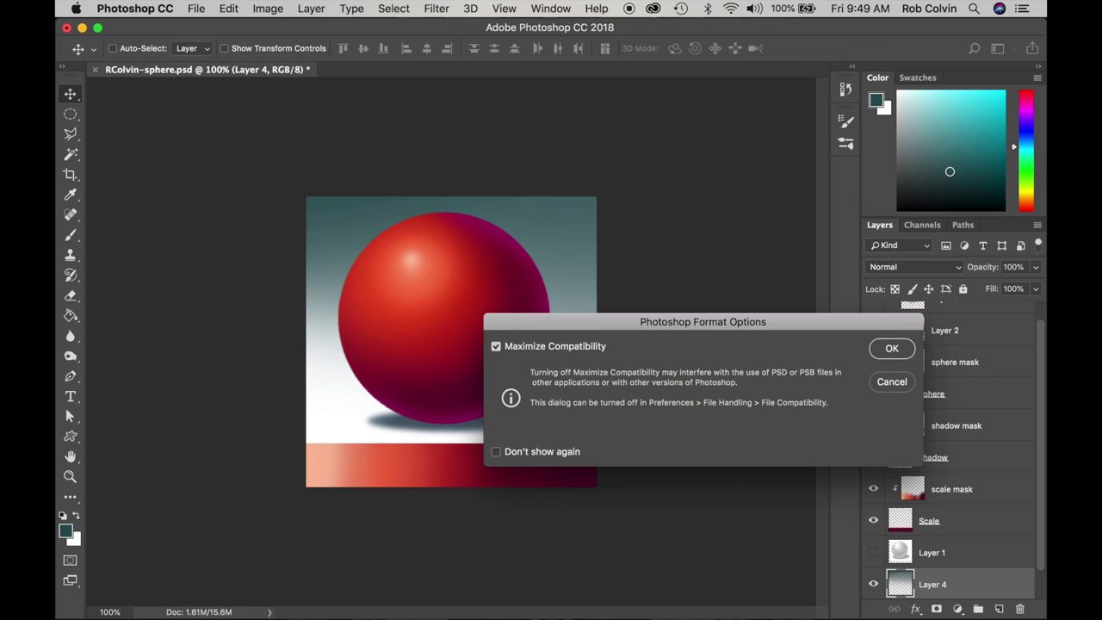
key("Return")
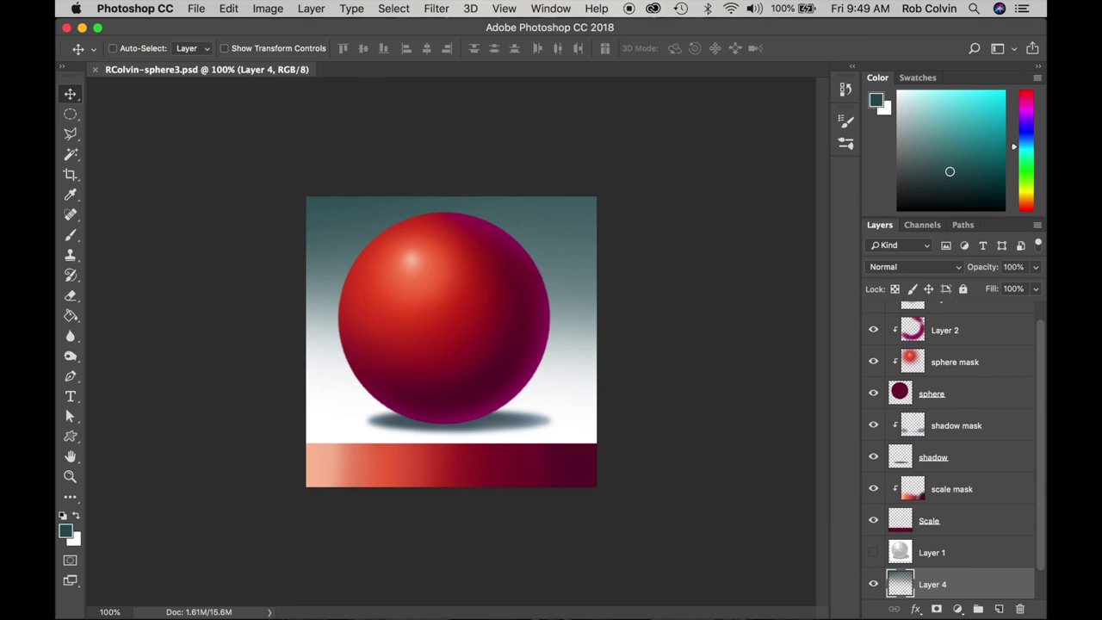
- Flatten the image into a single background layer, discarding the hidden layers
left_click(312, 9)
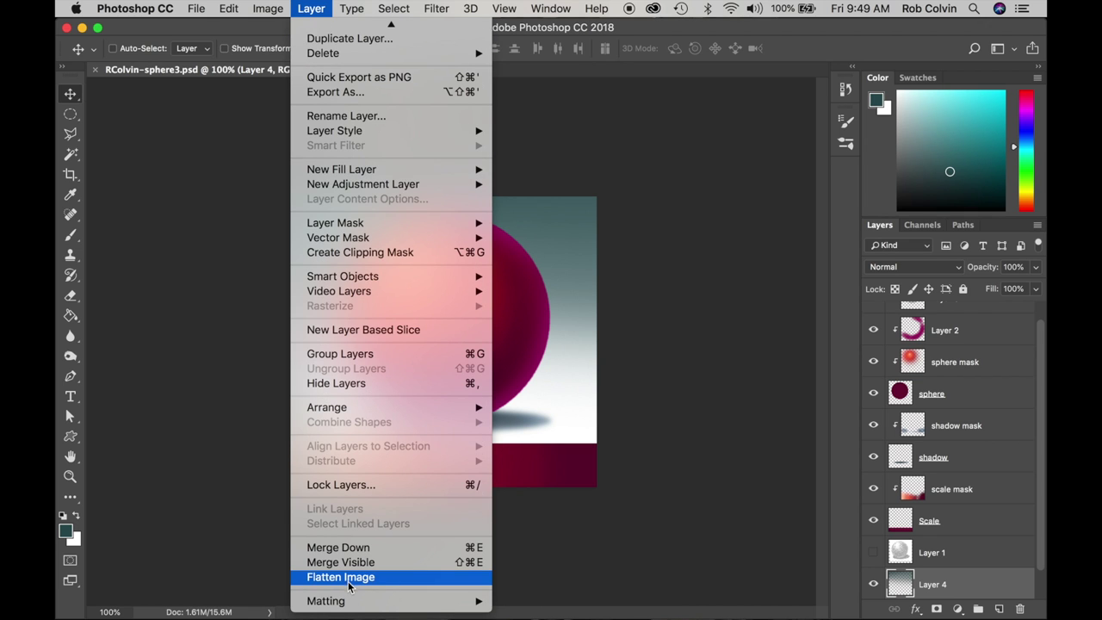
left_click(359, 575)
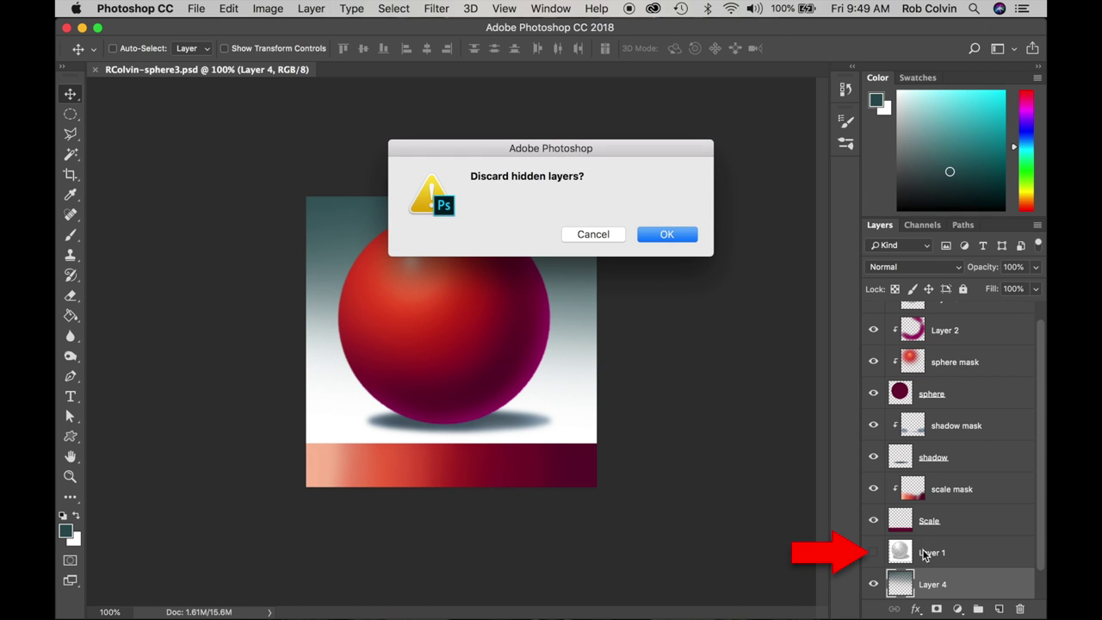
left_click(669, 234)
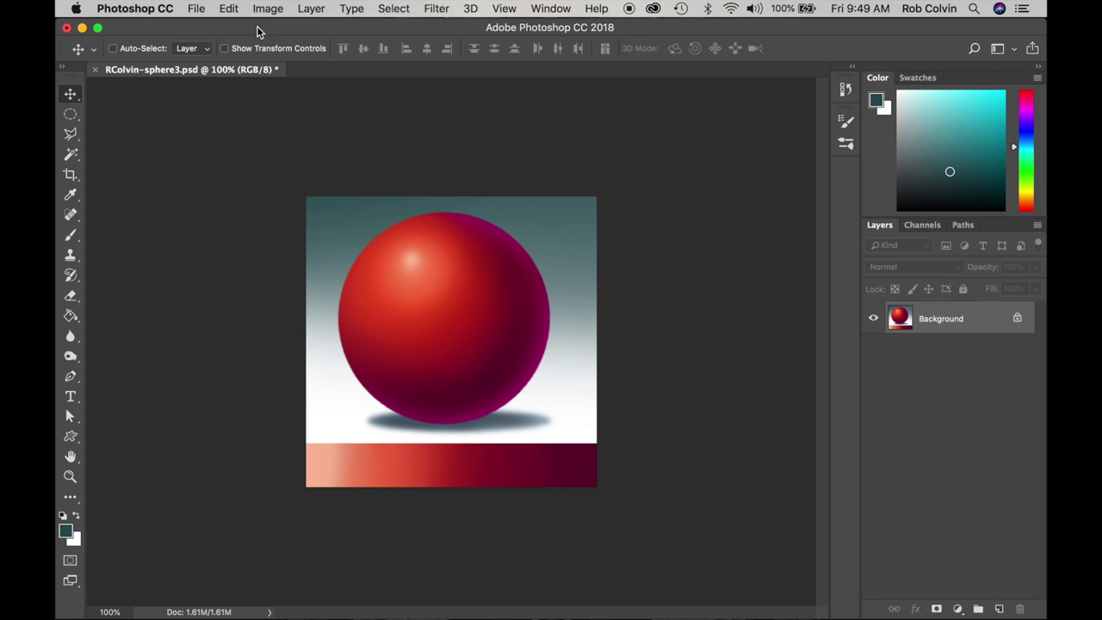
- Save the flattened image as a JPEG under the same base file name in the Form & Line folder
left_click(196, 9)
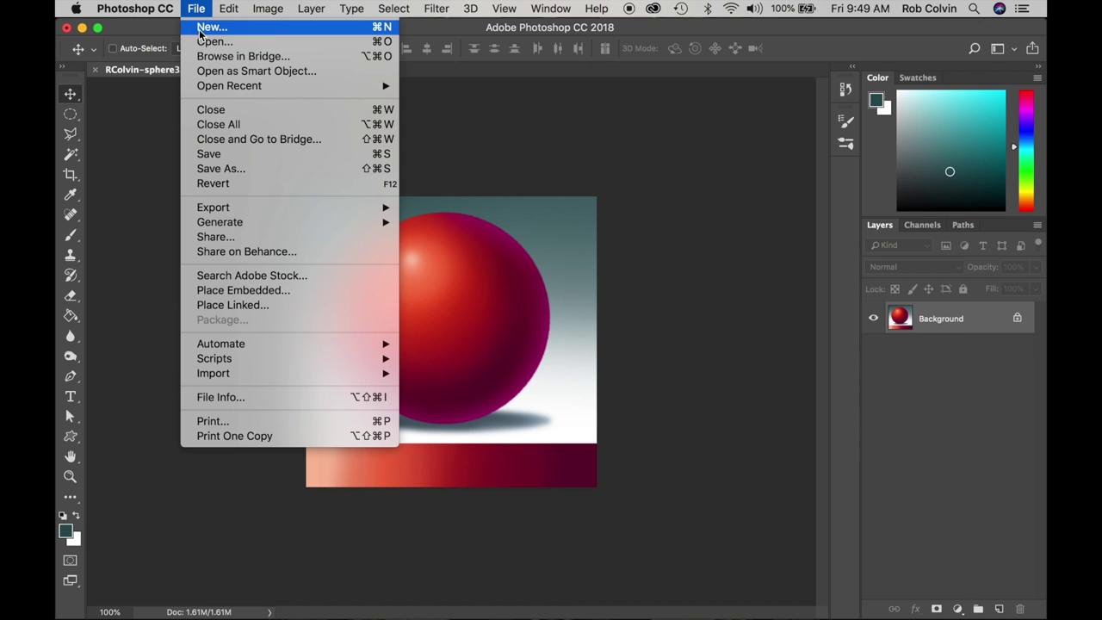
left_click(231, 169)
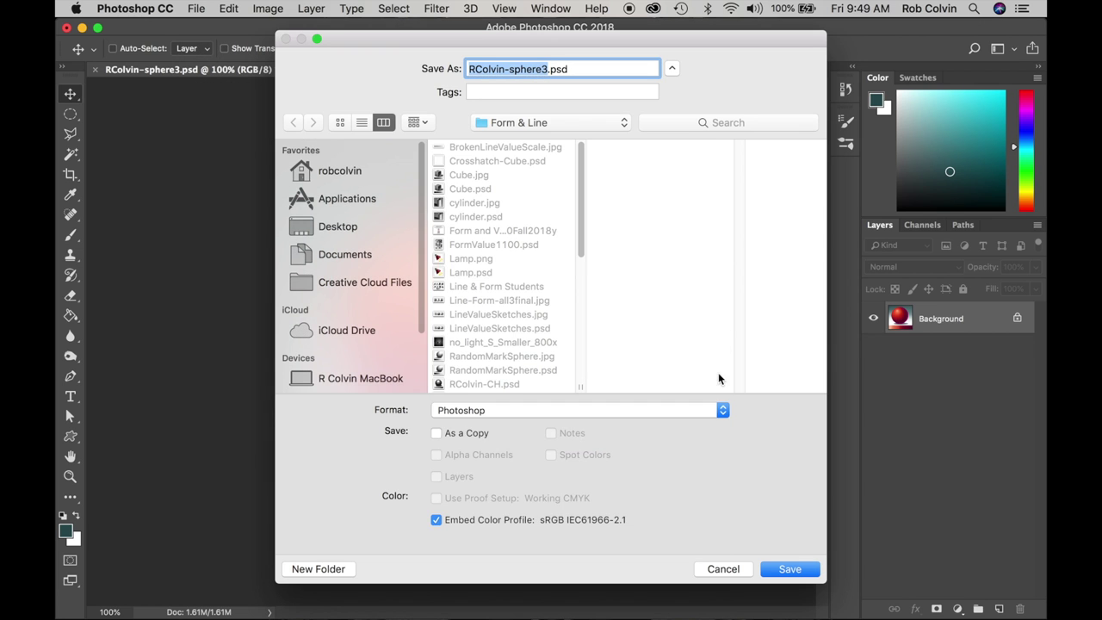
left_click(722, 410)
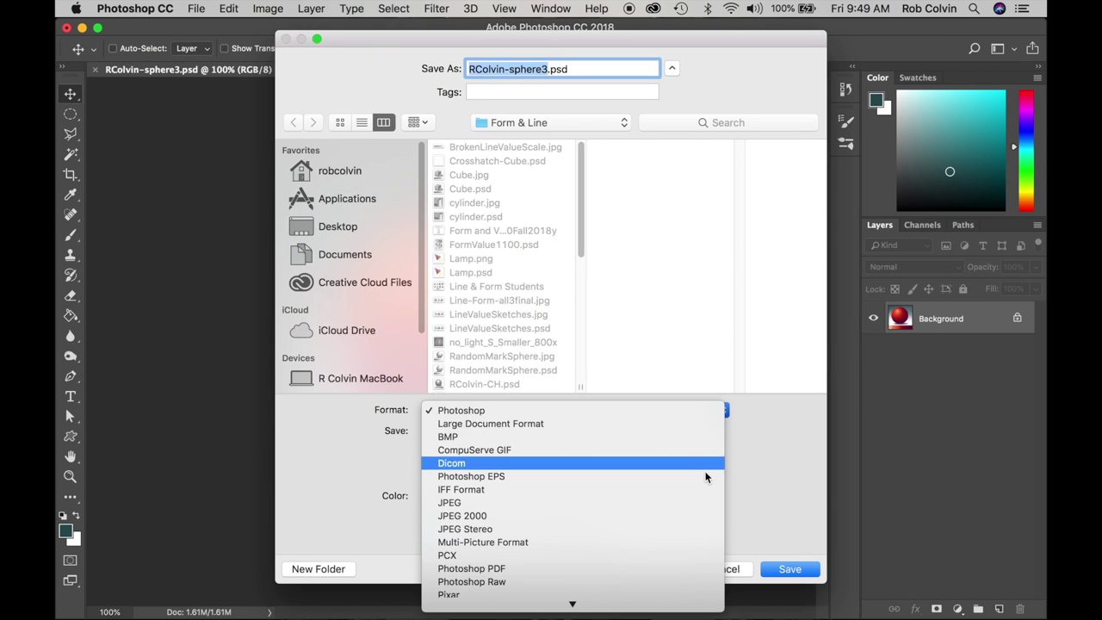
left_click(716, 502)
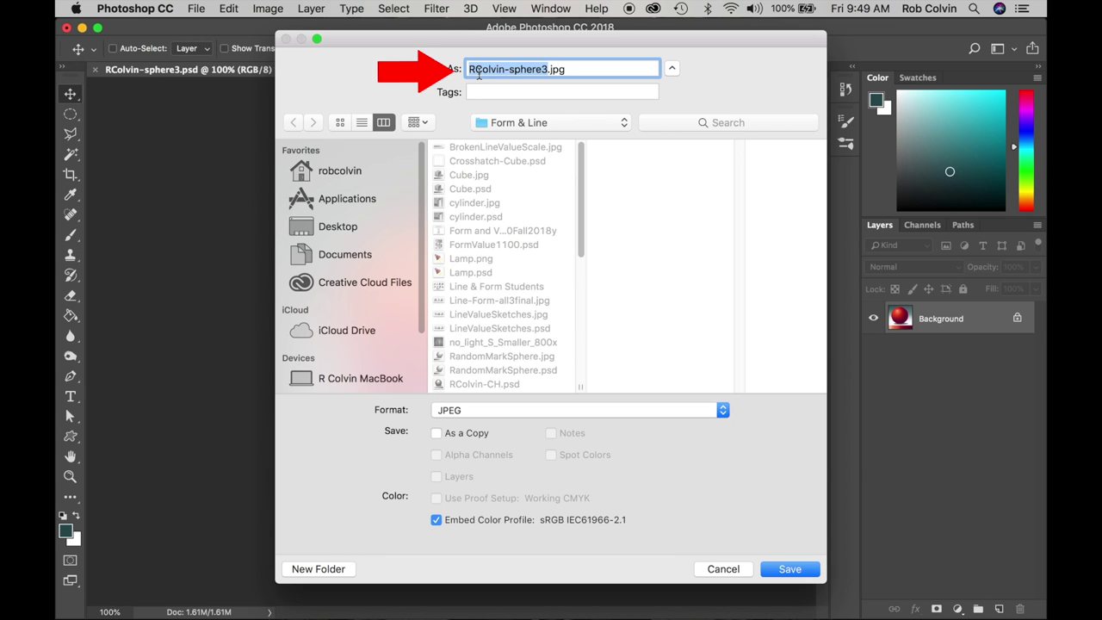
left_click(789, 570)
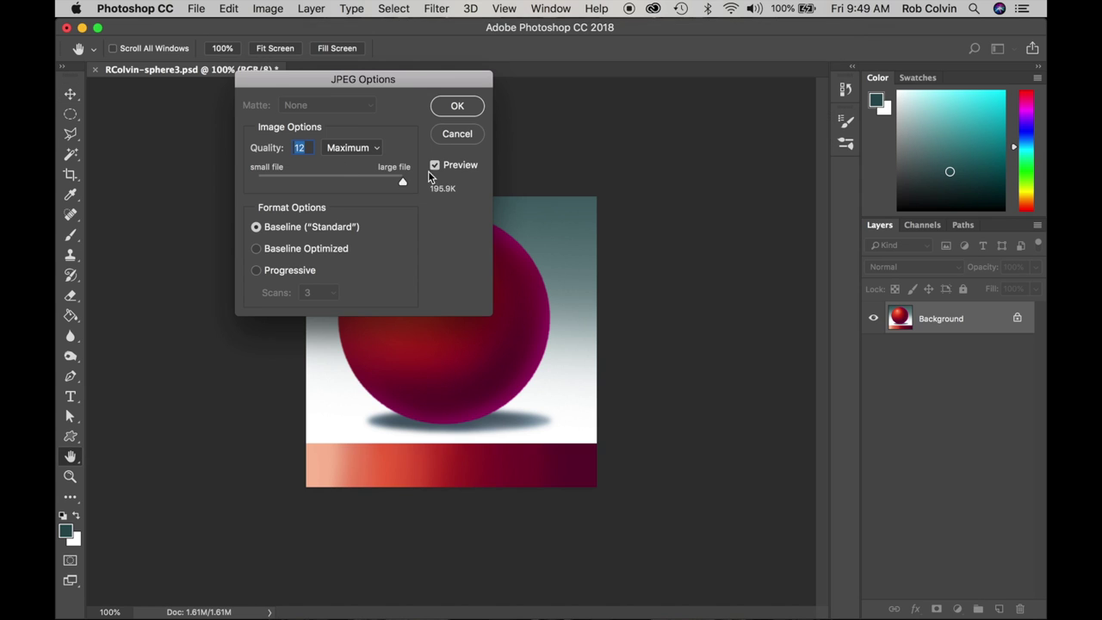